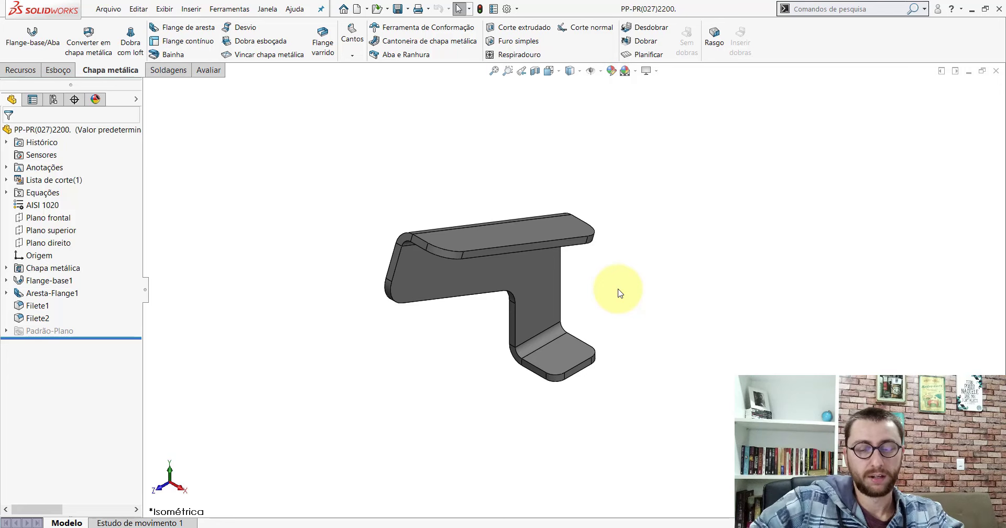
Step: Expand Flange-base1 to show its sketch Esboço1, then highlight Aresta-Flange1's faces and deselect
click(6, 280)
click(51, 294)
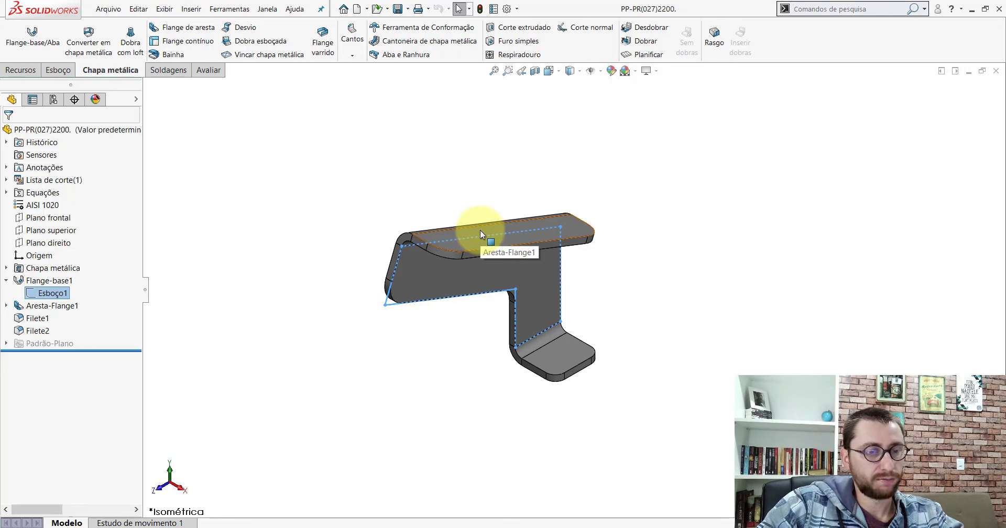
click(47, 305)
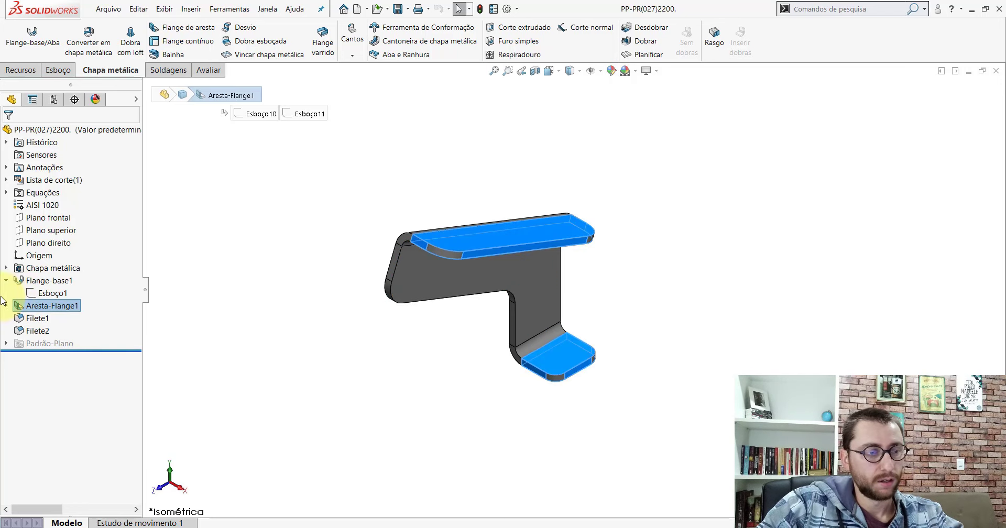
click(319, 346)
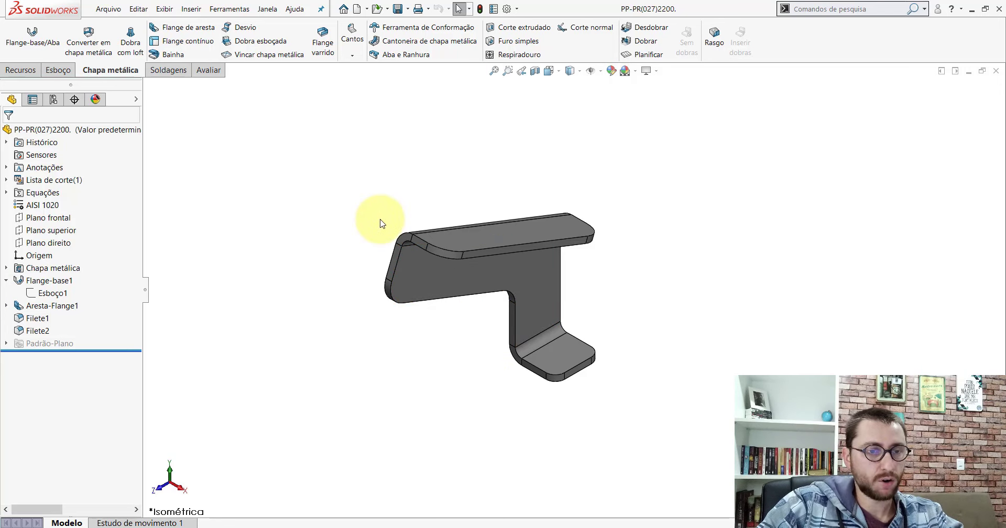
Step: Flatten the bracket, inspect its flat pattern in Right view, then create a new part, Peça4
click(648, 54)
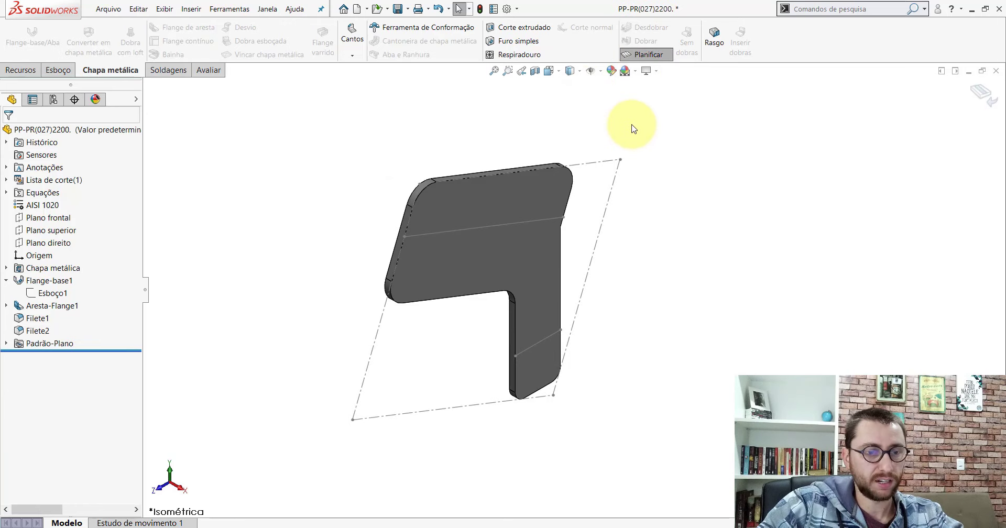
scroll(588, 261, up, 3)
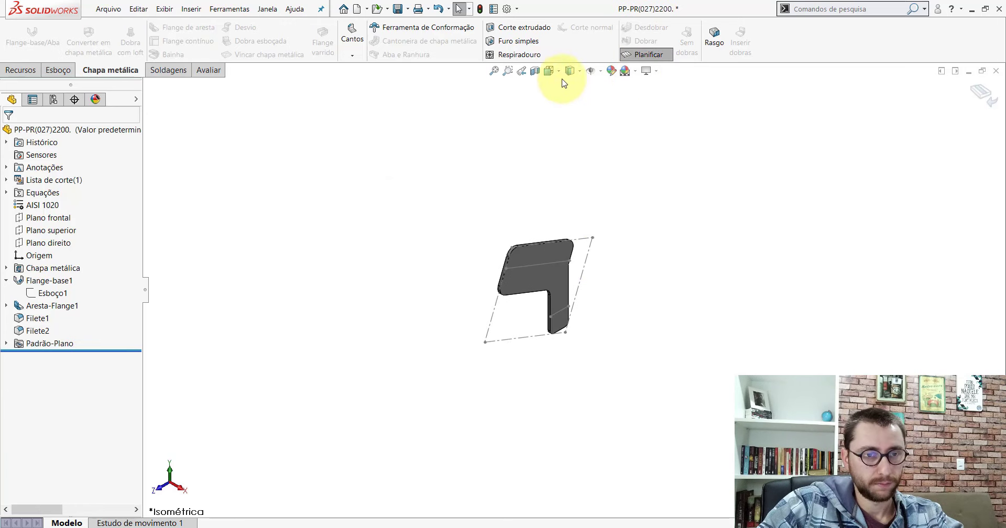
click(549, 71)
click(554, 284)
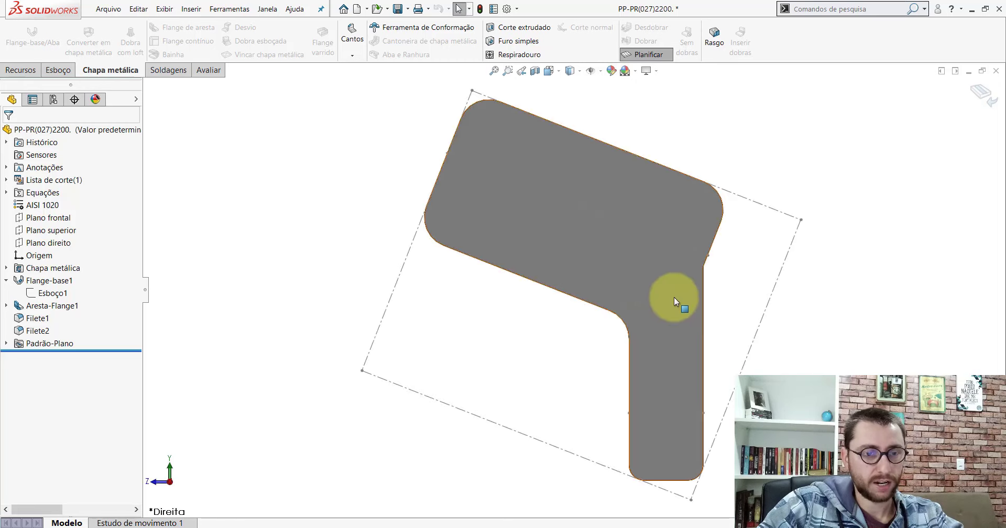
scroll(664, 319, up, 2)
scroll(626, 363, down, 2)
scroll(624, 362, down, 1)
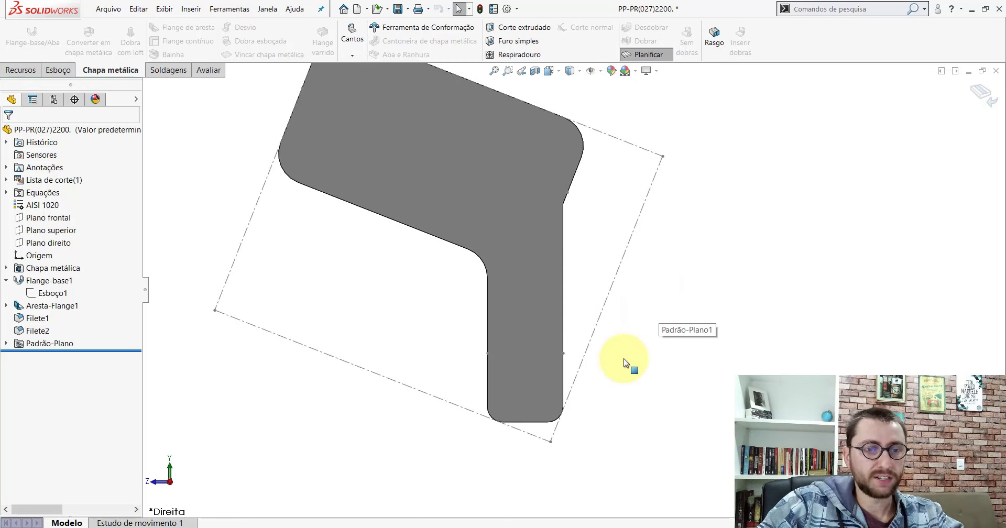
scroll(624, 362, up, 3)
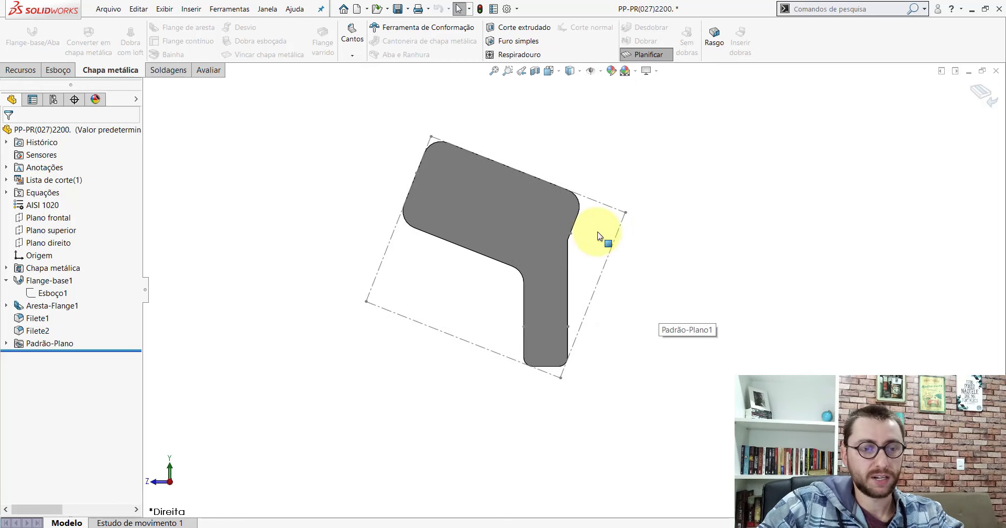
scroll(600, 236, down, 1)
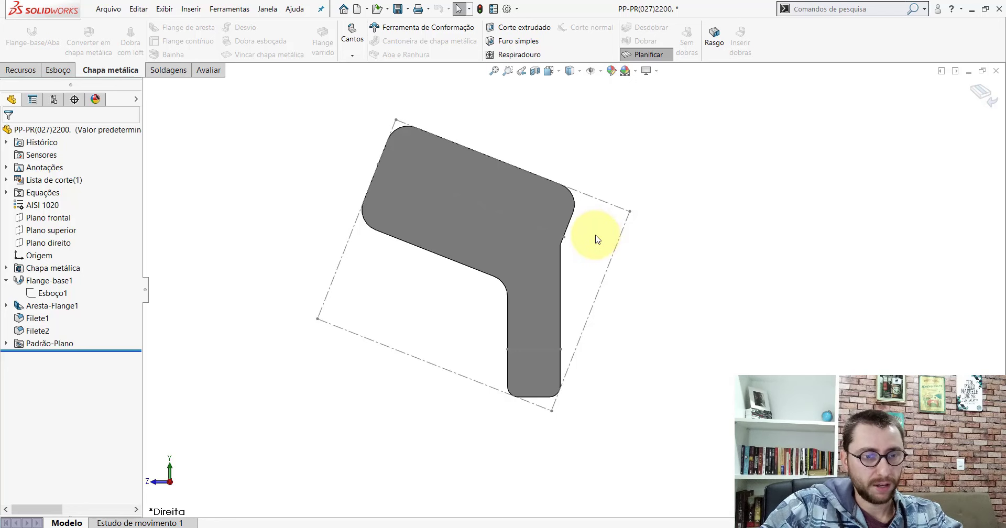
scroll(598, 239, down, 1)
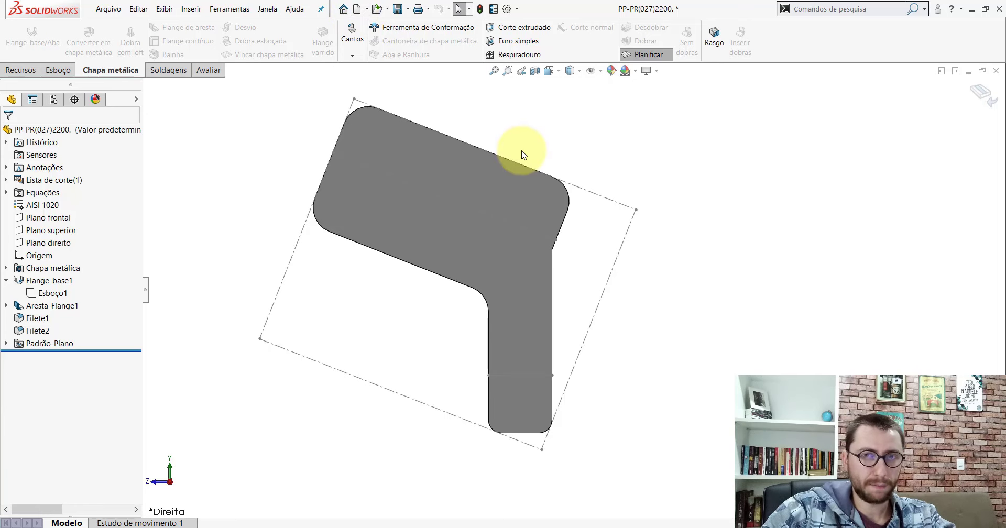
click(358, 9)
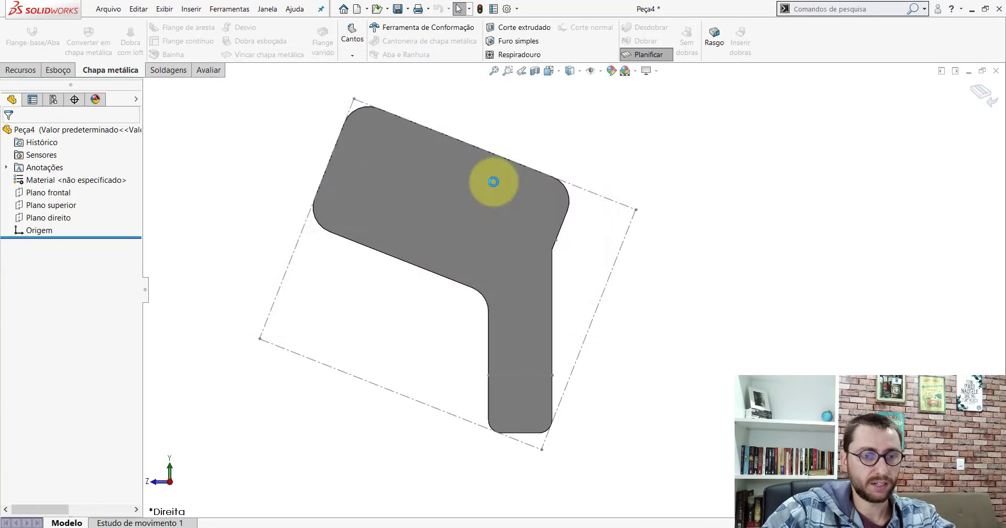
click(551, 71)
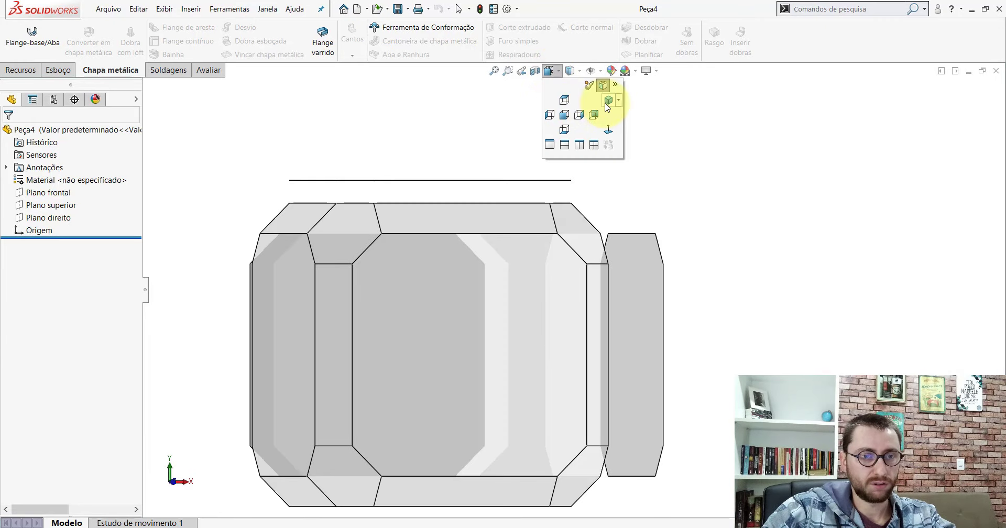
Step: Sketch on the Right Plane a horizontal line from the origin and a vertical line upward
click(607, 107)
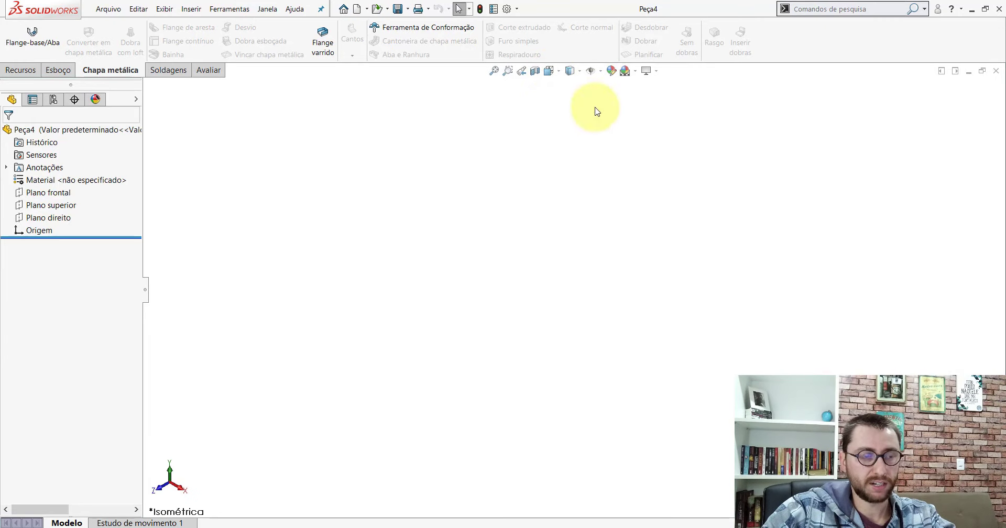
click(52, 222)
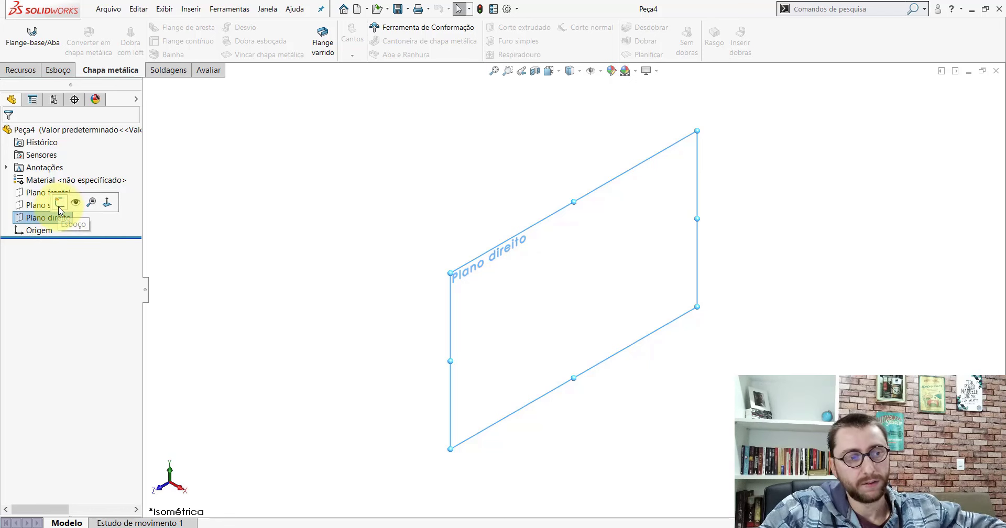
click(59, 203)
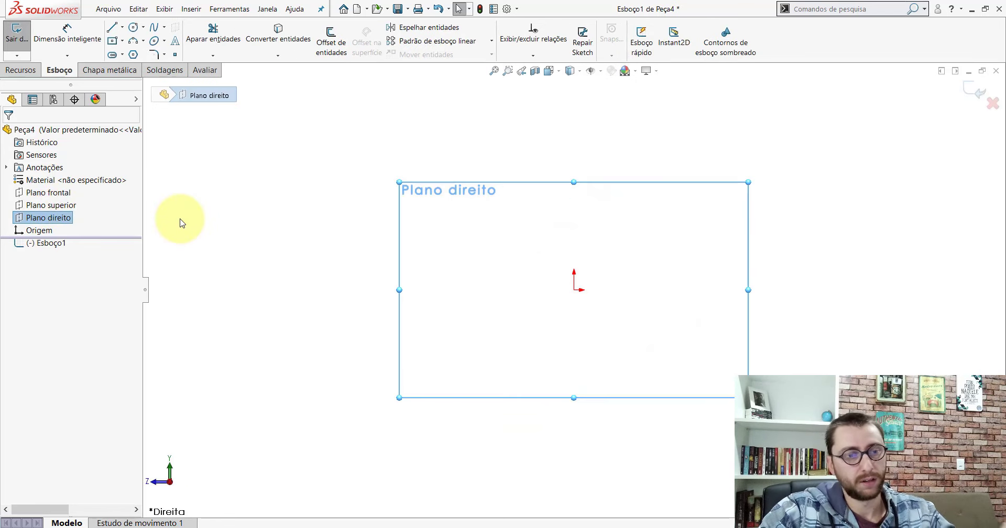
click(112, 30)
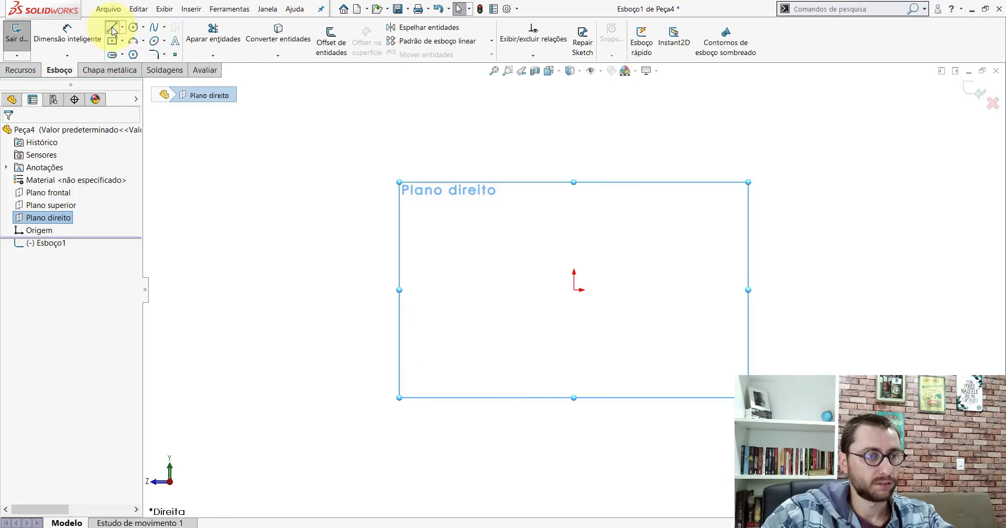
click(522, 290)
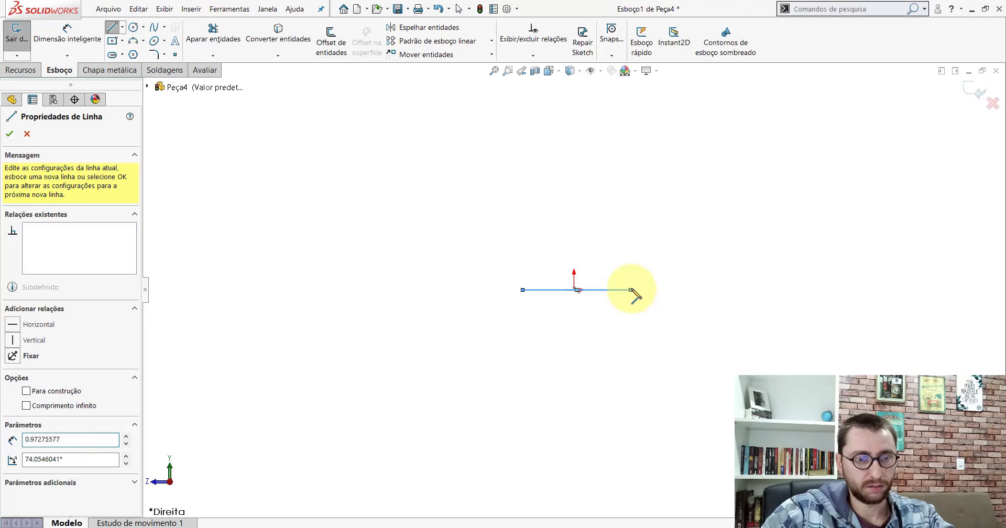
click(592, 290)
click(593, 154)
key(Escape)
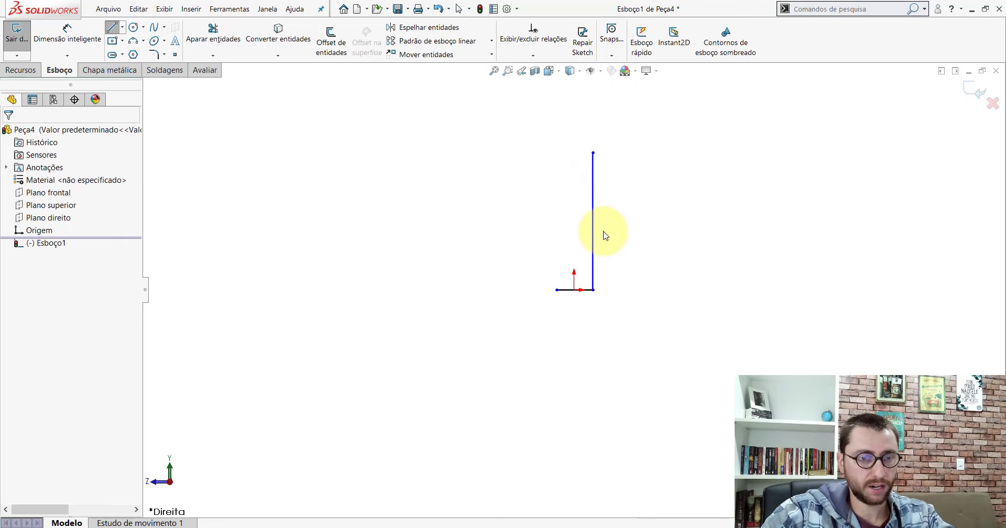
Step: Add a Midpoint relation centring the horizontal line on the origin
scroll(606, 252, down, 3)
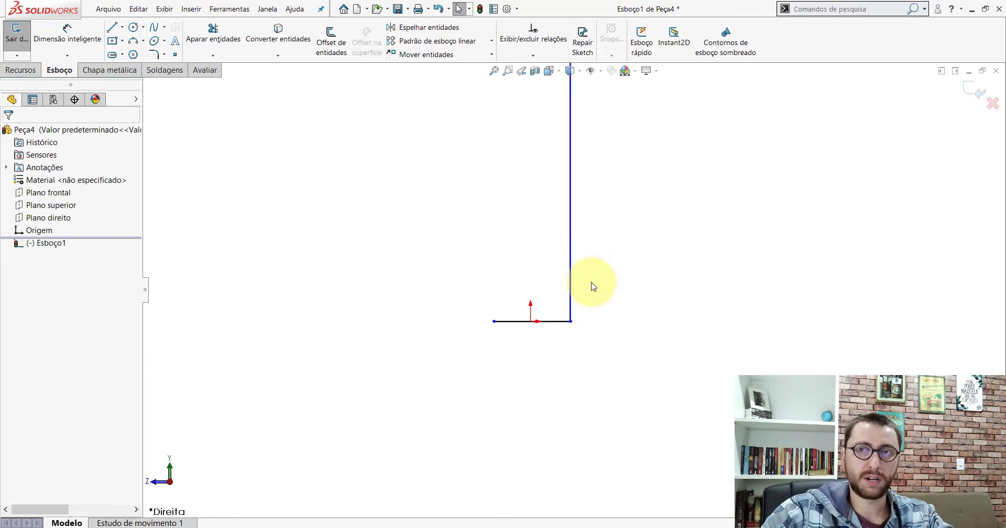
click(560, 323)
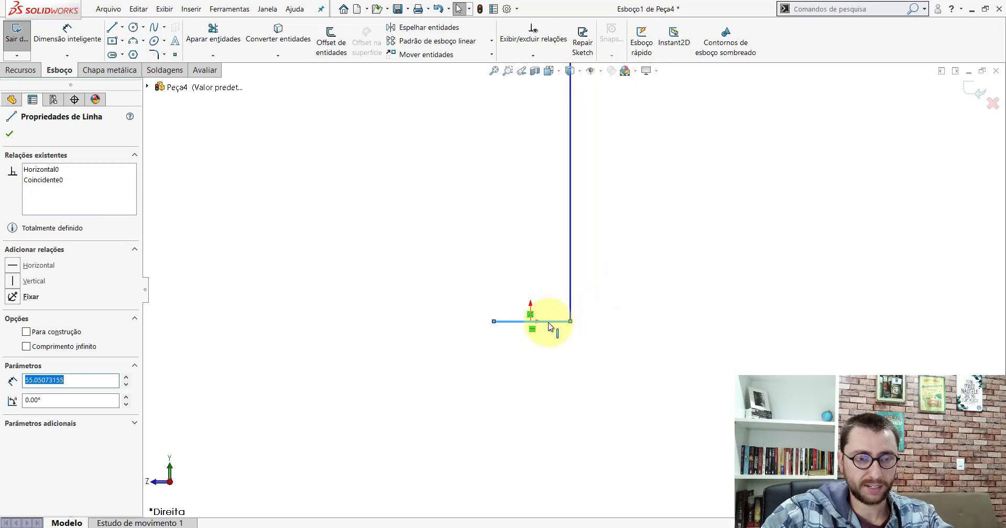
ctrl+click(531, 321)
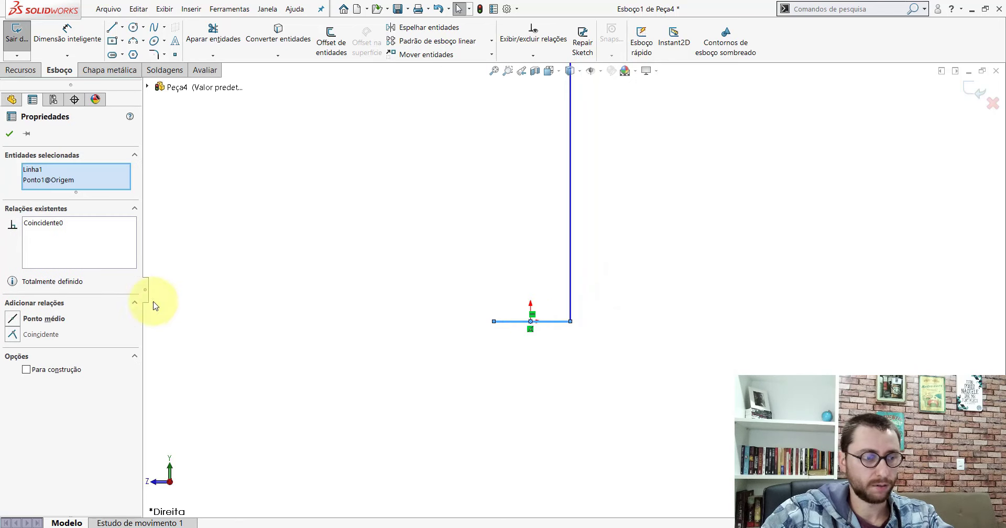
click(22, 318)
click(9, 135)
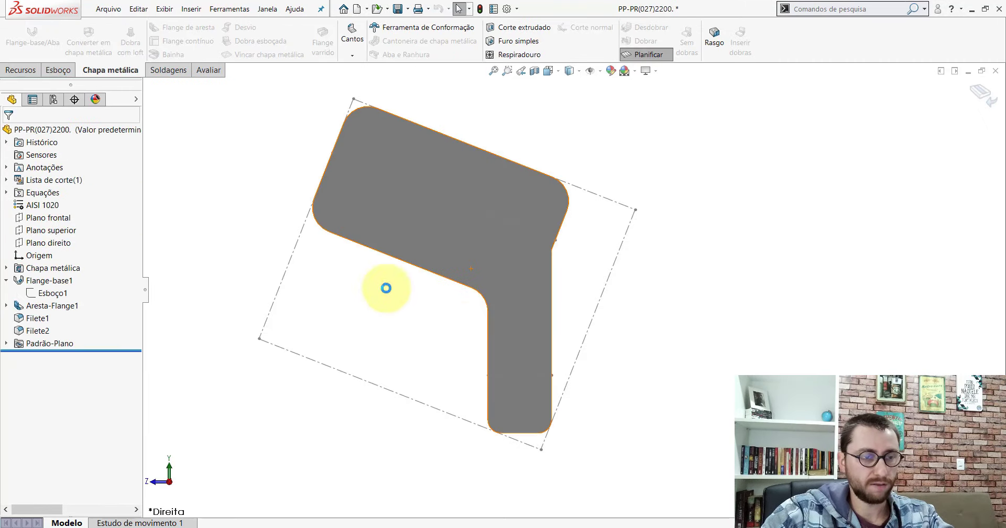
Step: Measure the 49.2 mm distance between the lower leg's parallel edges
click(201, 73)
click(127, 38)
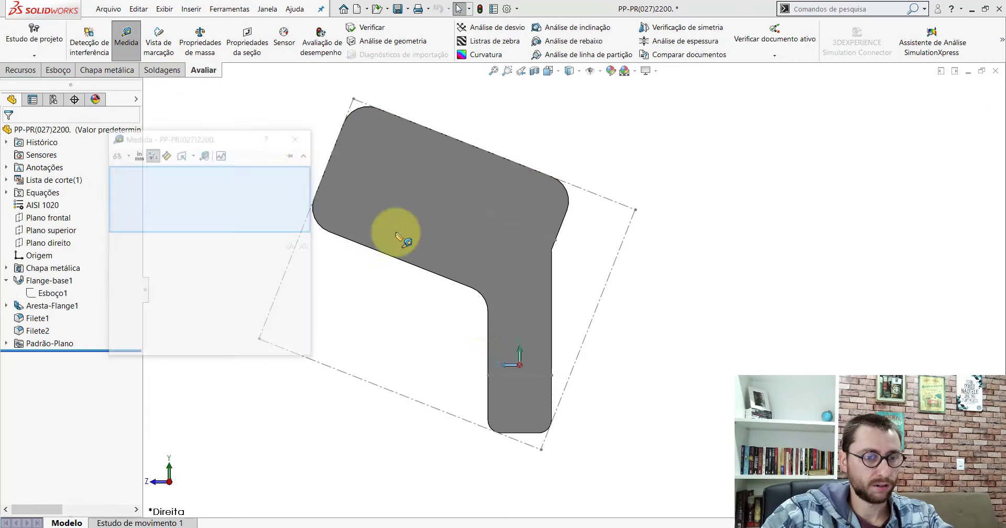
click(489, 329)
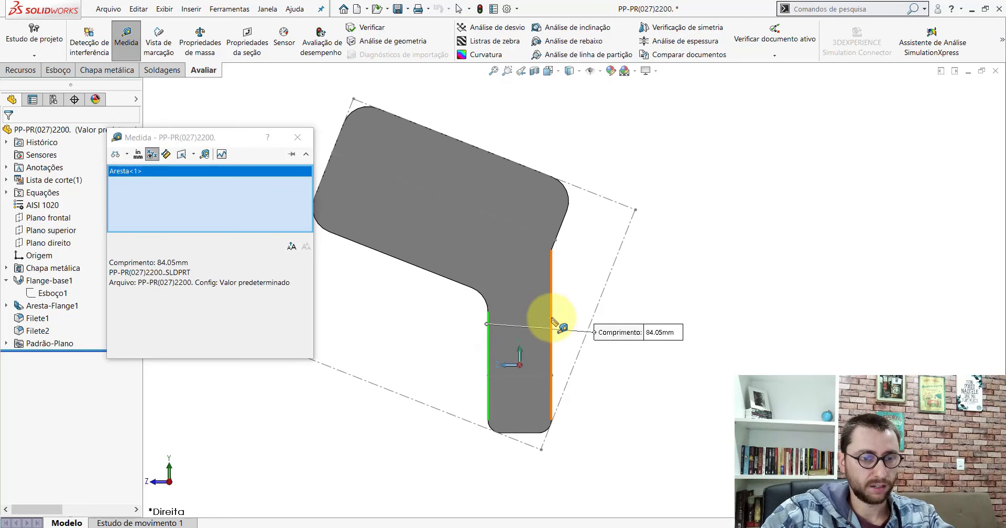
click(552, 318)
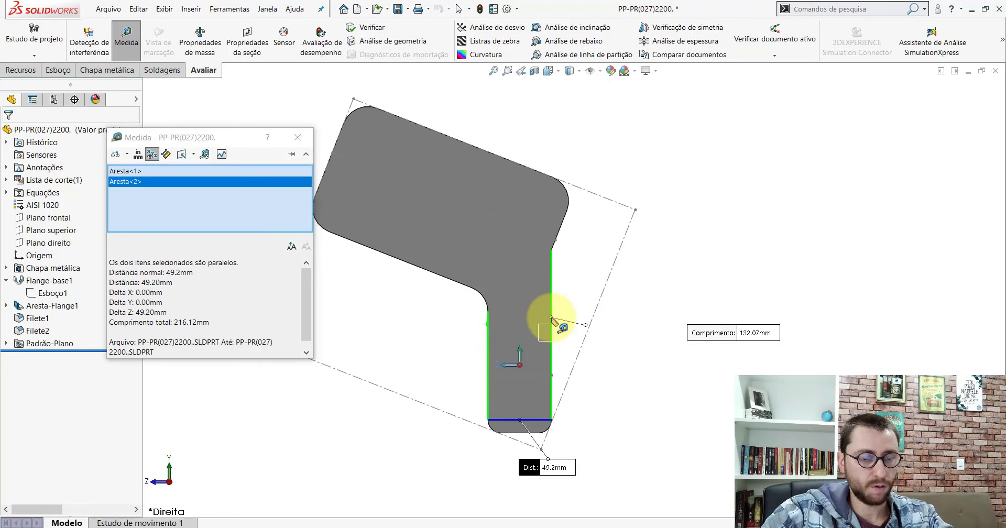
Step: Measure the 29.20 mm bottom edge and 142.07 mm to the bend vertex, then return to Peça4
click(680, 440)
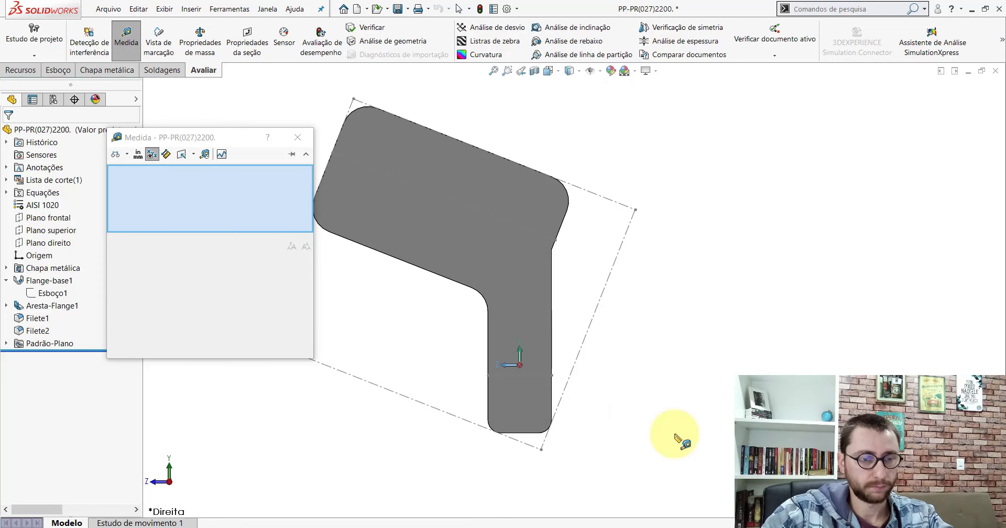
click(525, 434)
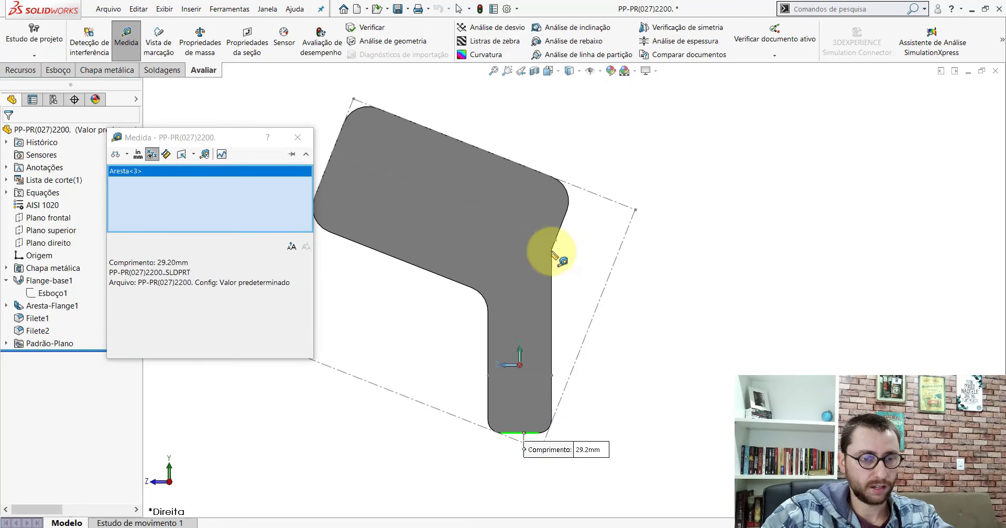
click(551, 251)
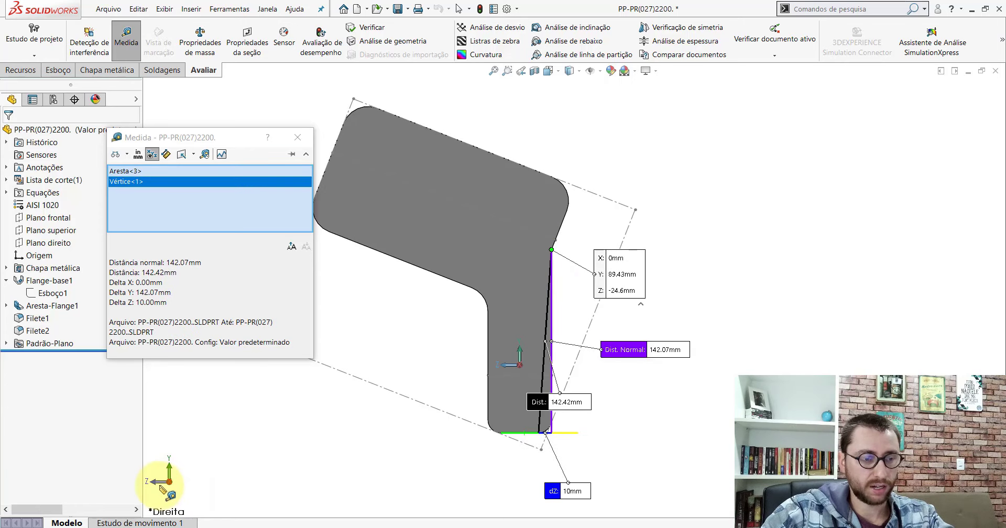
drag(662, 350, 757, 303)
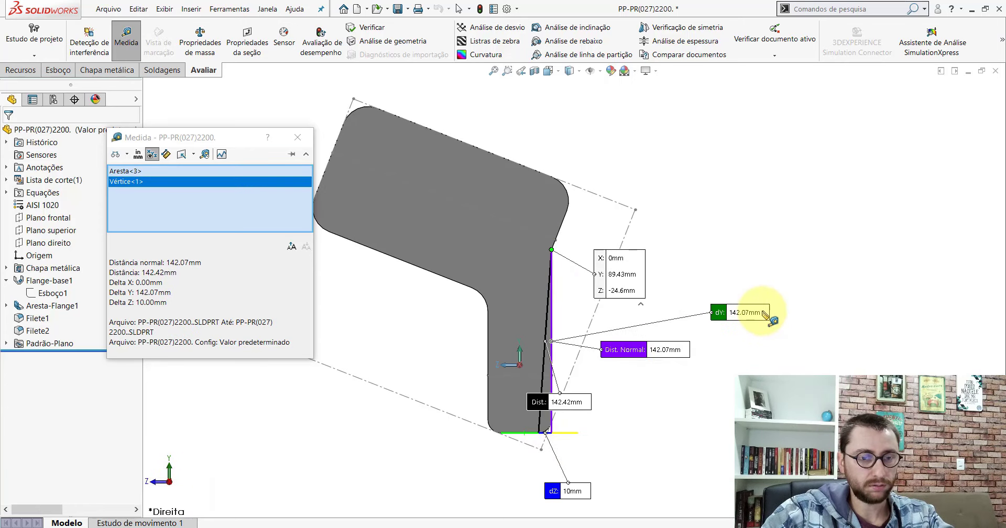
key(Escape)
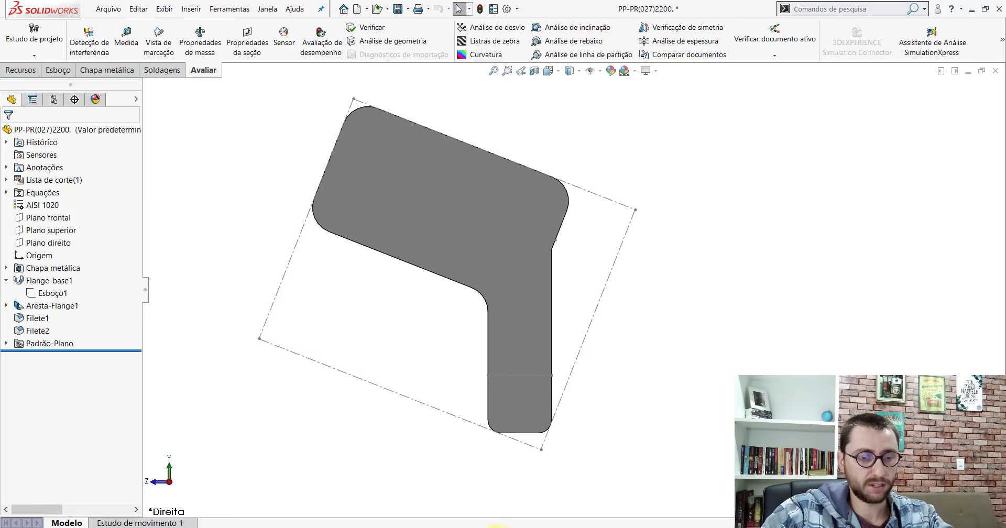
key(ctrl+Tab)
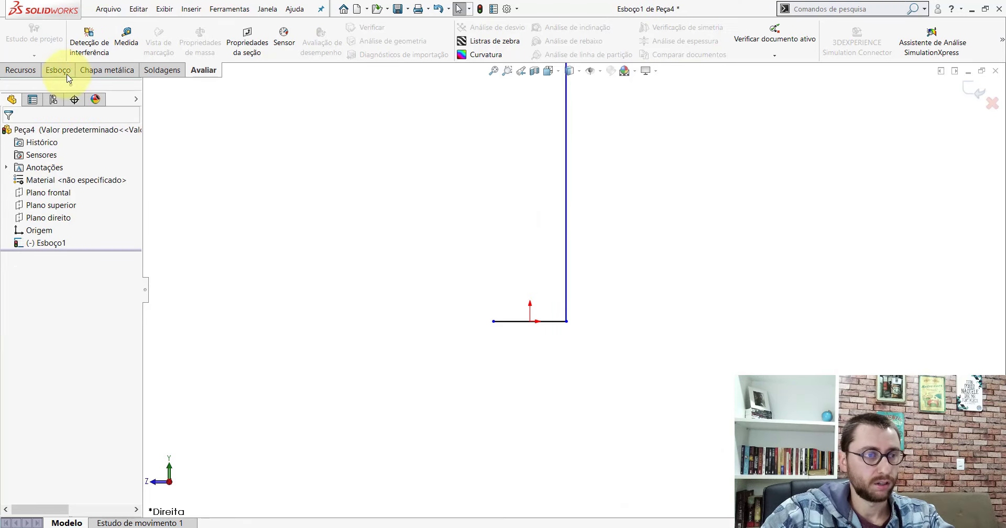
Step: Dimension the sketch's horizontal base line to 49,02 with Smart Dimension
click(62, 71)
click(62, 45)
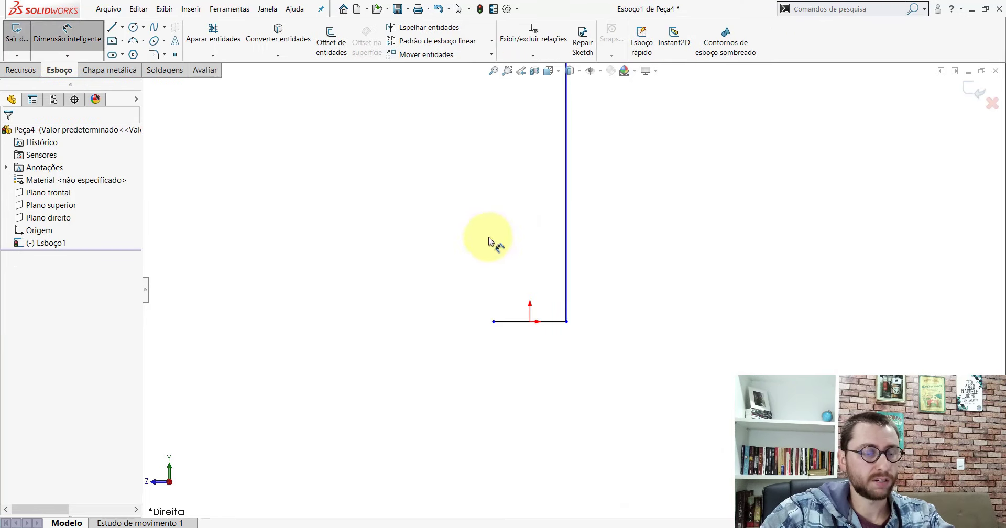
click(554, 322)
click(526, 362)
text(4)
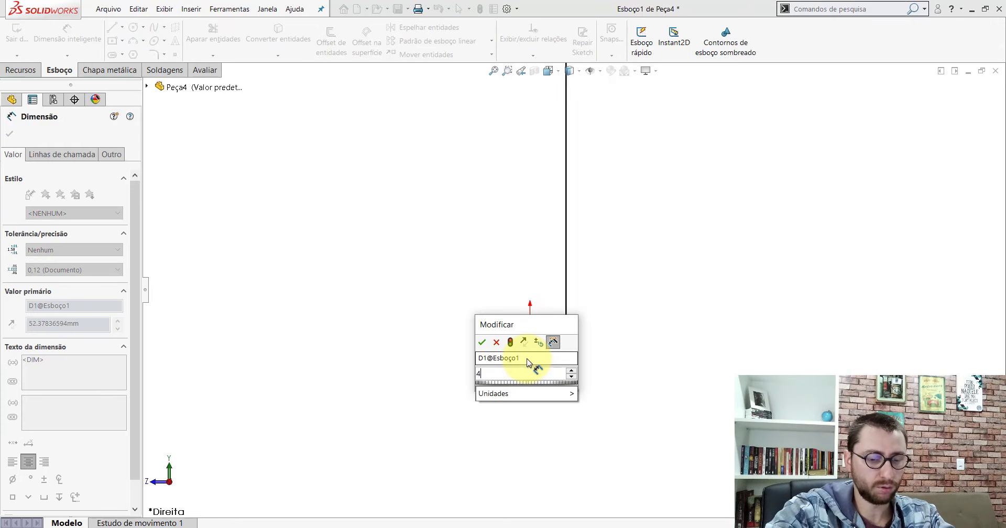
text(9,02)
key(Return)
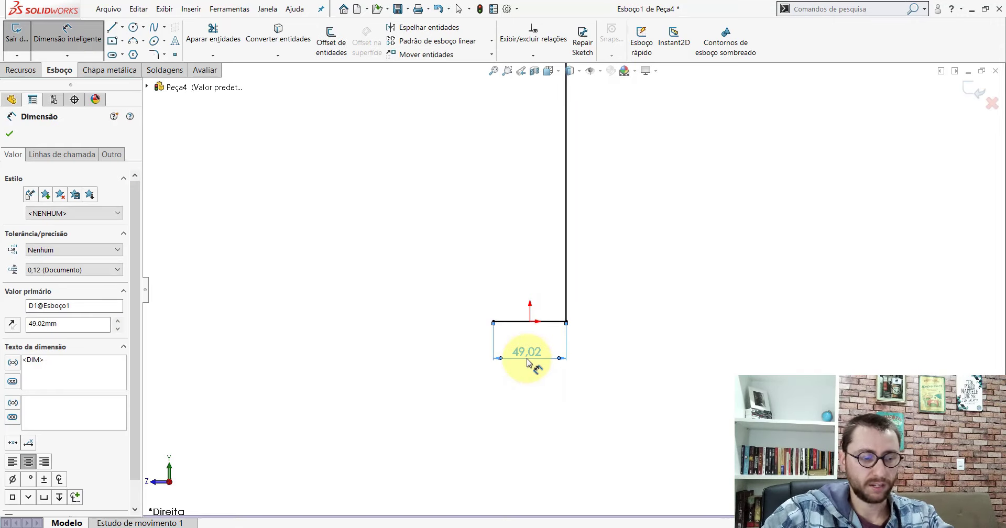
key(Escape)
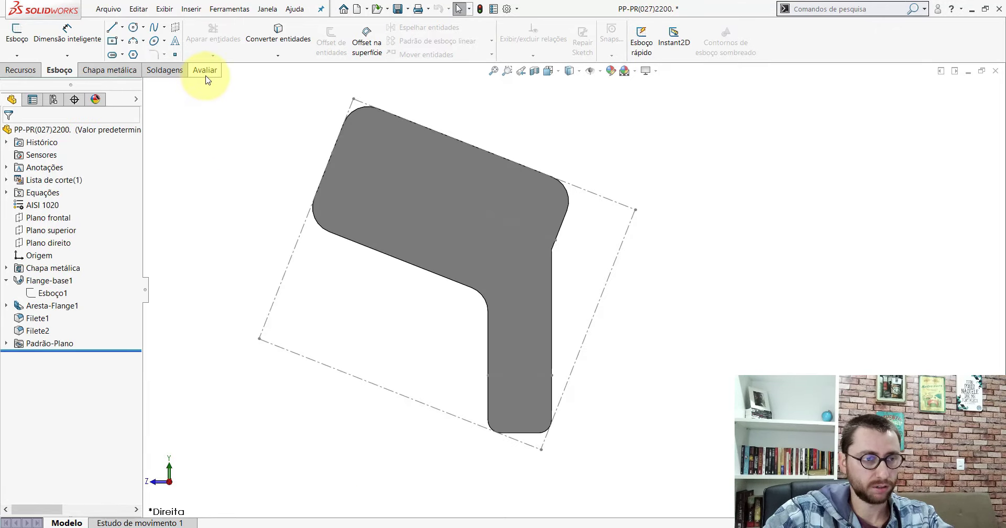
Step: Measure the reference bracket's lower leg width and its height from bottom edge to vertex
click(204, 70)
click(126, 39)
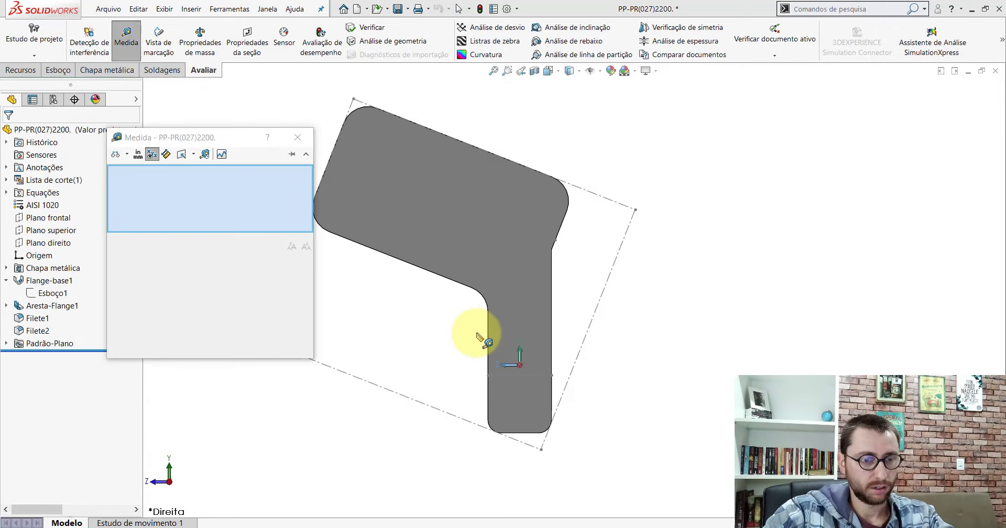
click(489, 343)
click(552, 323)
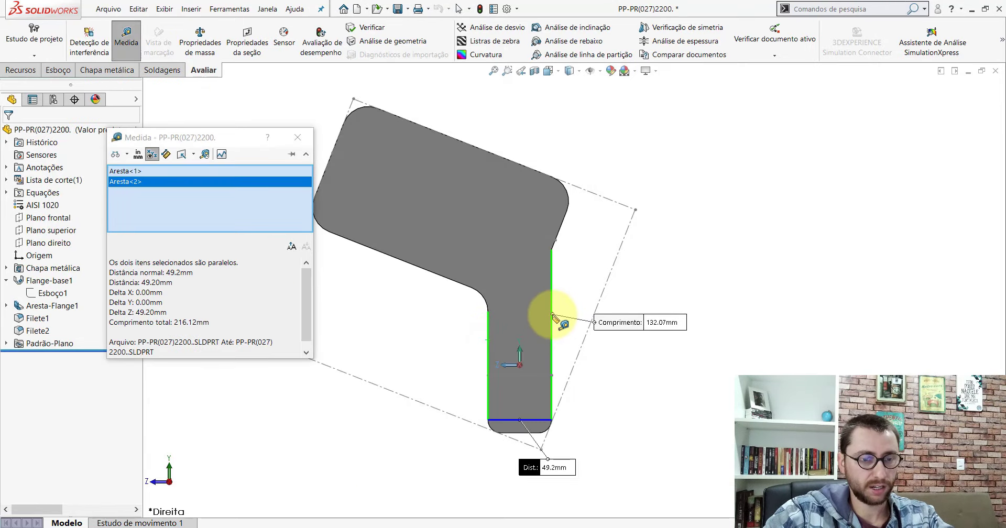
key(Escape)
click(552, 250)
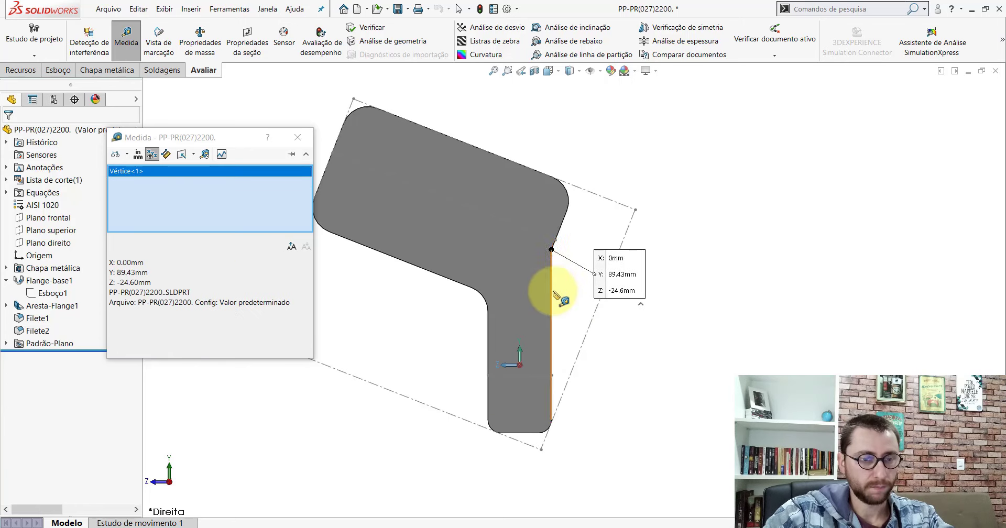
click(532, 434)
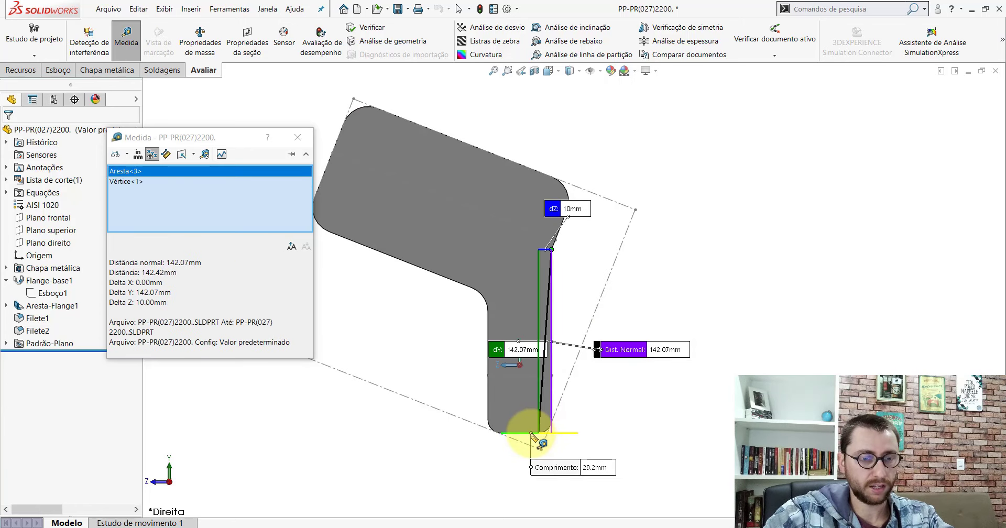
key(Escape)
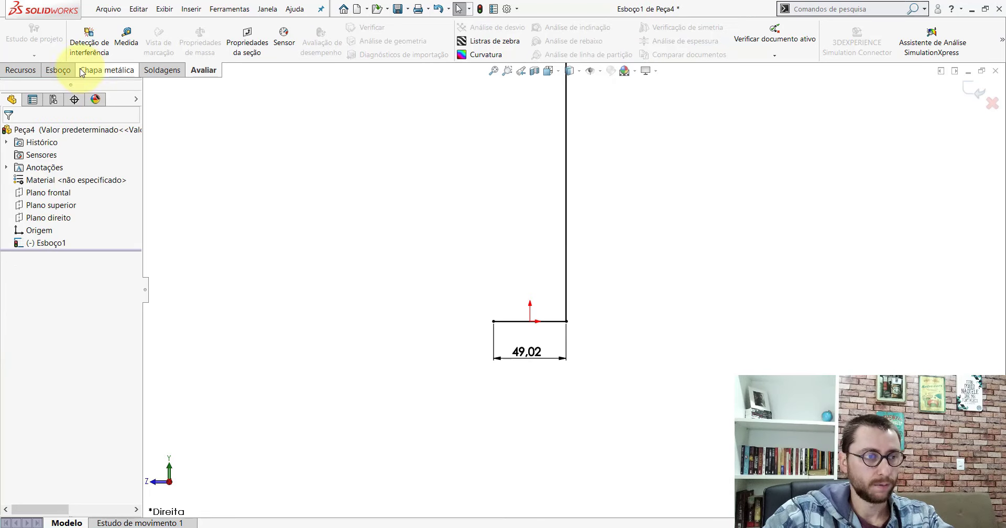
Step: Dimension the sketch's vertical line to 142,07
click(60, 70)
click(67, 34)
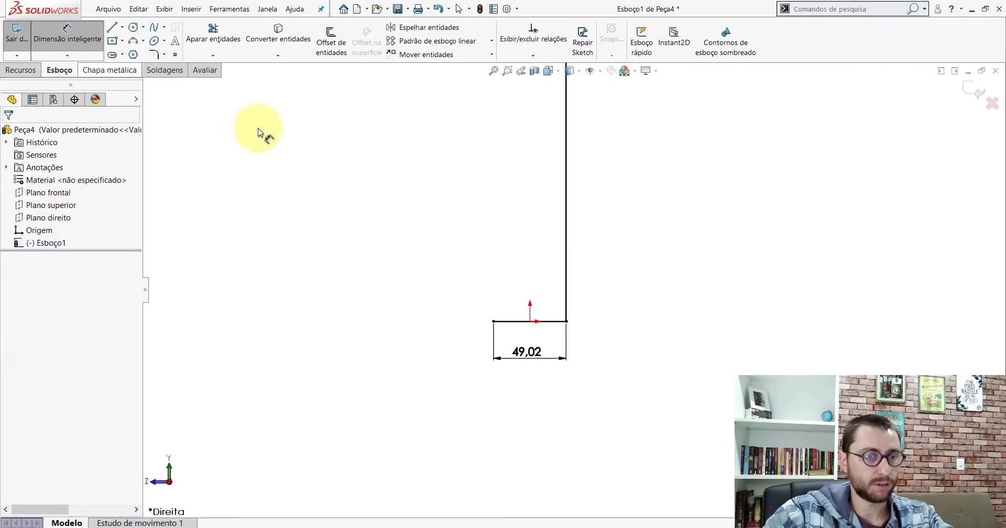
scroll(571, 238, up, 2)
click(539, 204)
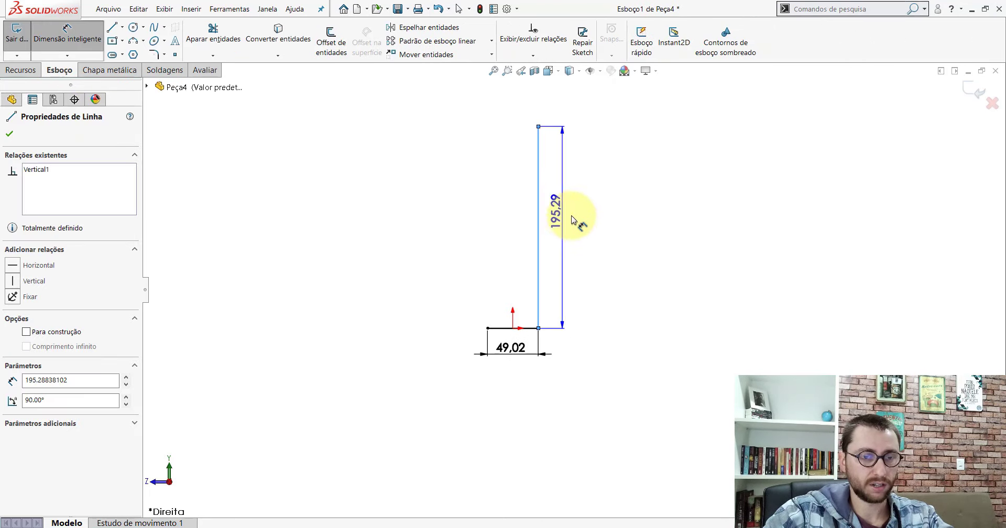
click(594, 225)
text(142)
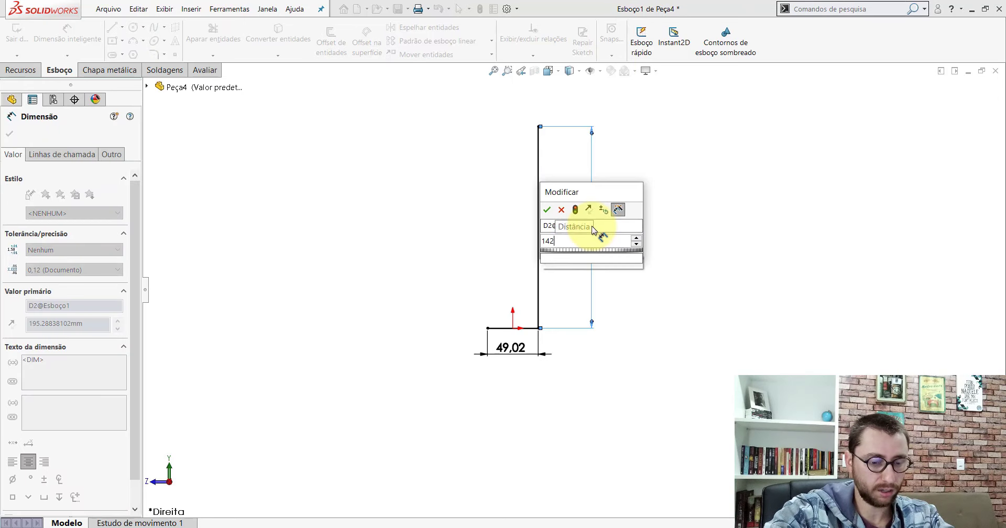
text(,)
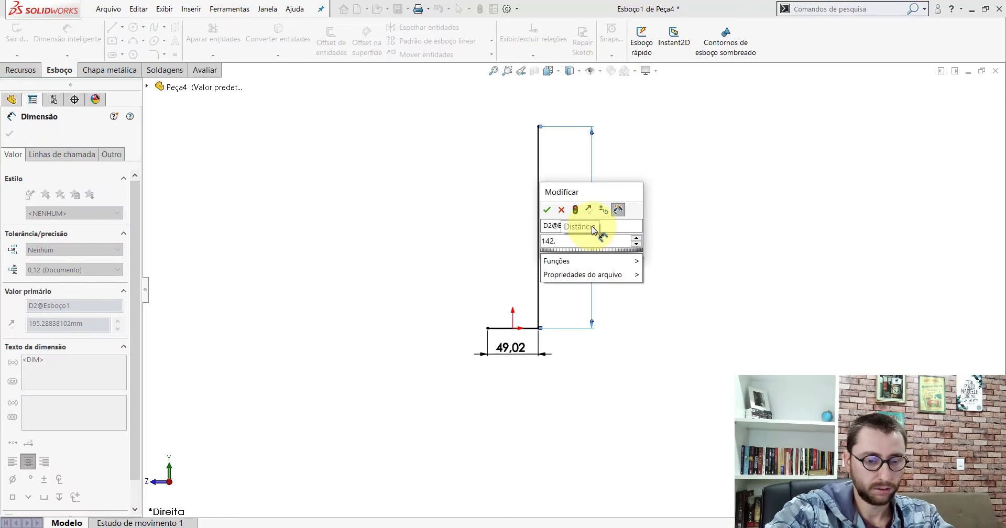
text(07)
key(Return)
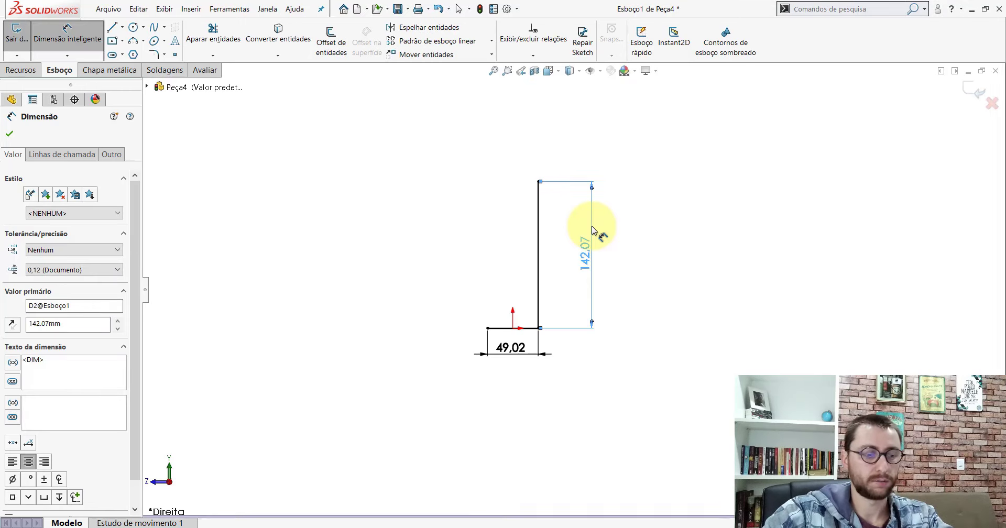
key(Escape)
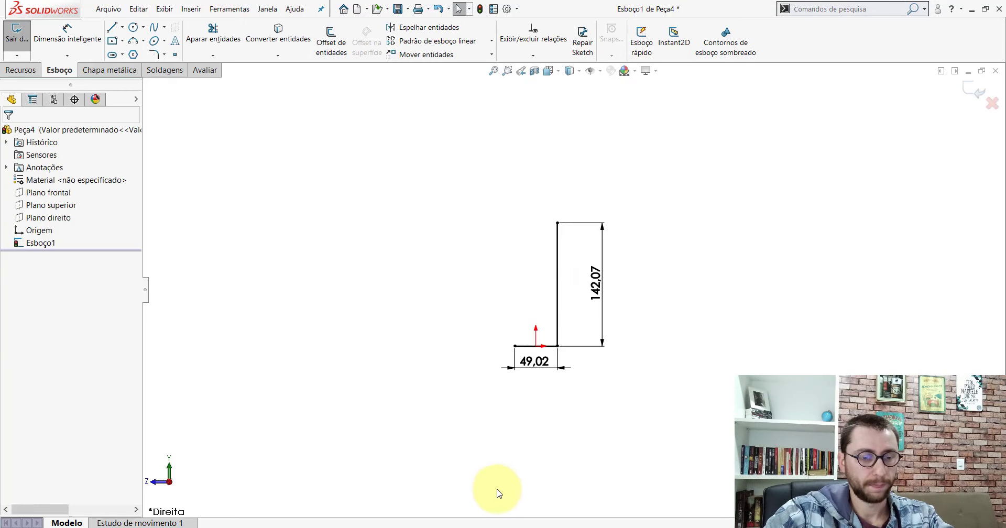
Step: Measure the bracket's bend arc at a 10 mm radius, then switch back to Peça4's sketch
click(205, 70)
click(126, 37)
scroll(521, 392, up, 4)
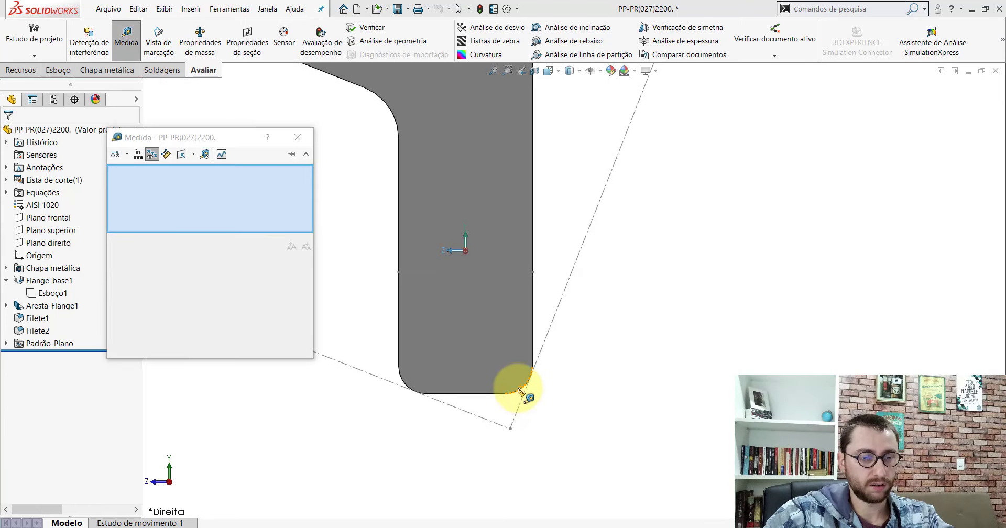
click(516, 394)
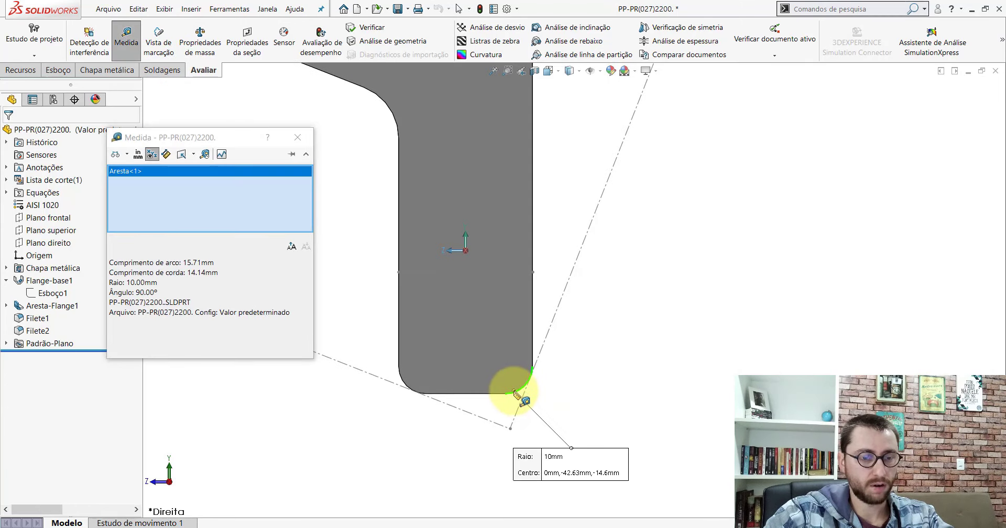
click(602, 428)
key(Escape)
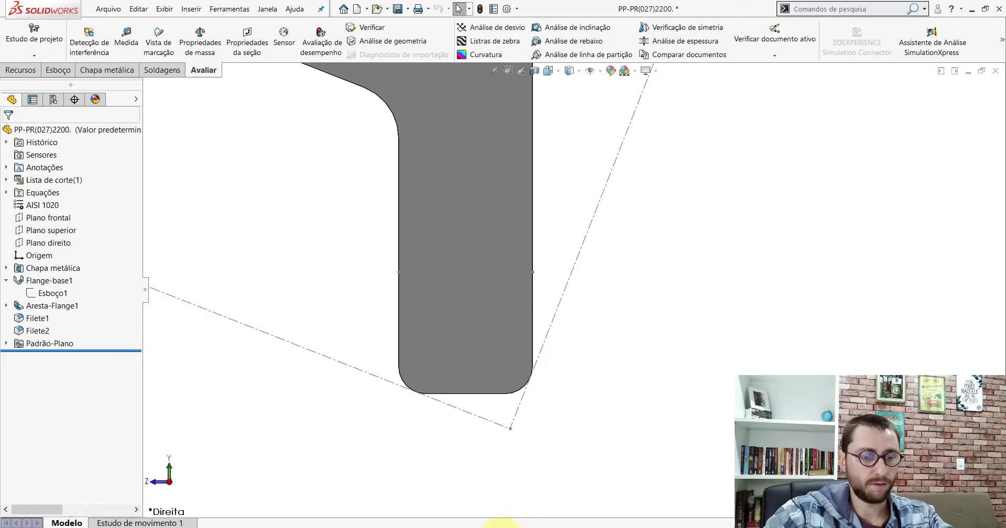
key(ctrl+Tab)
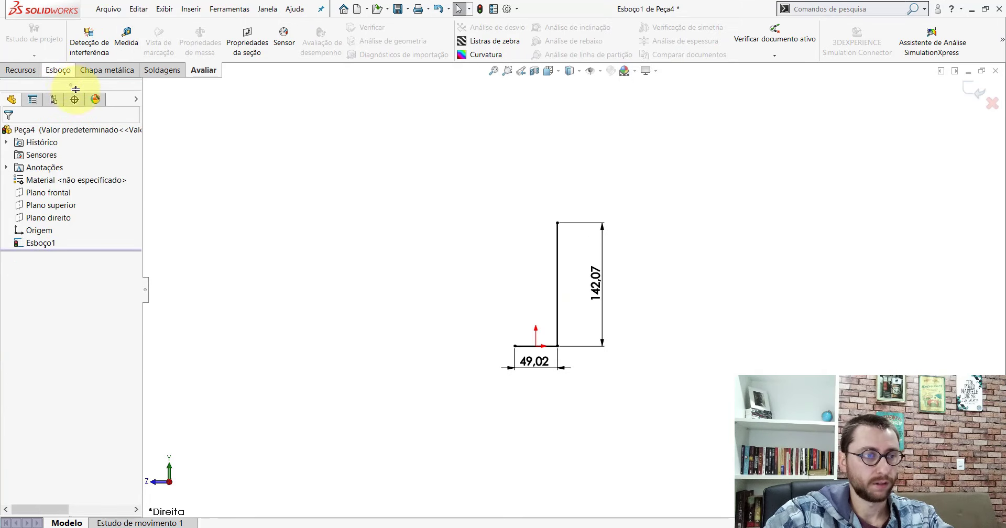
Step: Draw a vertical line up from the base line's left end, about 115.70 long
click(59, 70)
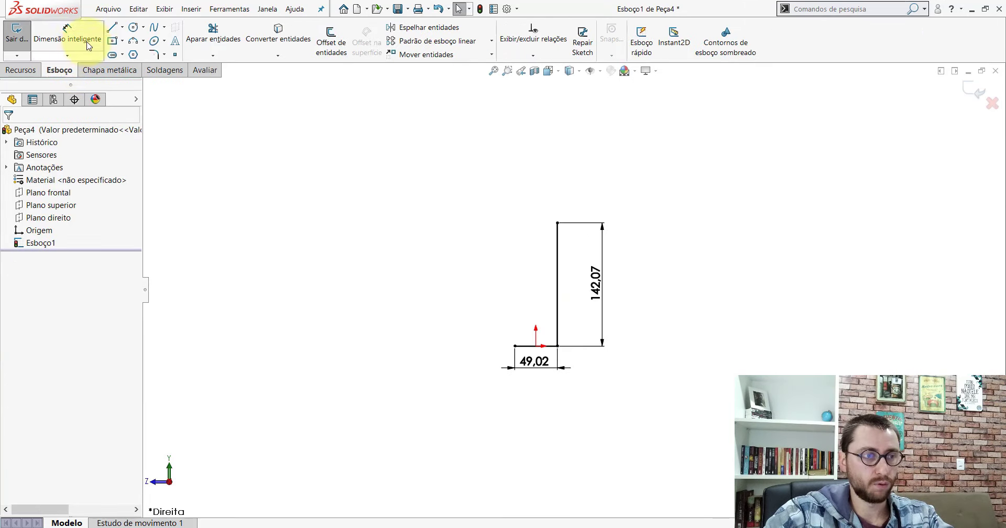
click(112, 32)
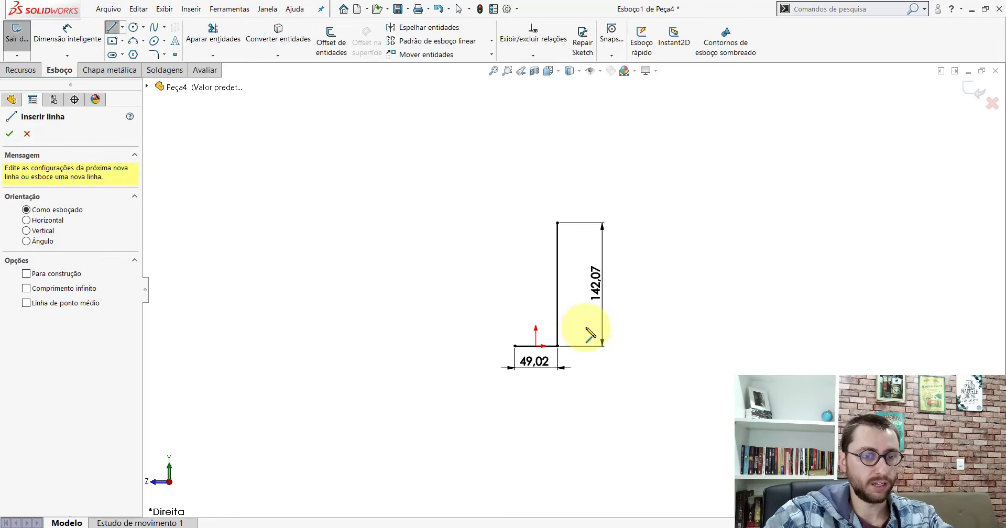
click(515, 347)
click(516, 245)
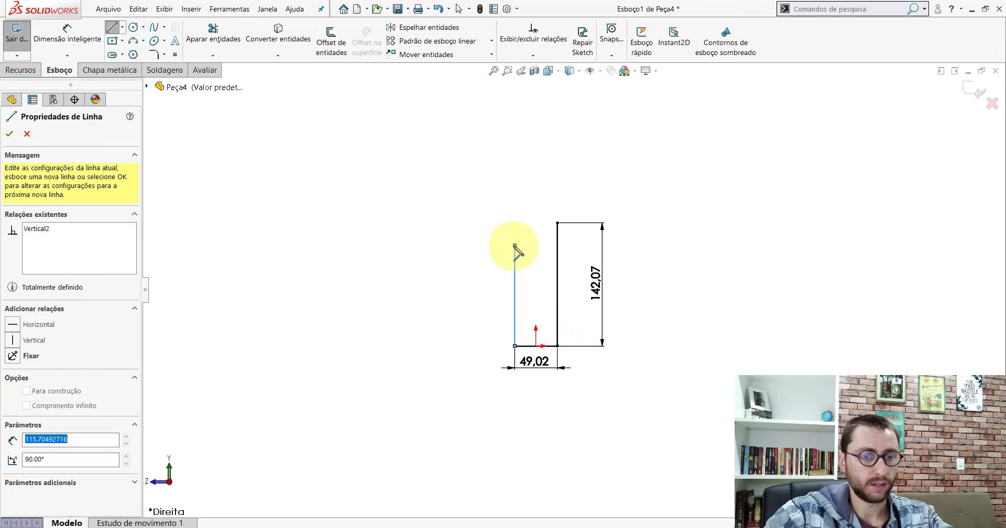
key(Escape)
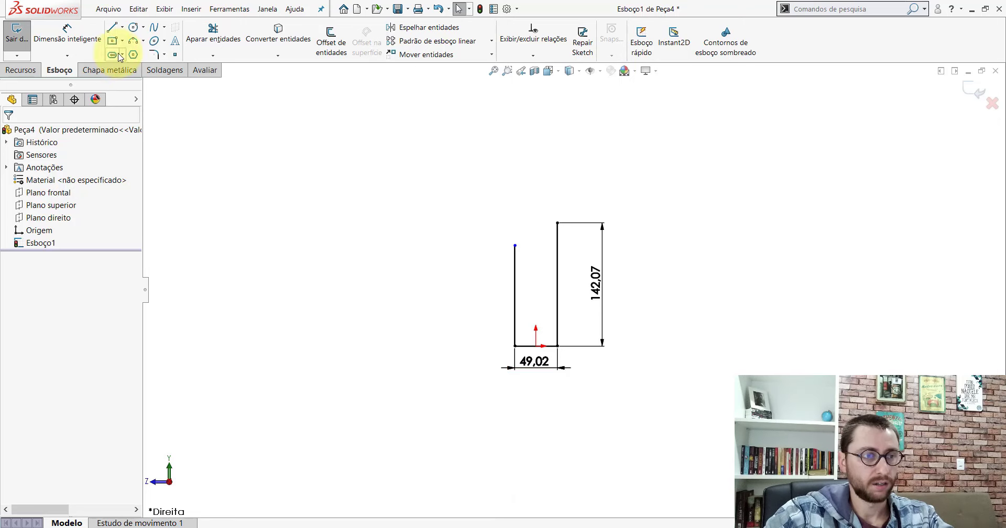
Step: Round both bottom corners with 10 mm sketch fillets, accepting the warnings
click(155, 54)
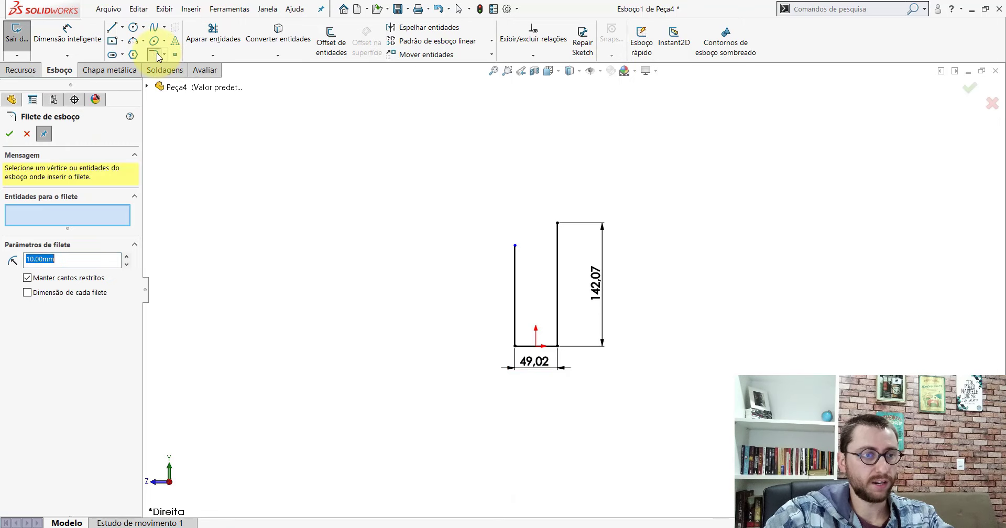
click(515, 346)
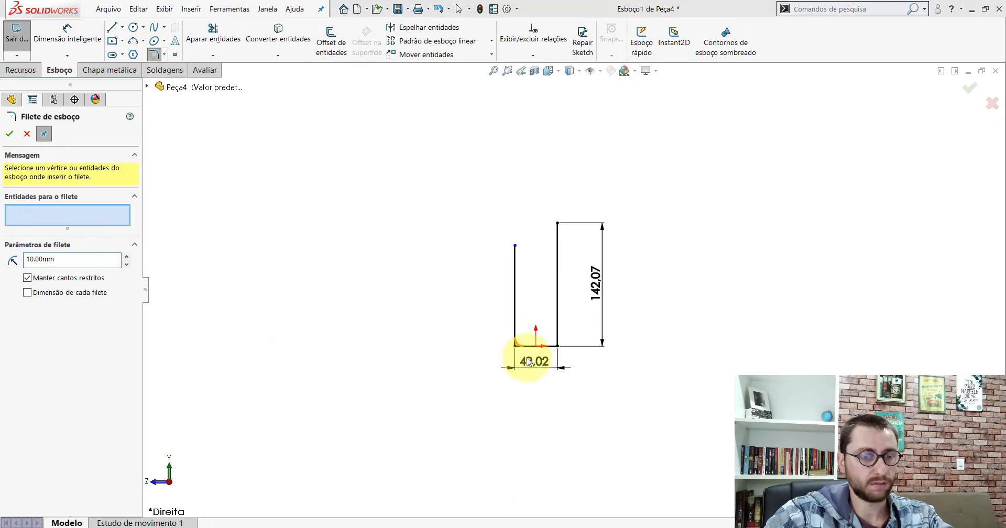
key(Return)
click(557, 346)
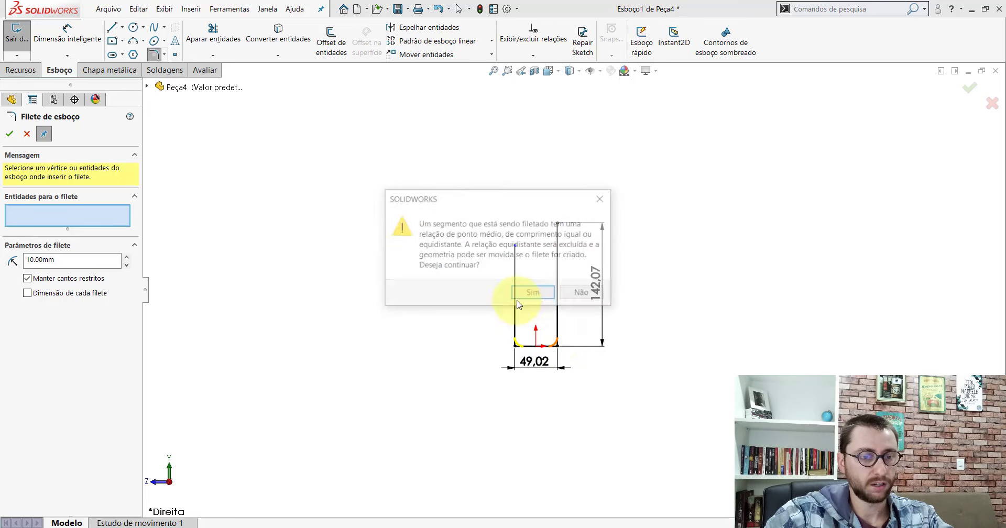
click(516, 295)
click(10, 136)
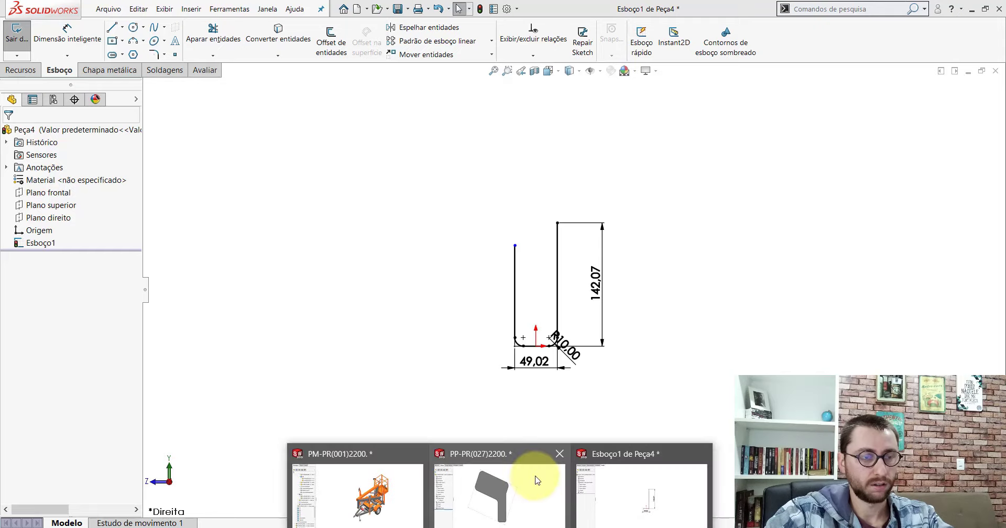
Step: Draw a slanted line from the top of the tall upright up to the right
click(111, 27)
scroll(582, 218, down, 2)
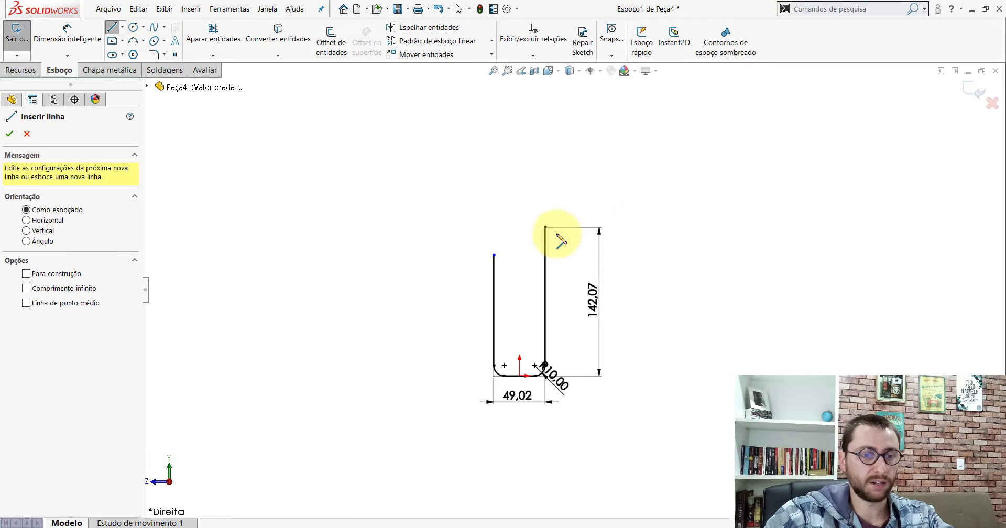
click(545, 227)
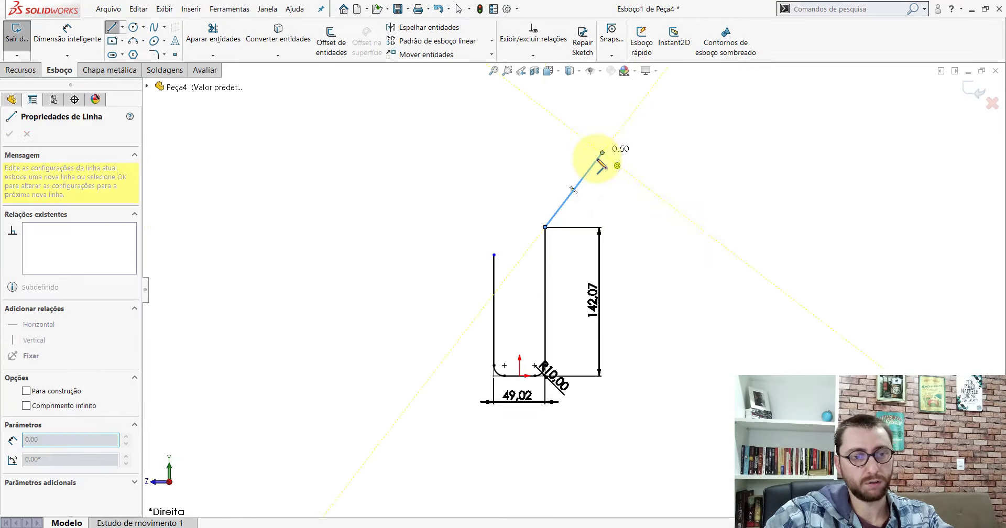
click(603, 153)
key(Escape)
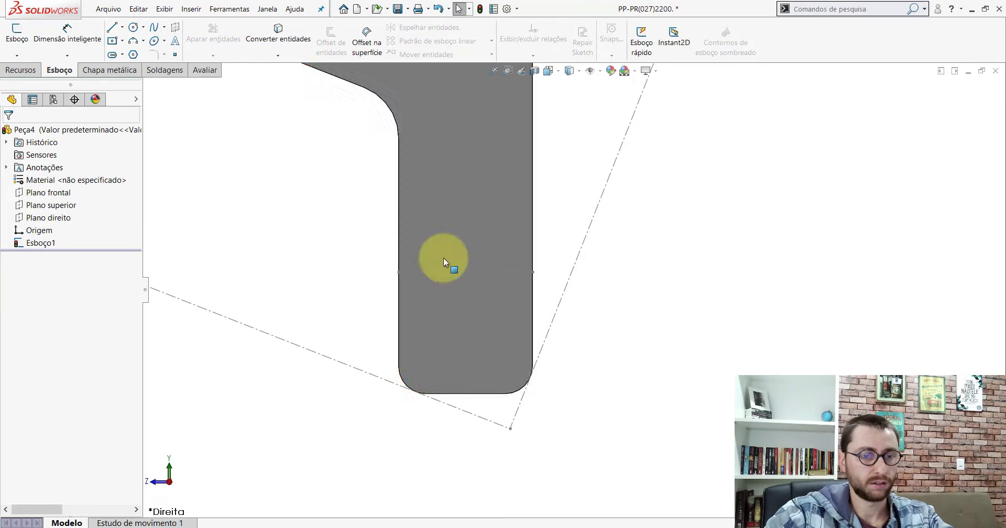
Step: Measure the 158.55° angle between the upper flange's slanted edge and the adjoining edge, then return to Peça4
click(202, 71)
click(126, 37)
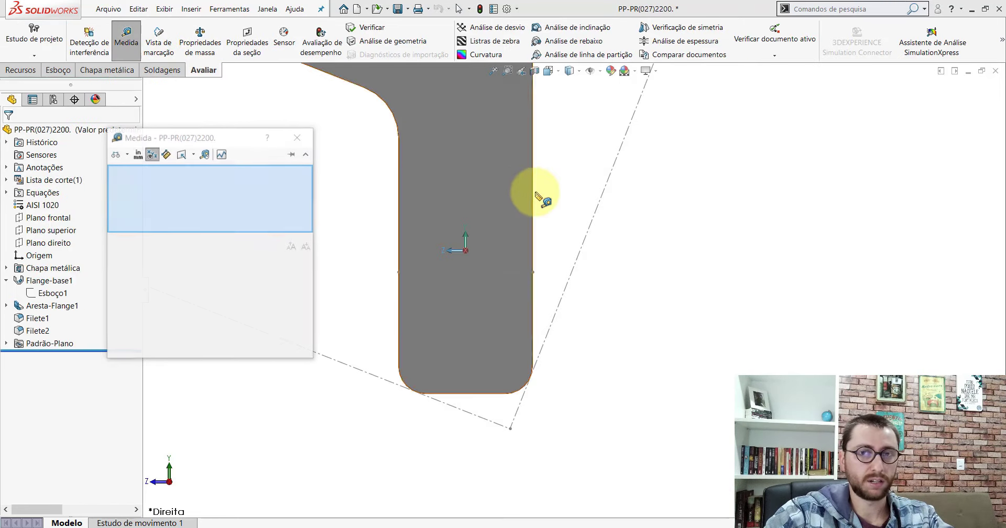
scroll(539, 198, up, 2)
scroll(572, 152, down, 2)
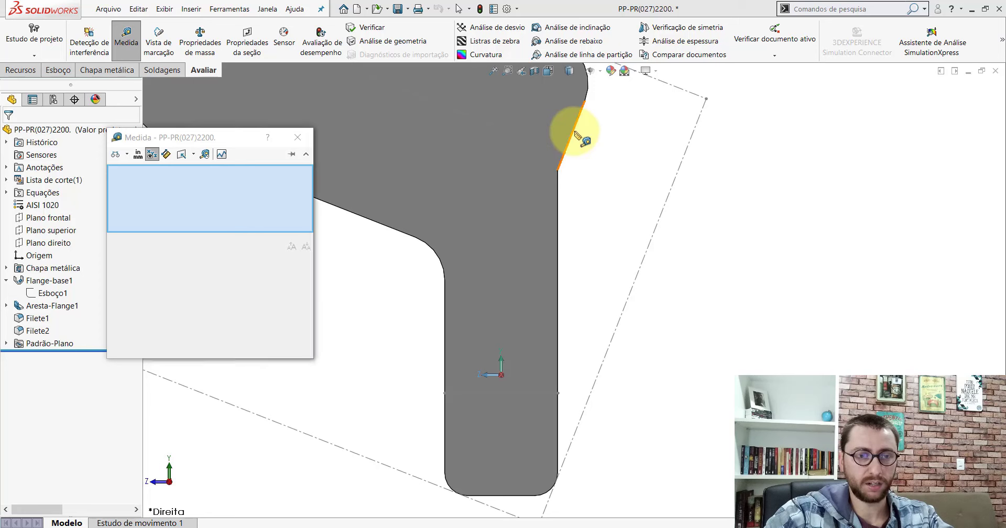
click(567, 147)
click(558, 185)
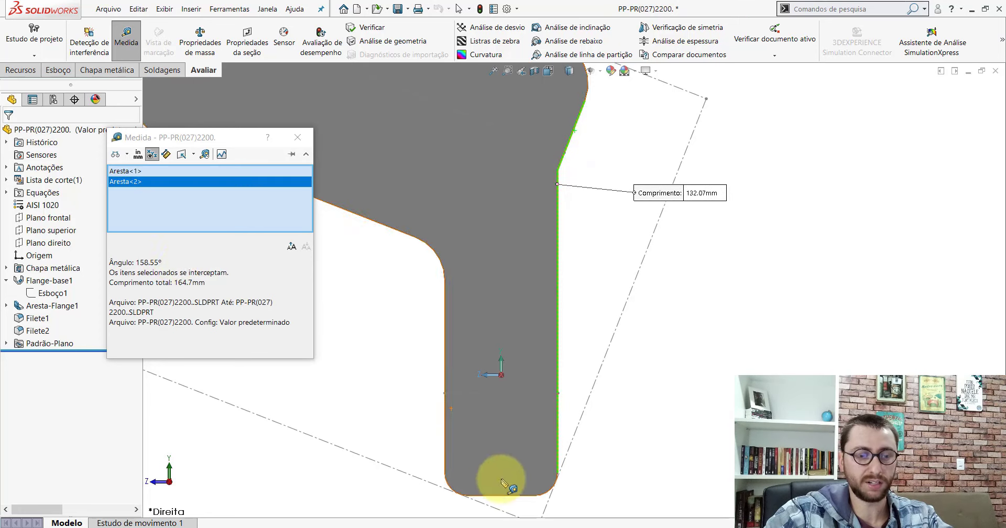
key(Escape)
key(ctrl+Tab)
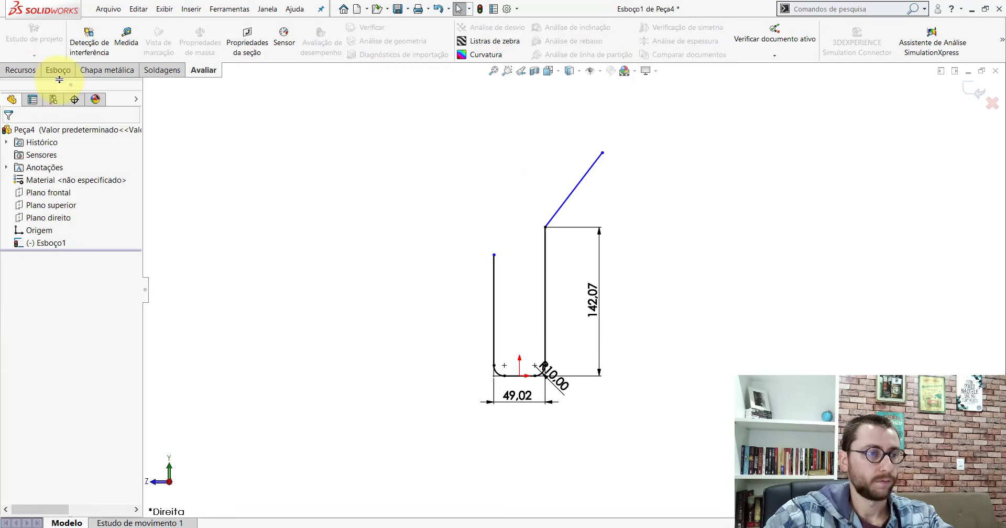
Step: Dimension the angle between the slanted and vertical sketch lines as 158.55°
click(59, 77)
click(67, 55)
click(126, 70)
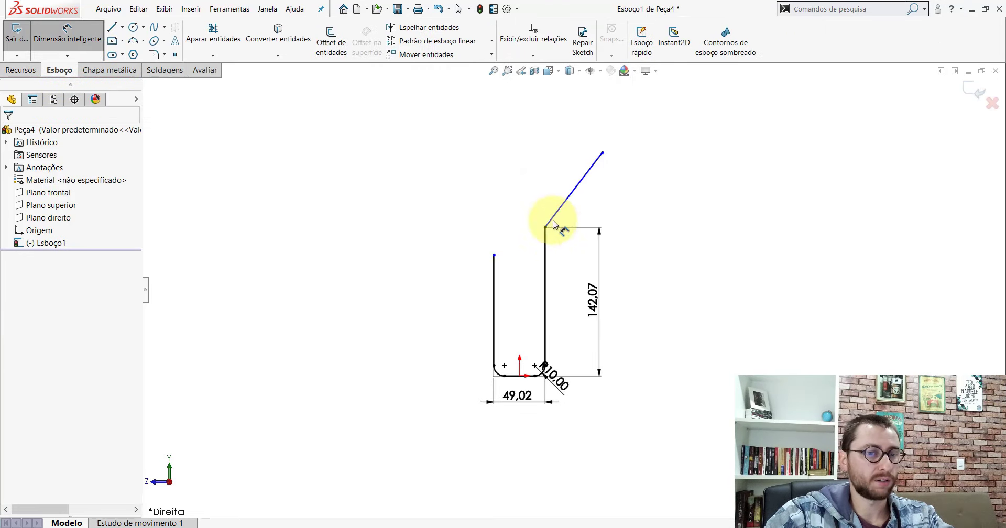
scroll(571, 223, down, 2)
click(578, 237)
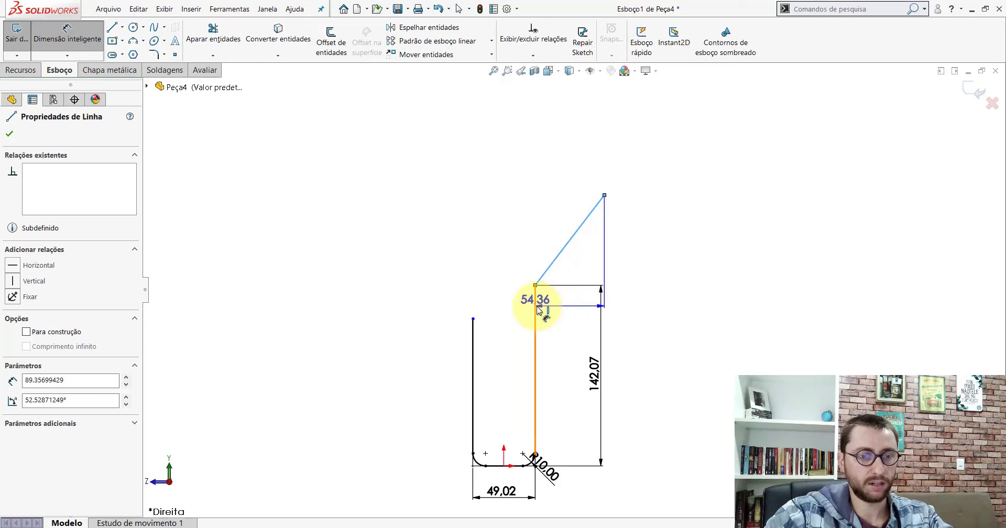
click(535, 301)
click(579, 307)
text(1)
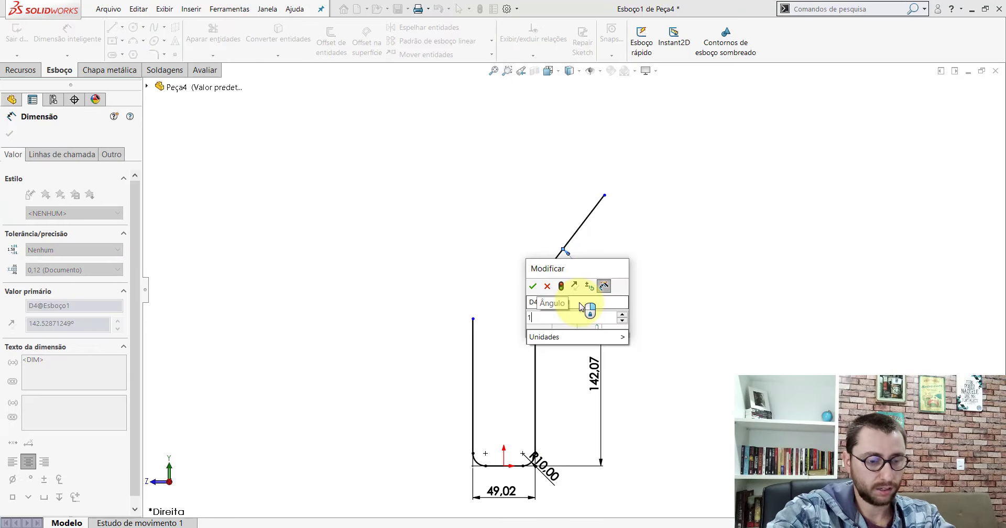
text(58.55)
key(Return)
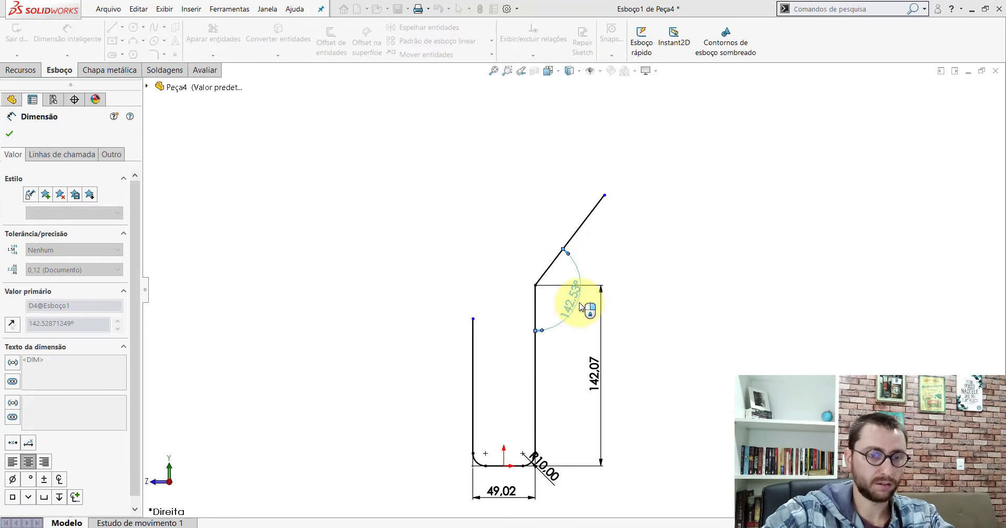
key(Escape)
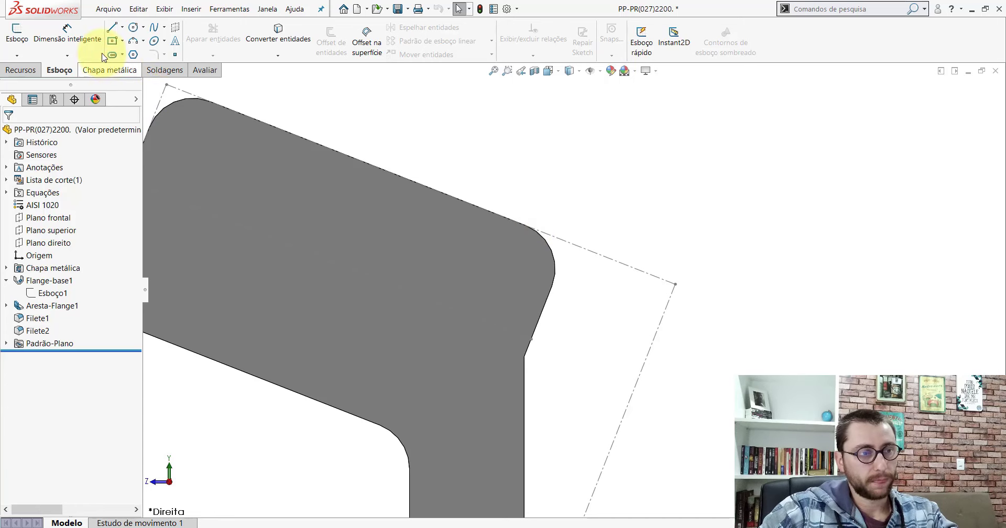
Step: Measure 52.63 mm from the bend vertex to the bounding-box edge, then switch back to Peça4
click(196, 72)
click(127, 37)
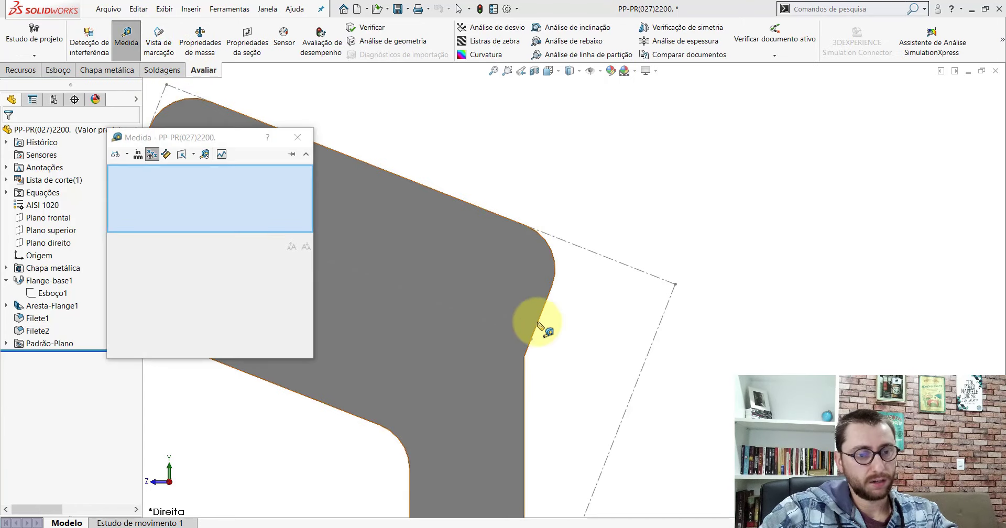
click(524, 357)
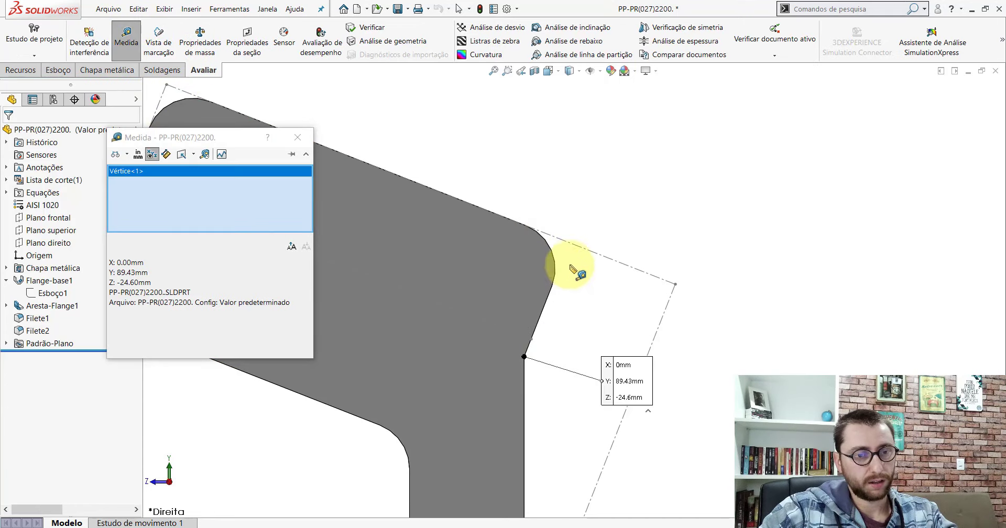
click(573, 244)
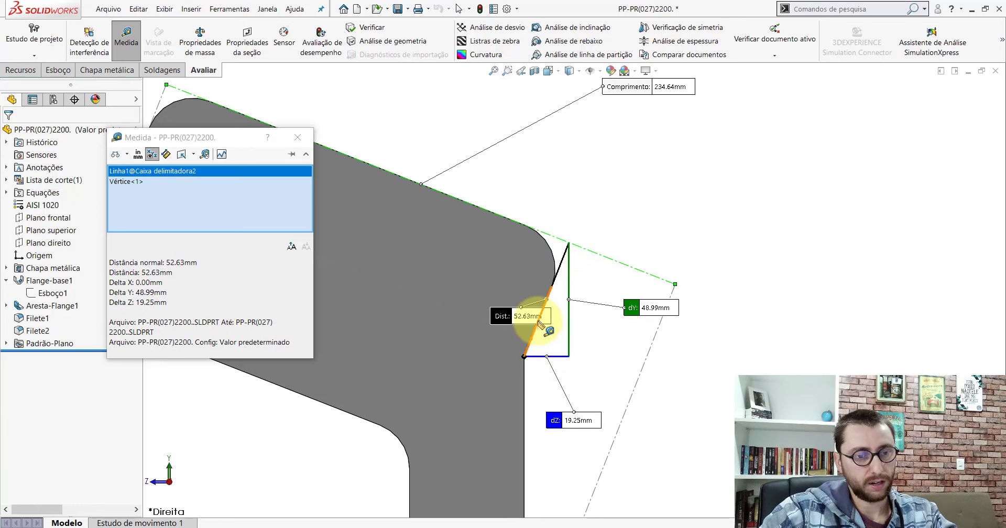
drag(524, 314, 488, 231)
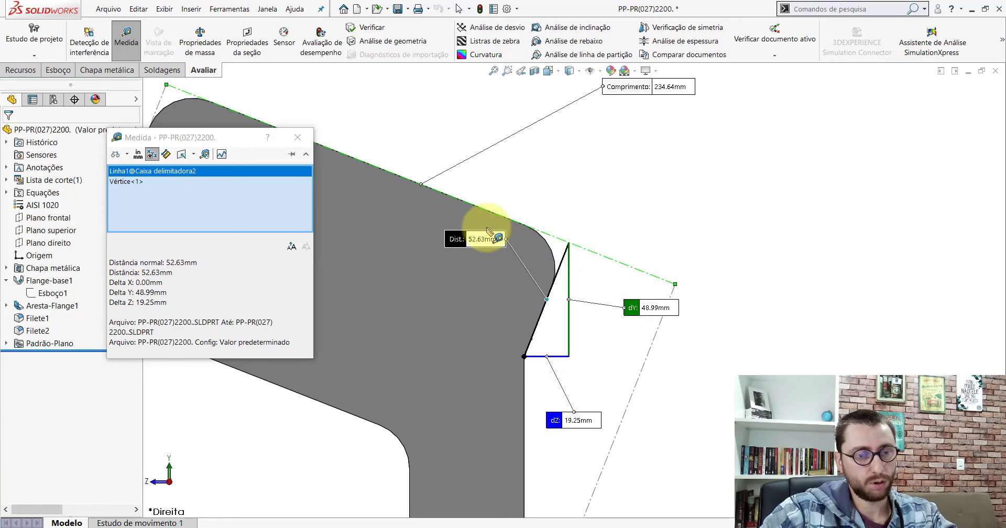
middle_drag(489, 231, 474, 265)
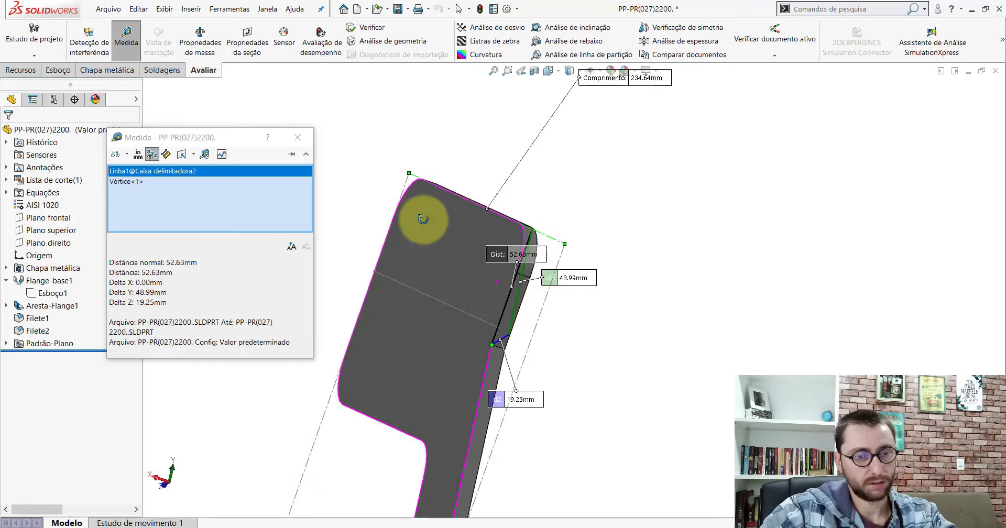
mouse_move(422, 225)
middle_down()
mouse_move(492, 254)
mouse_move(485, 272)
middle_up()
key(Escape)
key(ctrl+Tab)
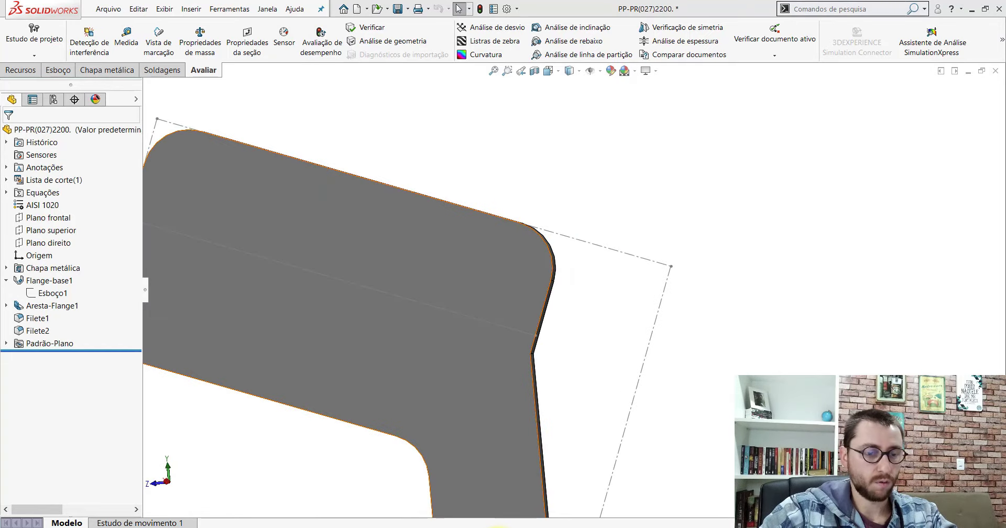
Step: Dimension the slanted sketch line in Esboço1 to a length of 52.63 mm
click(58, 70)
click(67, 34)
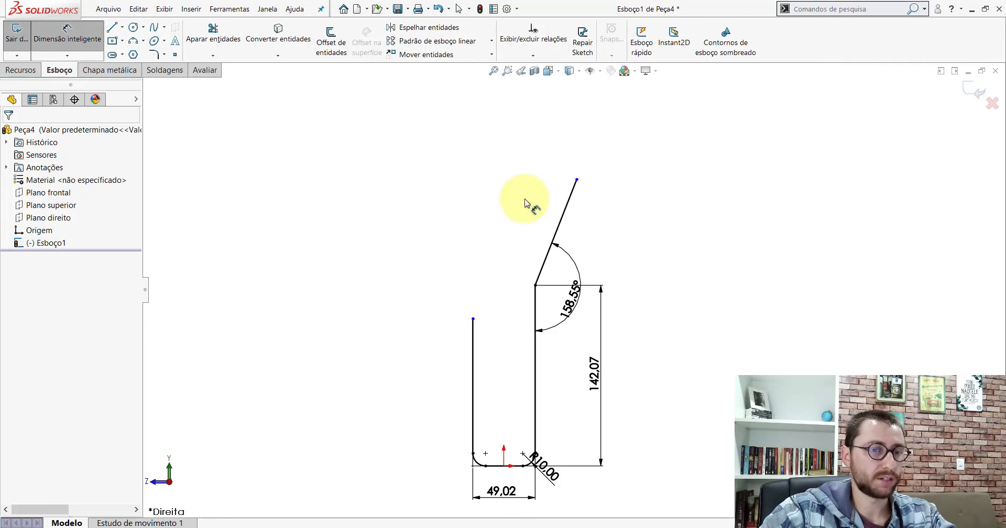
click(560, 216)
click(554, 216)
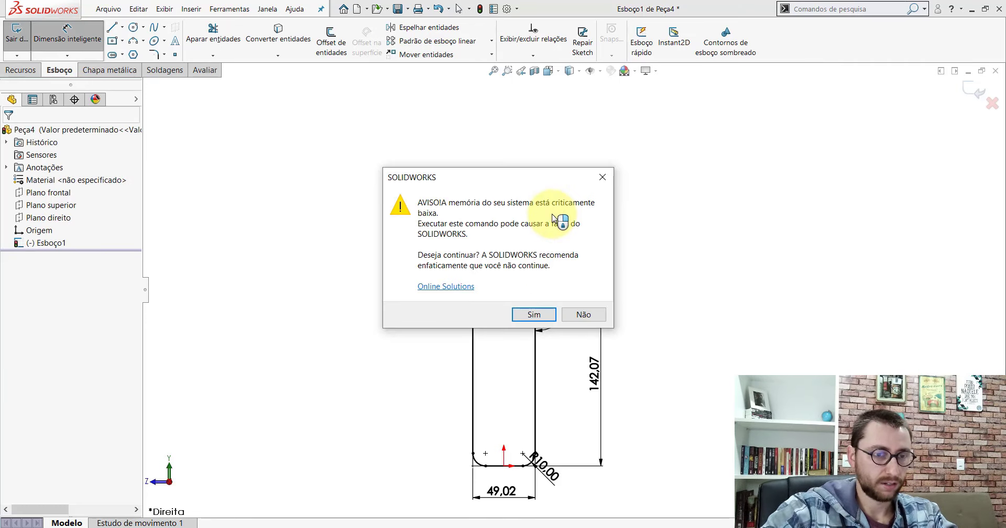
click(534, 314)
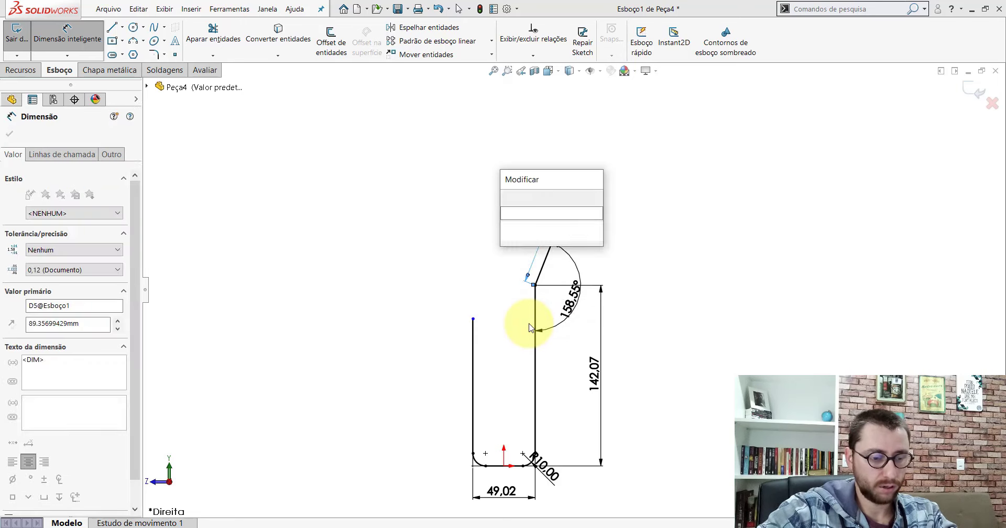
text(52.)
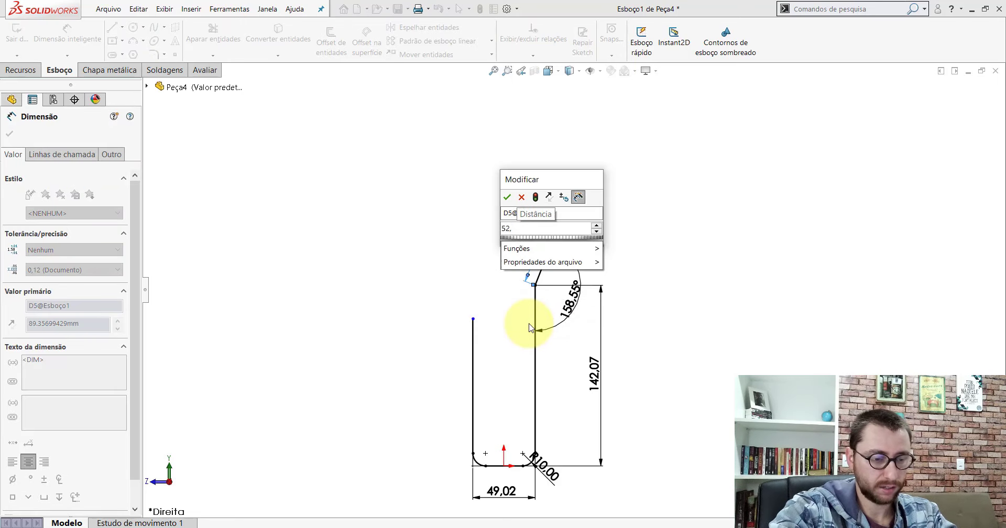
text(63)
key(Return)
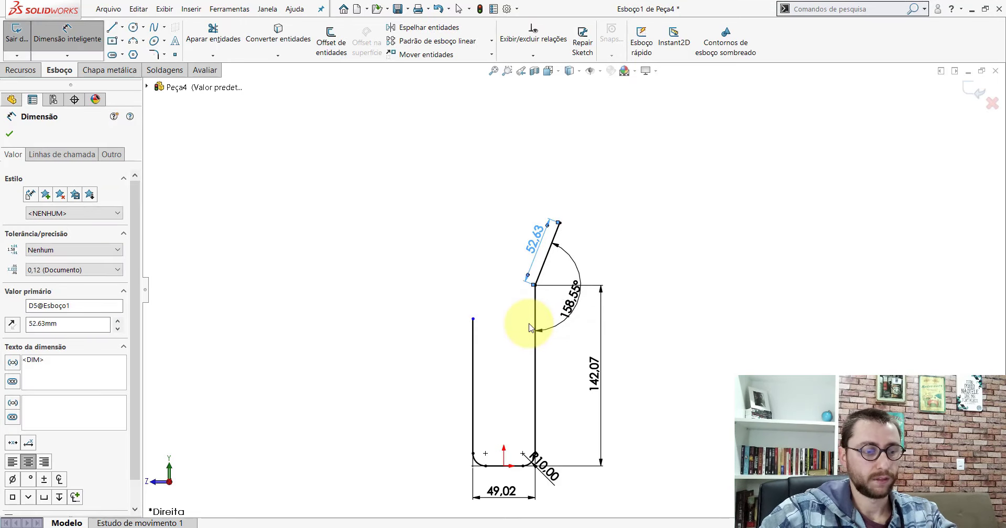
key(Escape)
click(112, 27)
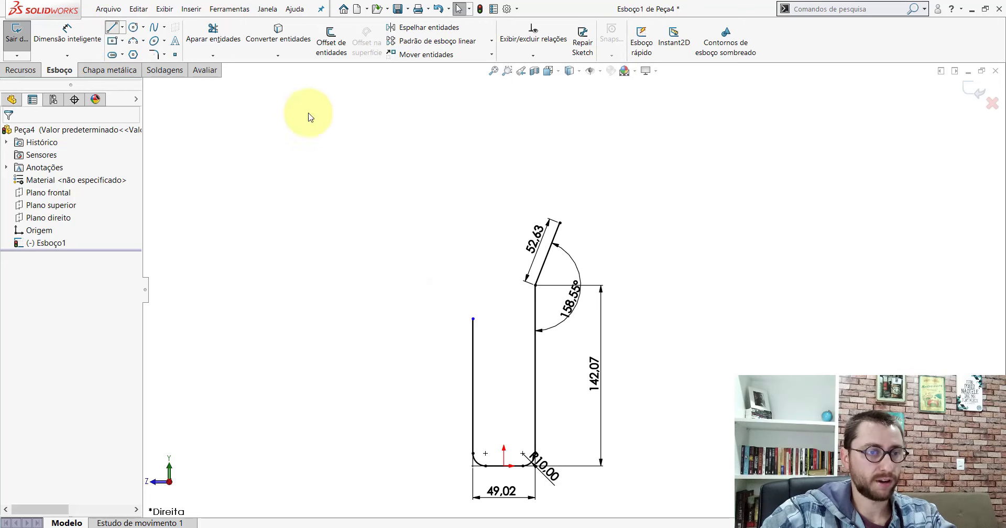
Step: Draw a long line up-left from the slanted line's top end, perpendicular to it
click(558, 222)
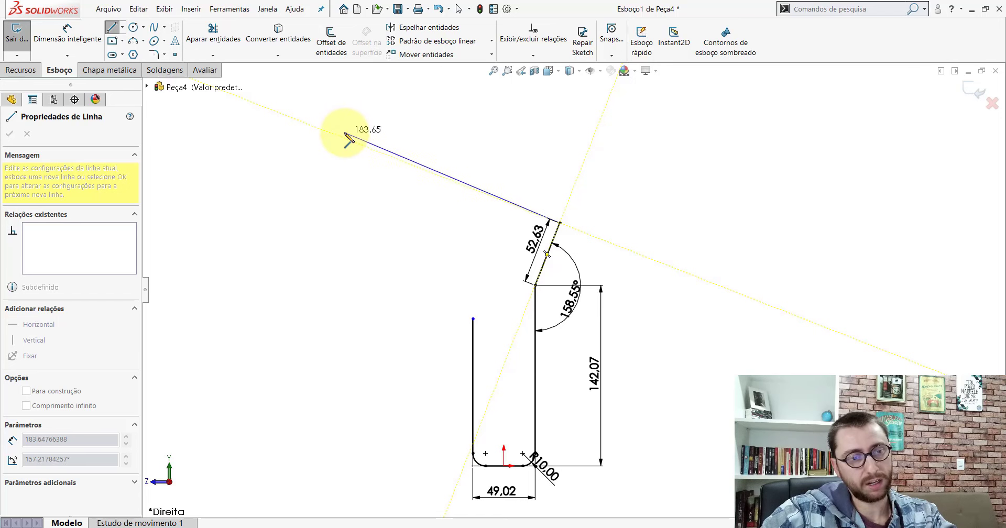
click(342, 138)
key(Escape)
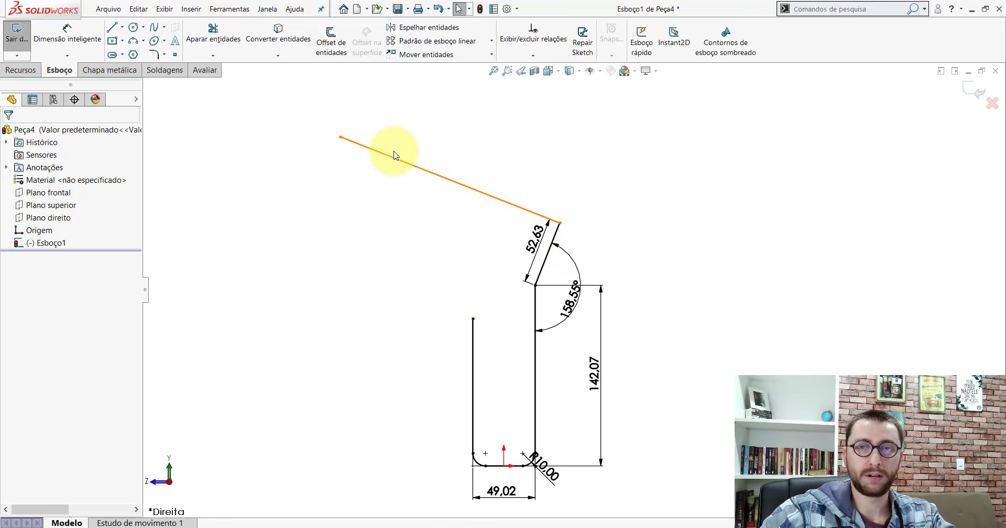
click(433, 179)
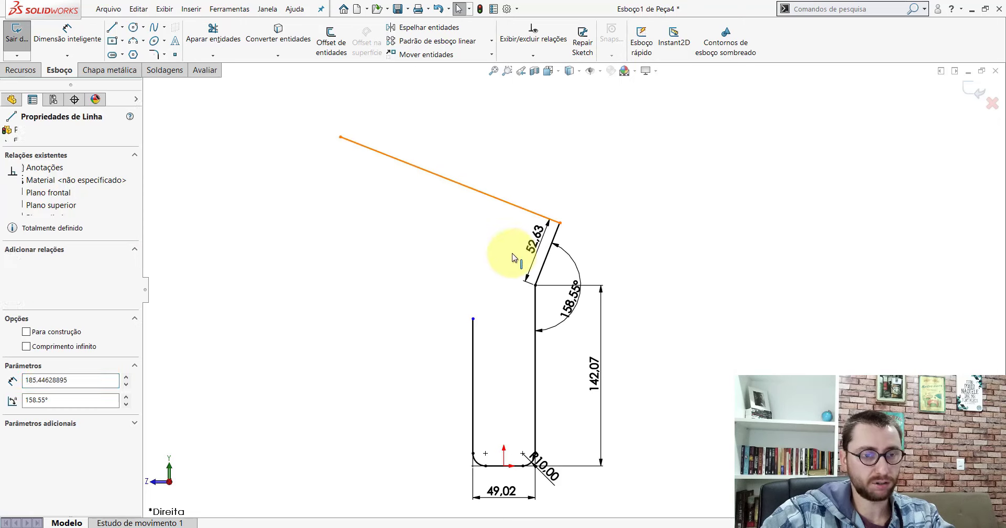
ctrl+click(553, 256)
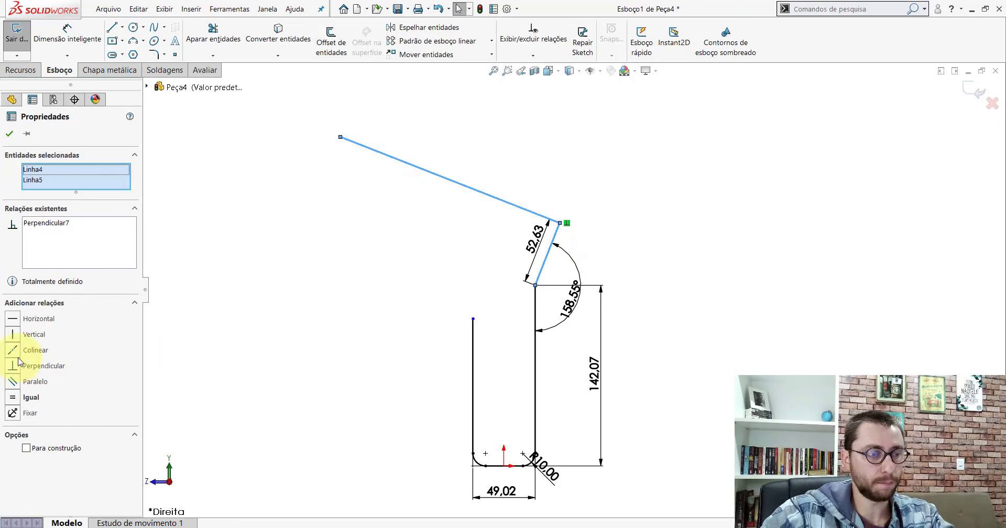
click(10, 135)
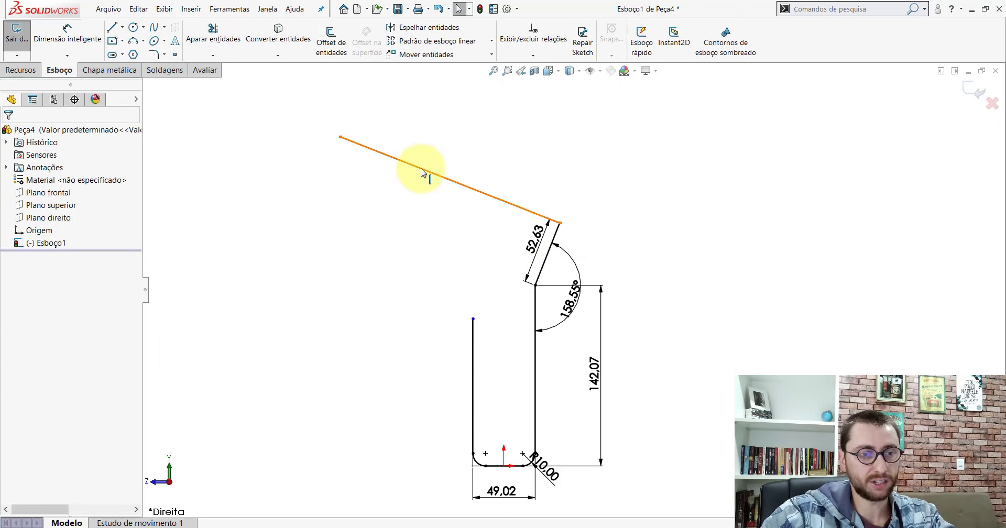
click(512, 471)
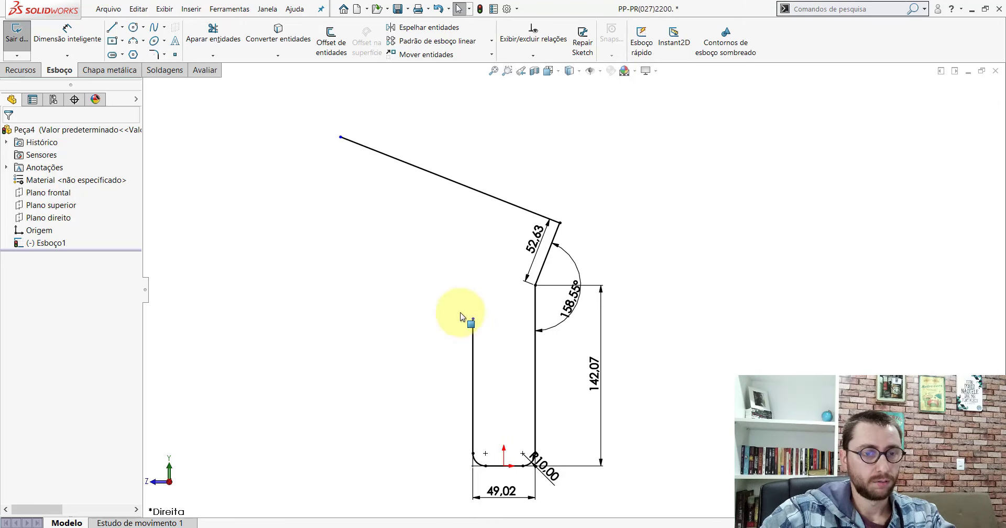
Step: View the reference bracket from the right side and measure its rounded corner's radius
click(548, 71)
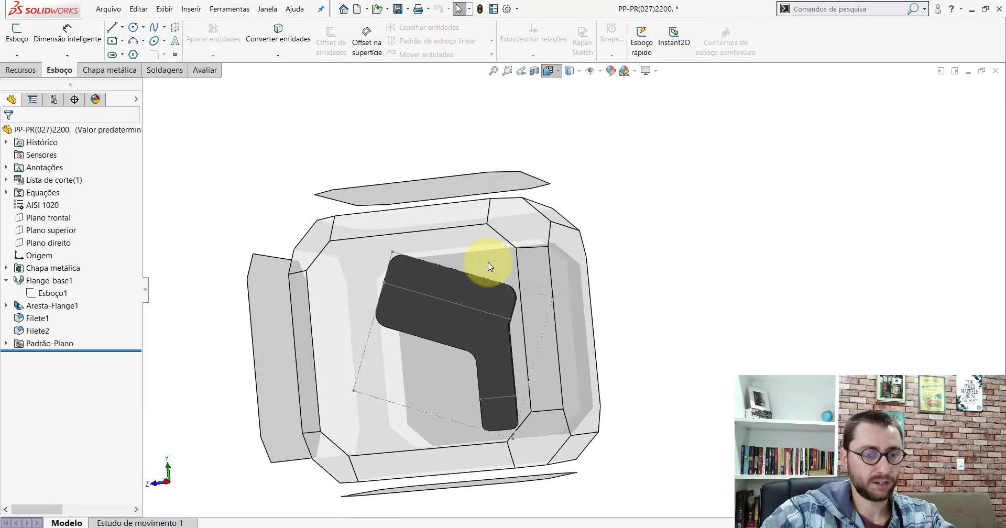
click(466, 297)
click(205, 70)
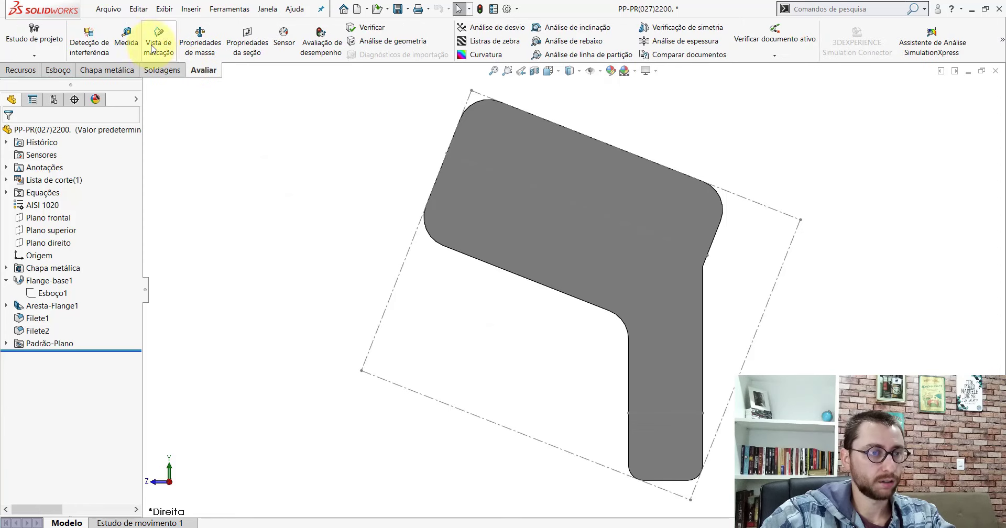
click(126, 39)
click(716, 195)
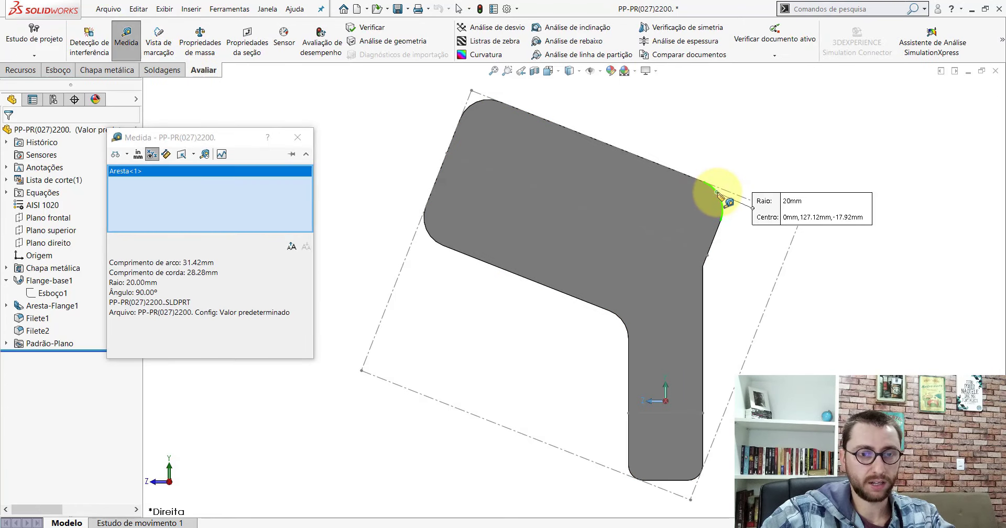
key(Escape)
Step: In Peça4, round the sketch's top corner with a 20 mm fillet
click(550, 524)
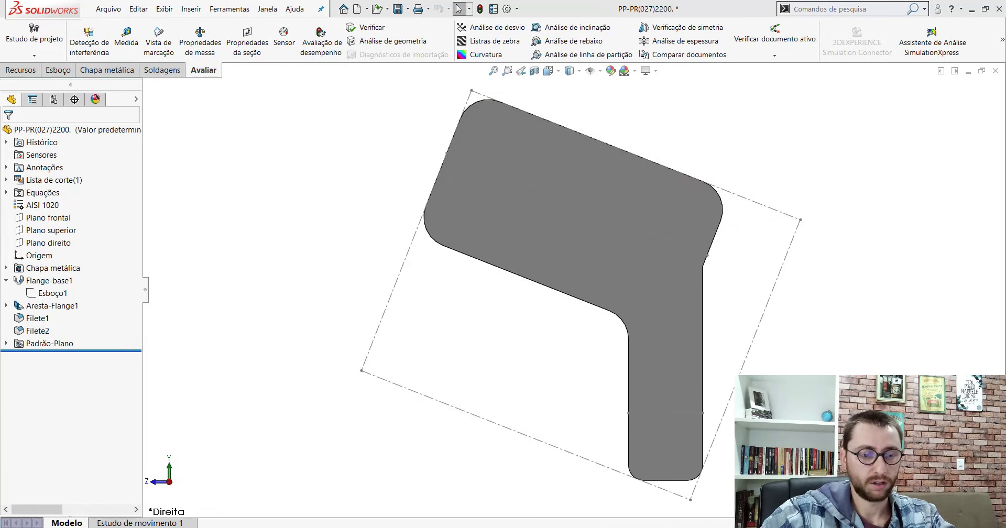
click(579, 495)
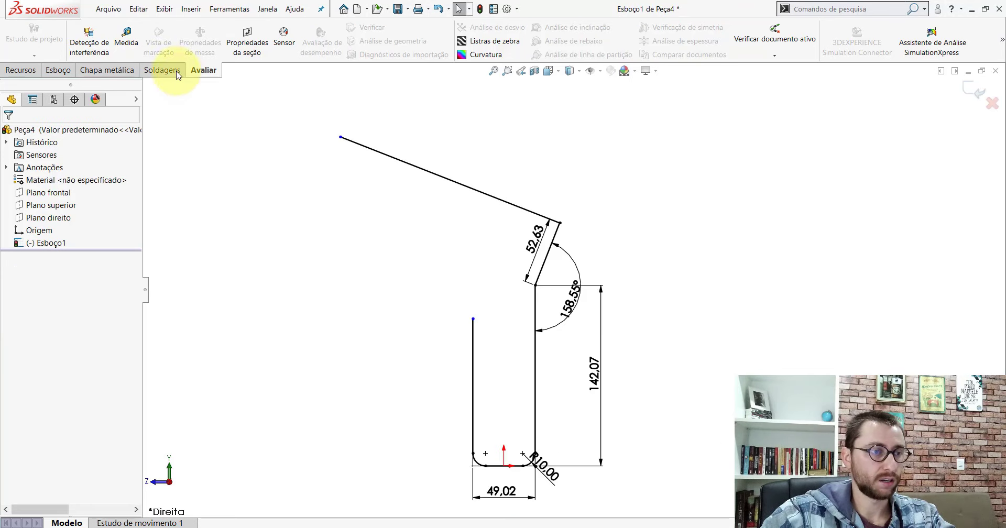
click(58, 74)
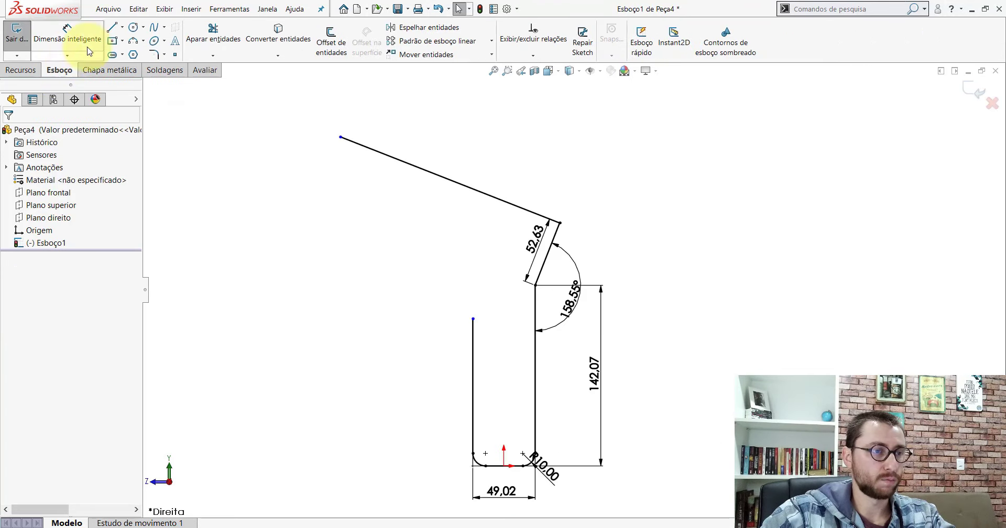
click(154, 54)
text(20)
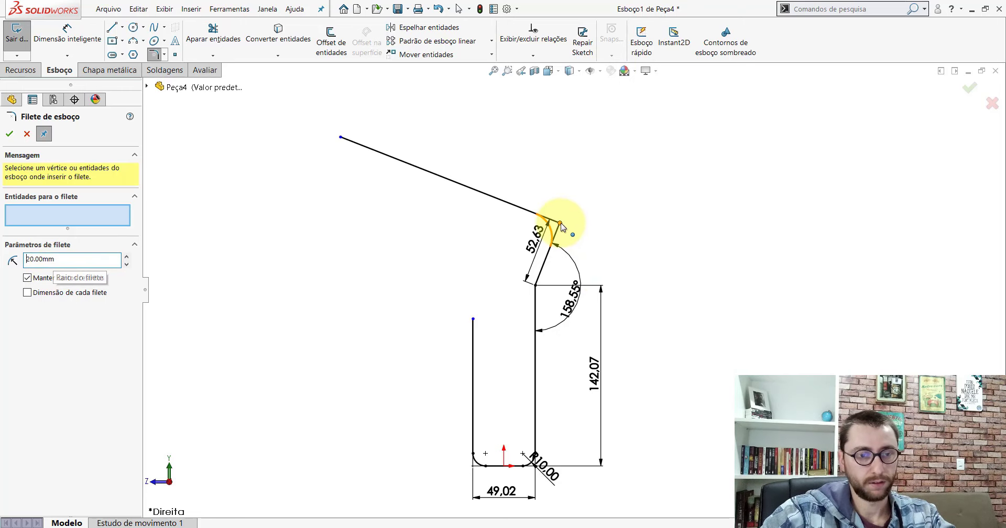
click(561, 224)
click(11, 135)
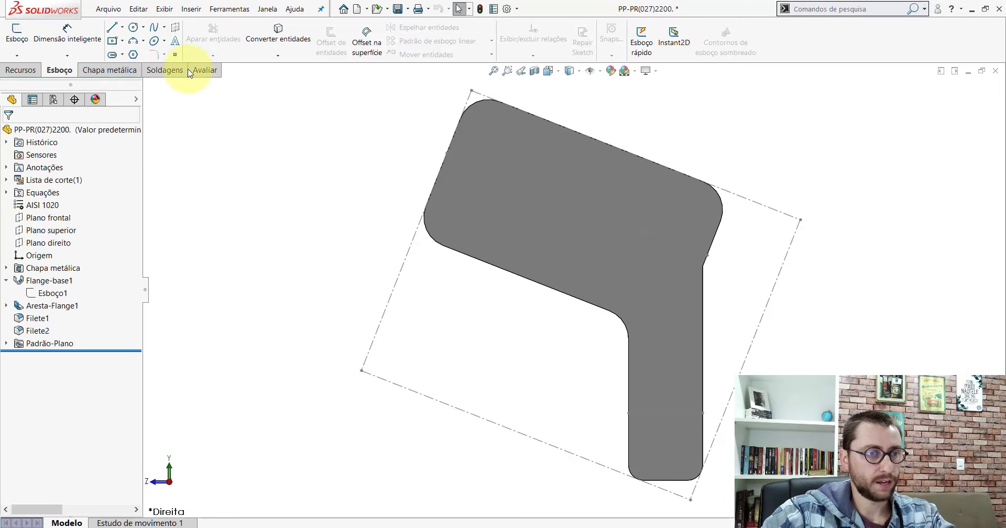
Step: Measure the reference part's 185.65 mm distance from its right edge to the bounding-box line
click(200, 72)
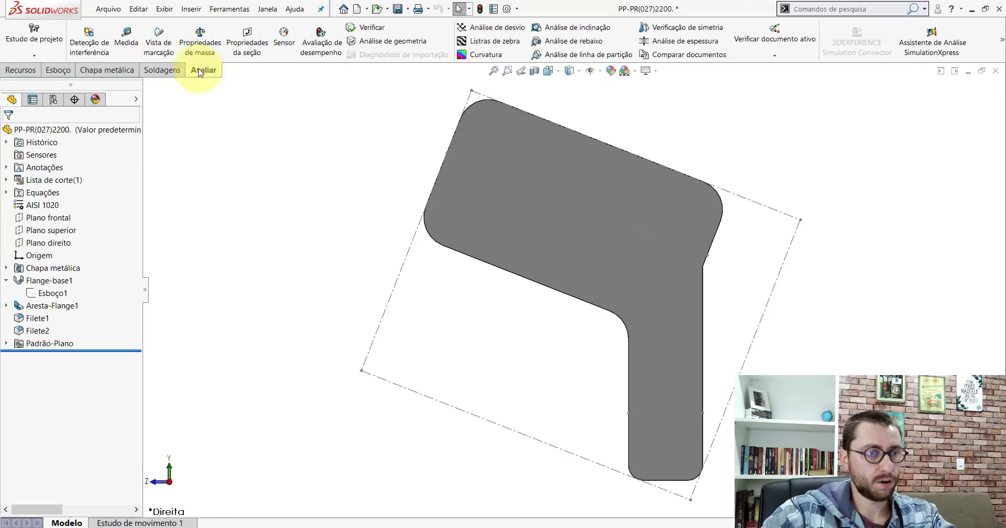
click(130, 45)
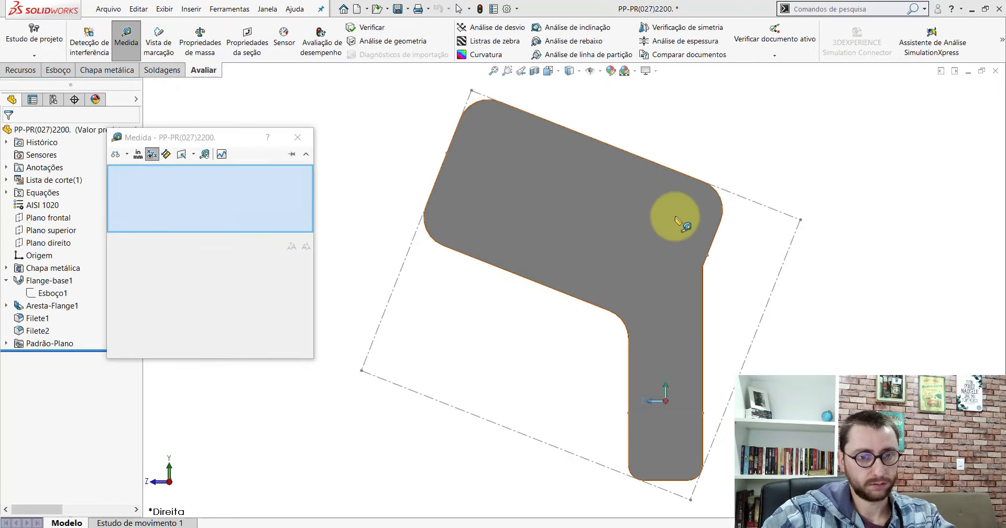
click(719, 232)
click(448, 148)
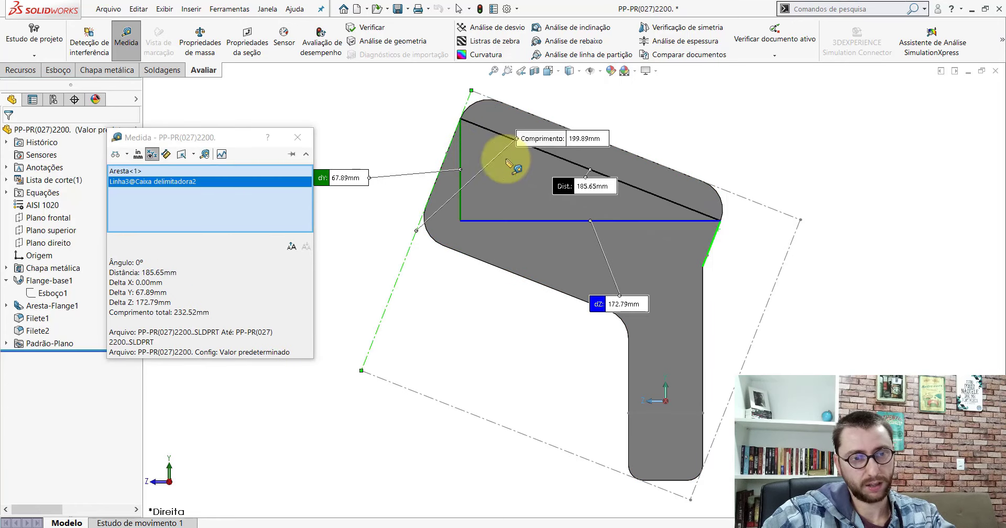
drag(596, 188, 691, 101)
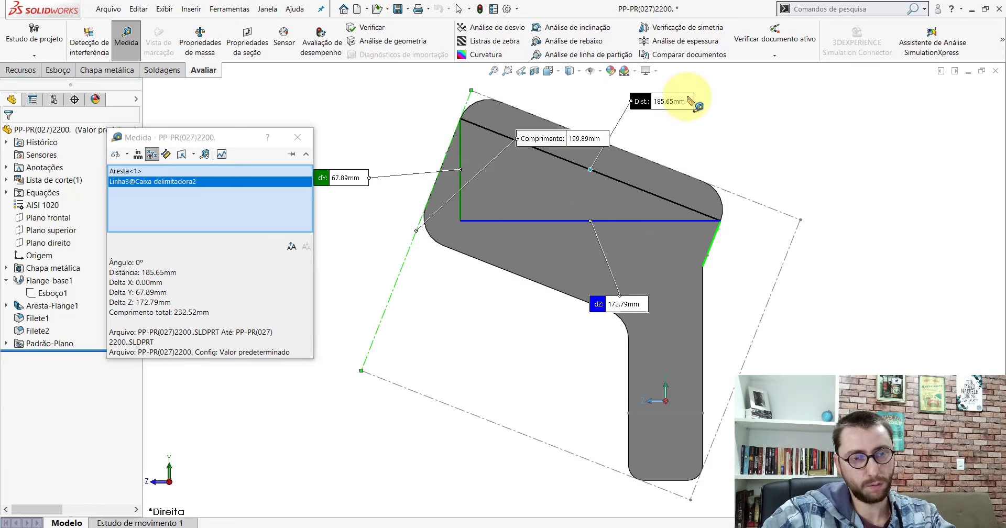
key(Escape)
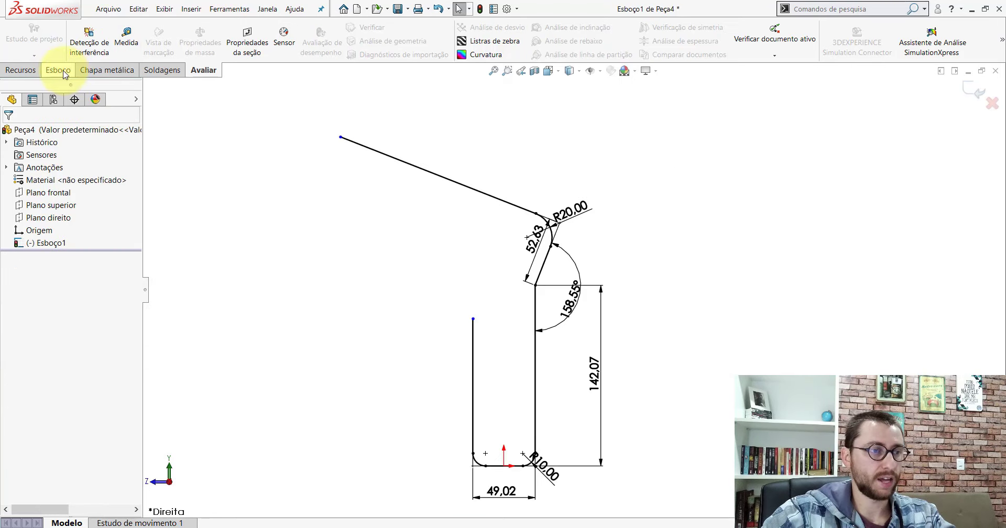
Step: Dimension the long top line's left endpoint 185.65 mm from the inclined line
click(59, 69)
click(67, 34)
click(375, 155)
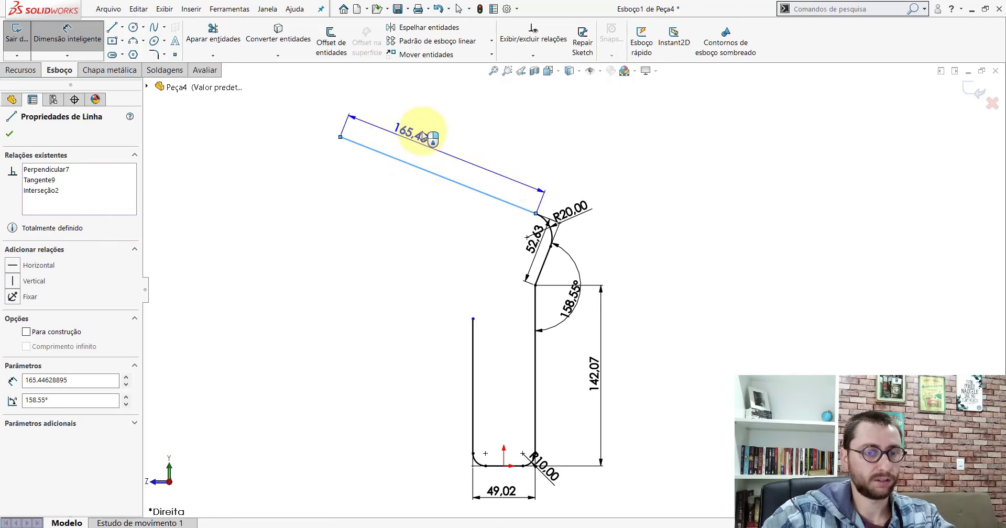
key(Escape)
click(77, 32)
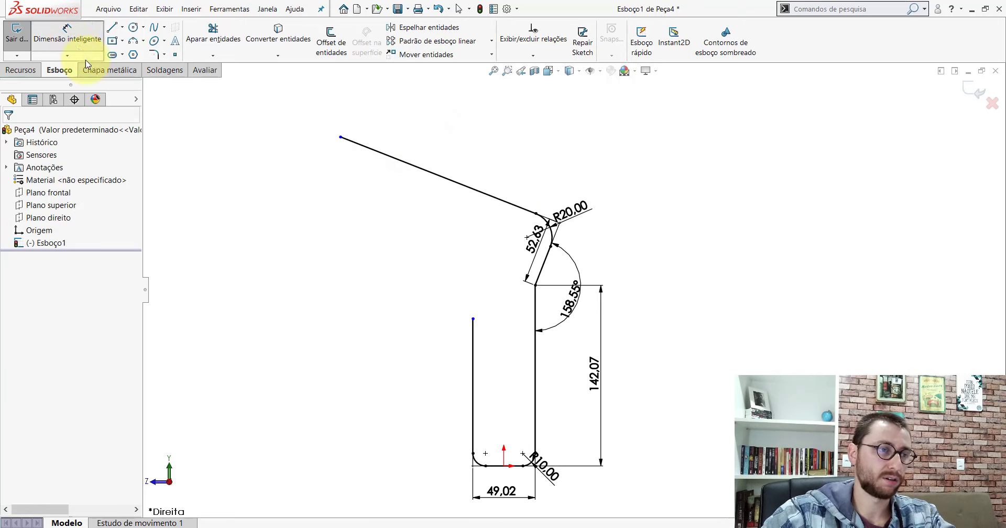
click(340, 138)
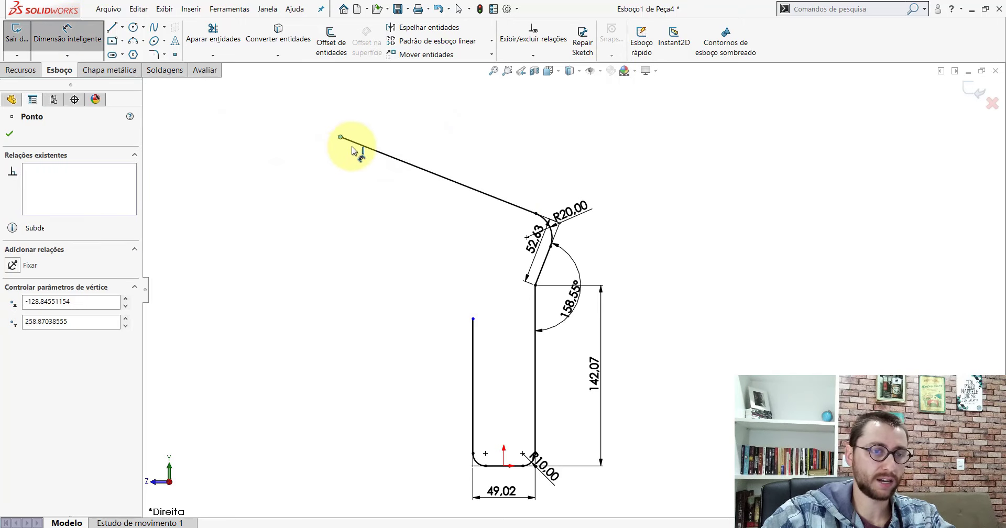
click(548, 263)
click(495, 143)
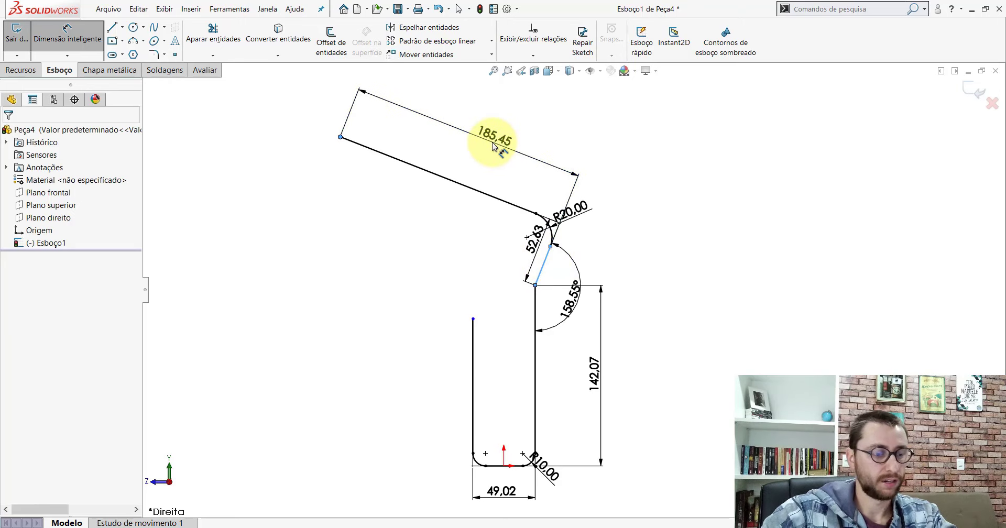
text(185)
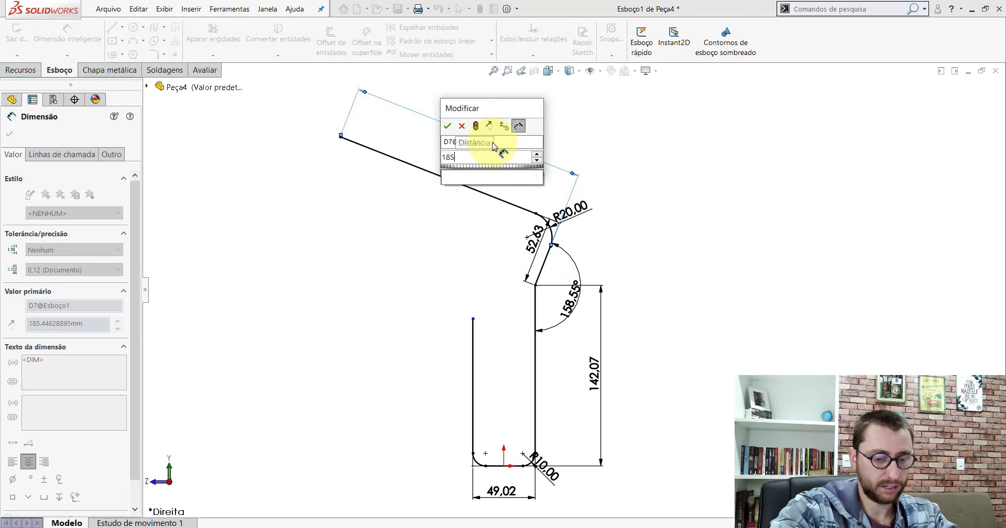
text(.65)
key(Return)
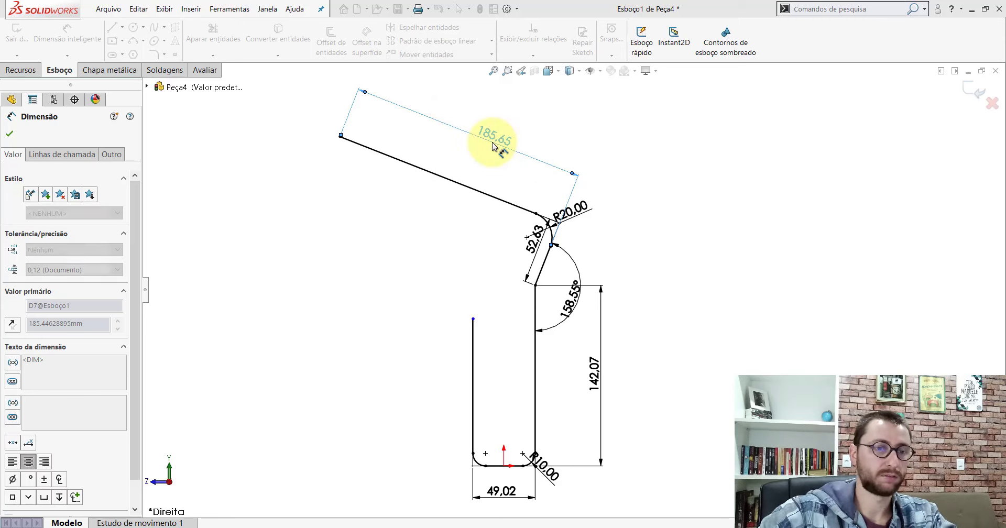
key(Escape)
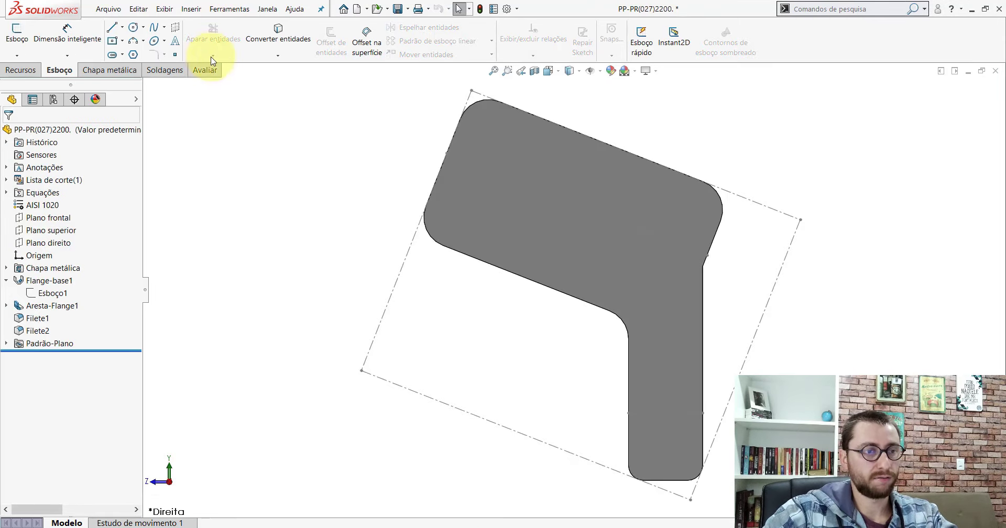
Step: Measure the reference part's offset between its top bounding-box line and bottom edge
click(204, 70)
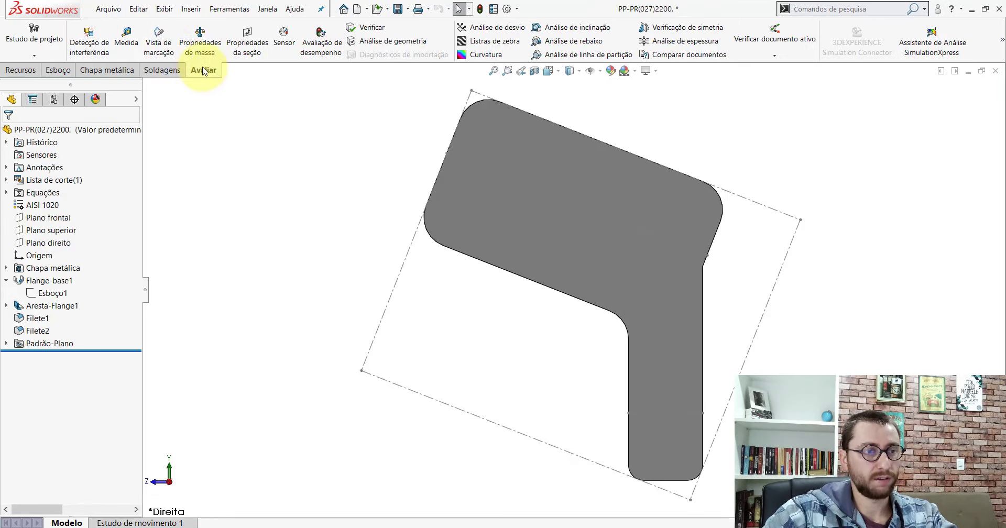
click(127, 37)
click(554, 122)
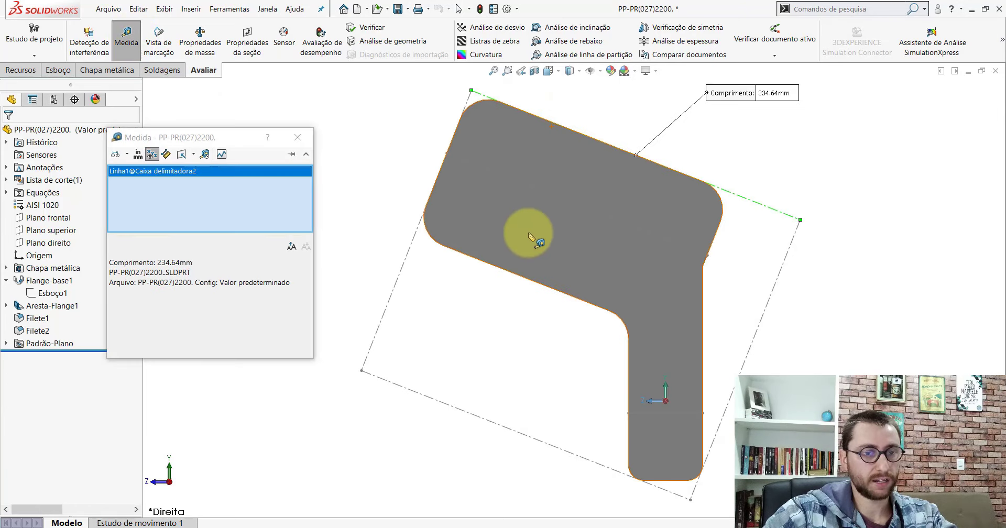
click(504, 270)
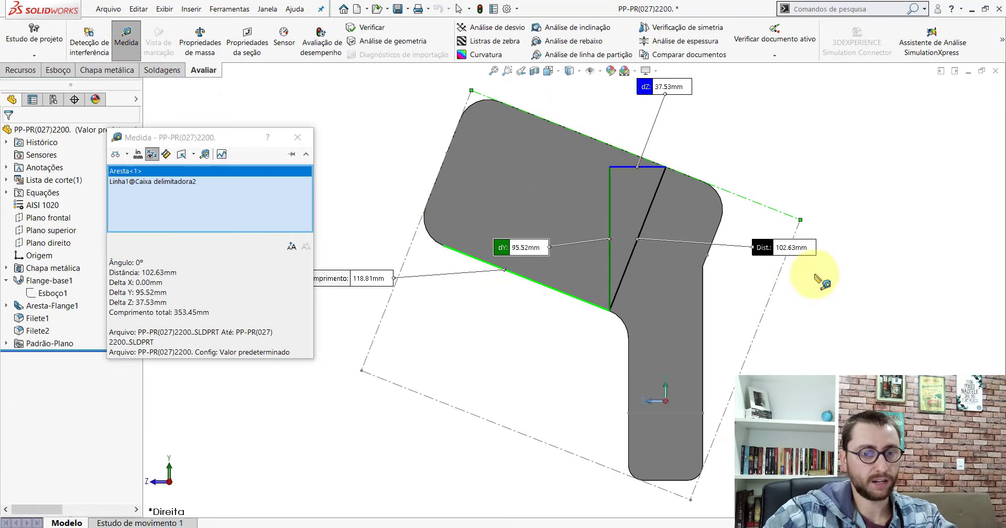
key(Escape)
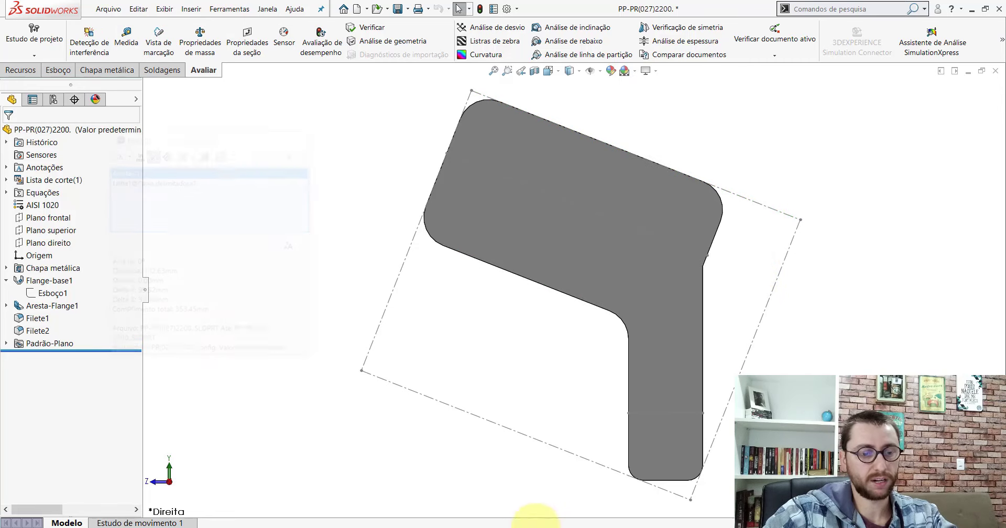
Step: Draw a line down from the top line's left end and dimension it 102.63 mm
click(59, 70)
click(111, 29)
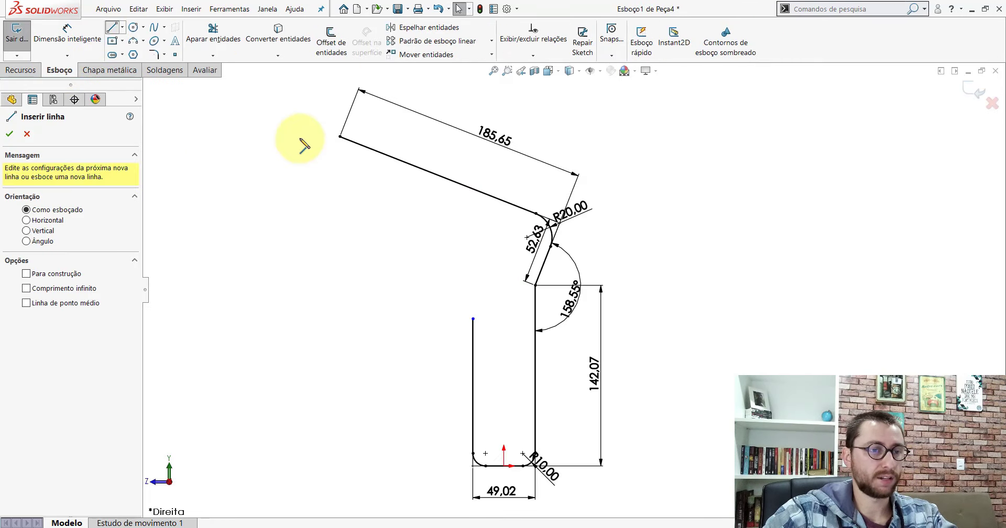
click(340, 138)
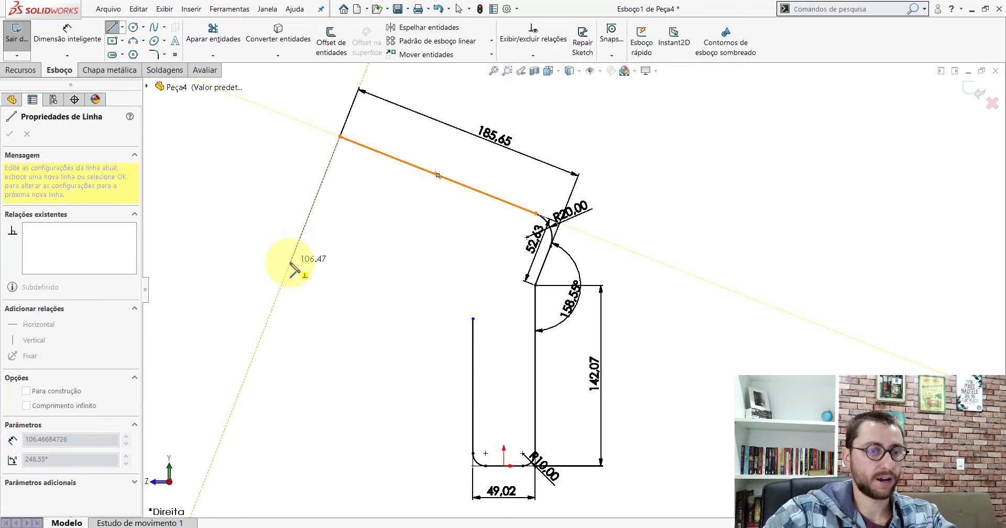
click(292, 263)
key(Escape)
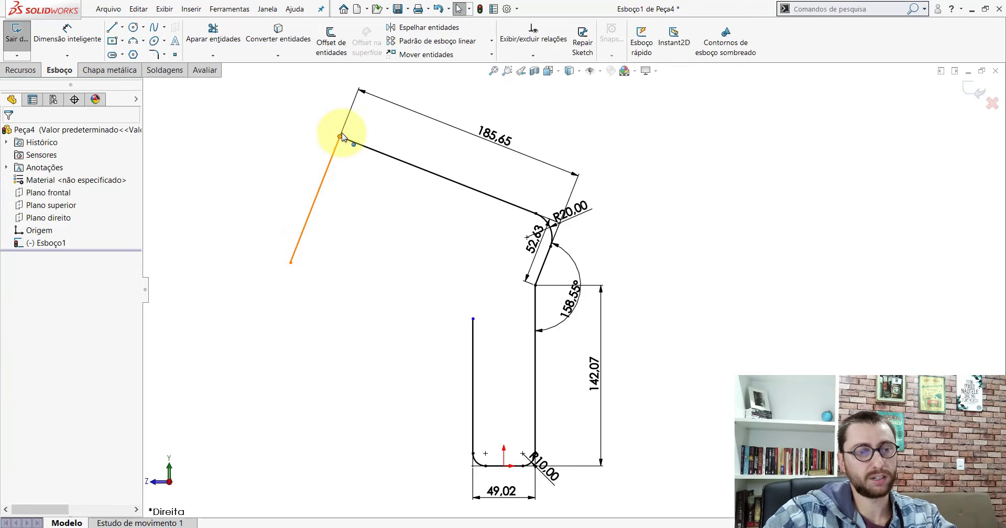
click(70, 38)
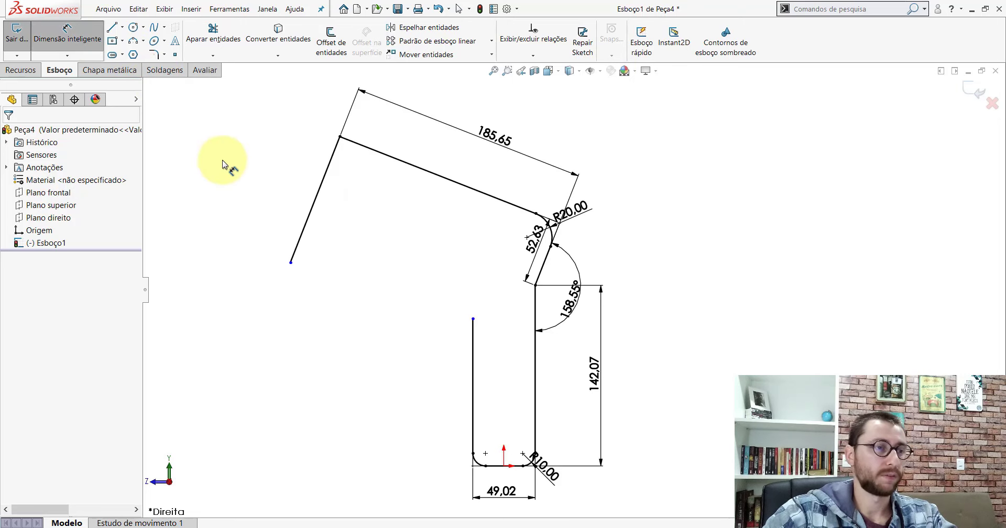
click(335, 155)
click(300, 158)
text(102,)
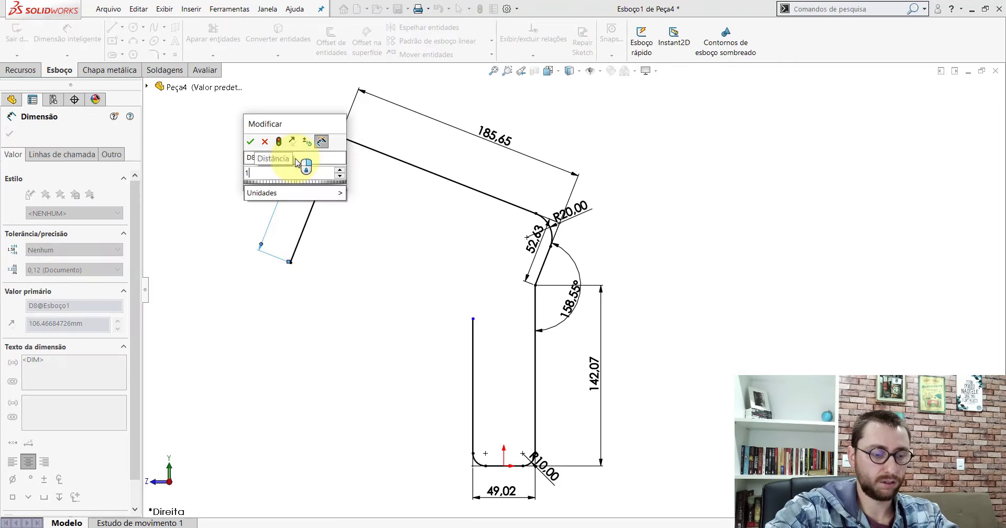
text(63)
key(Return)
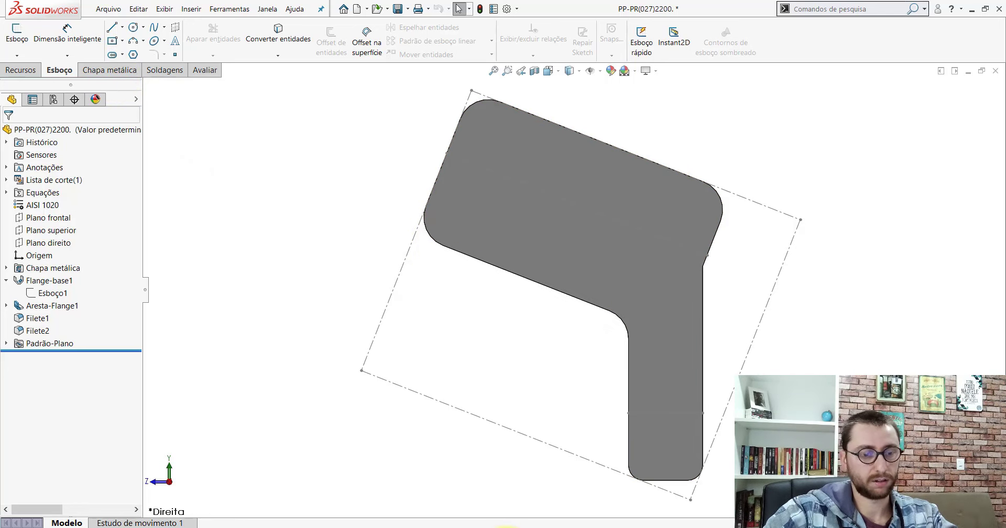
click(606, 489)
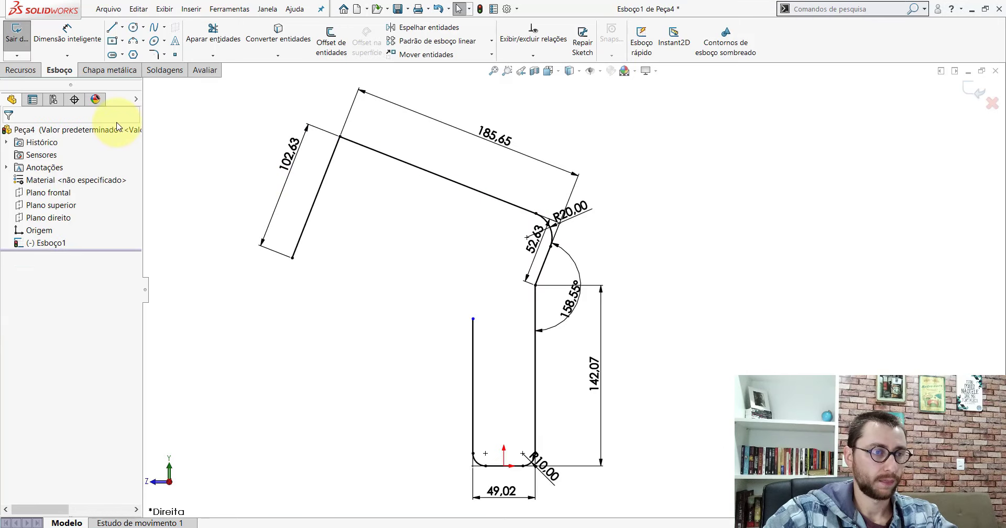
Step: Shorten the left leg and draw a closing line perpendicular to the 102.63 mm line
drag(473, 319, 473, 385)
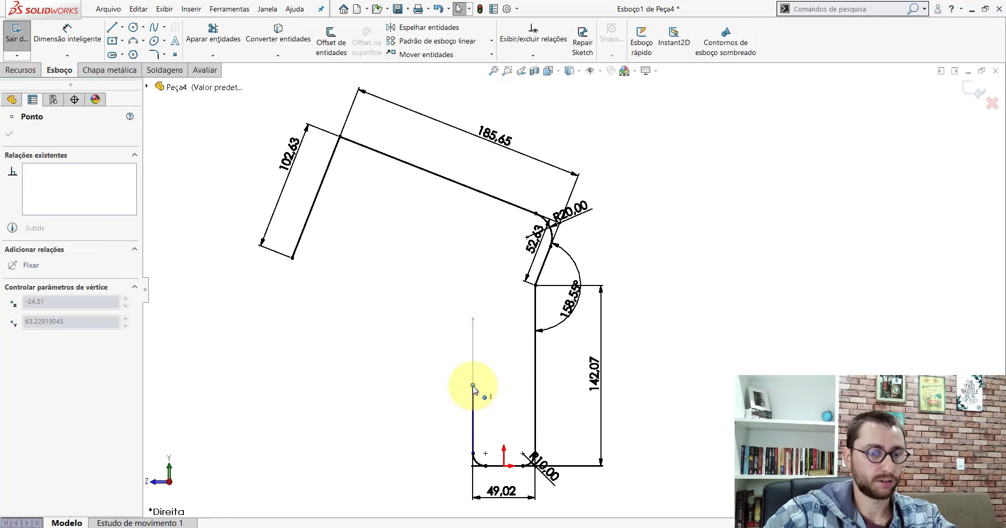
click(112, 27)
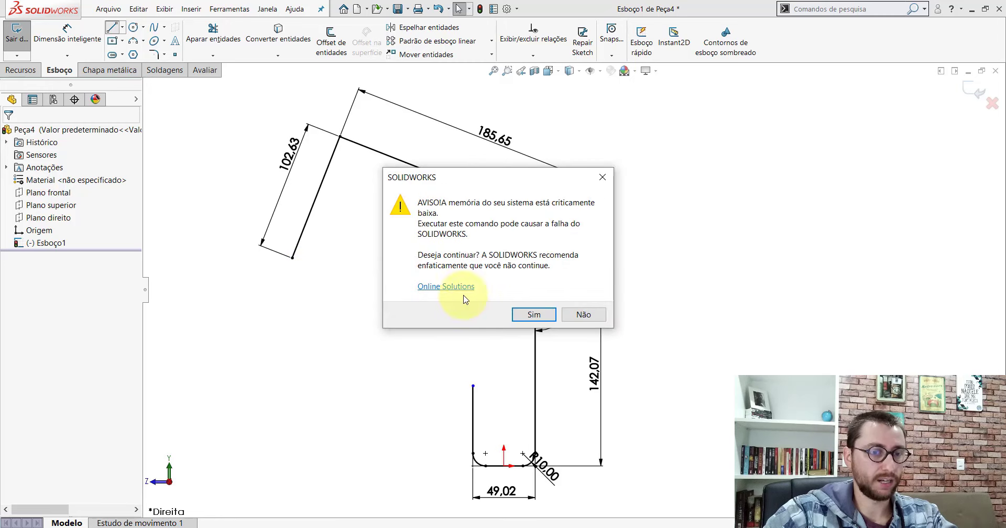
key(Return)
click(292, 258)
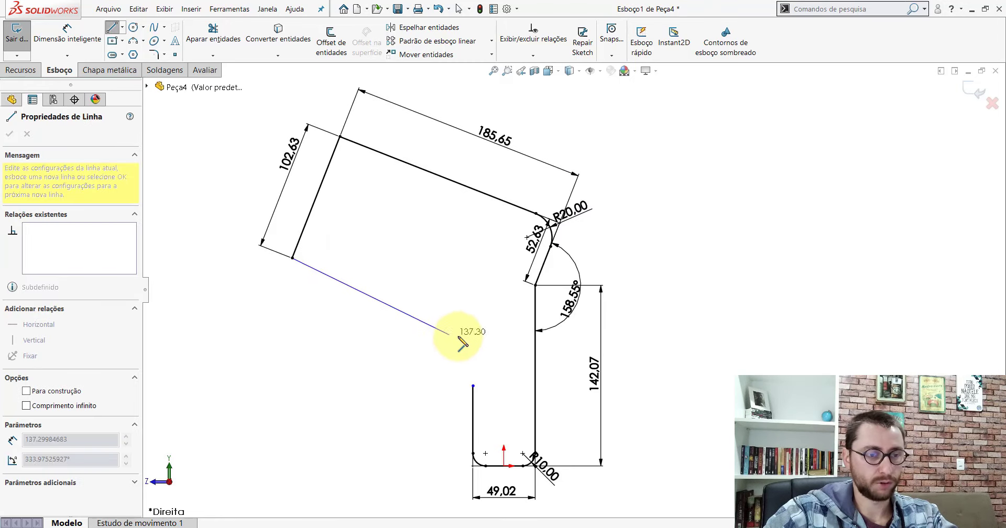
click(473, 327)
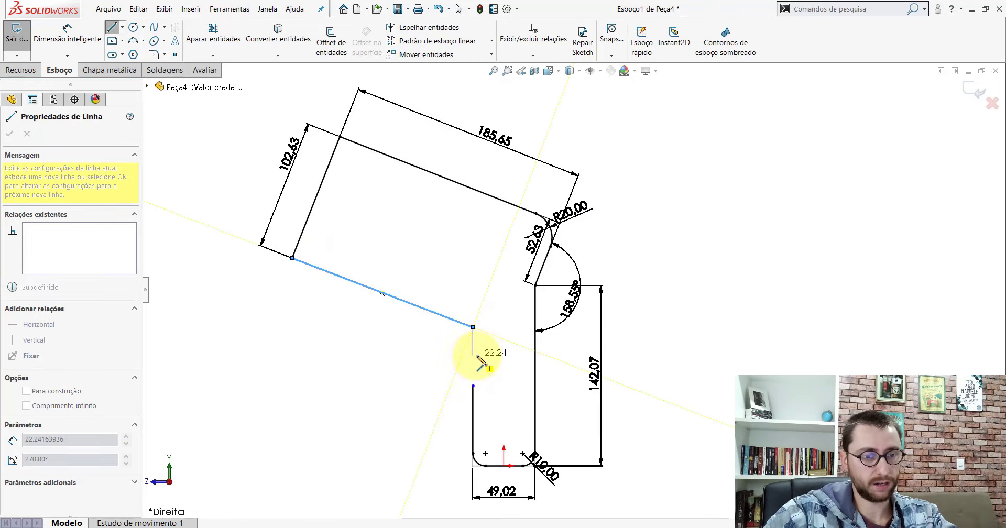
key(Escape)
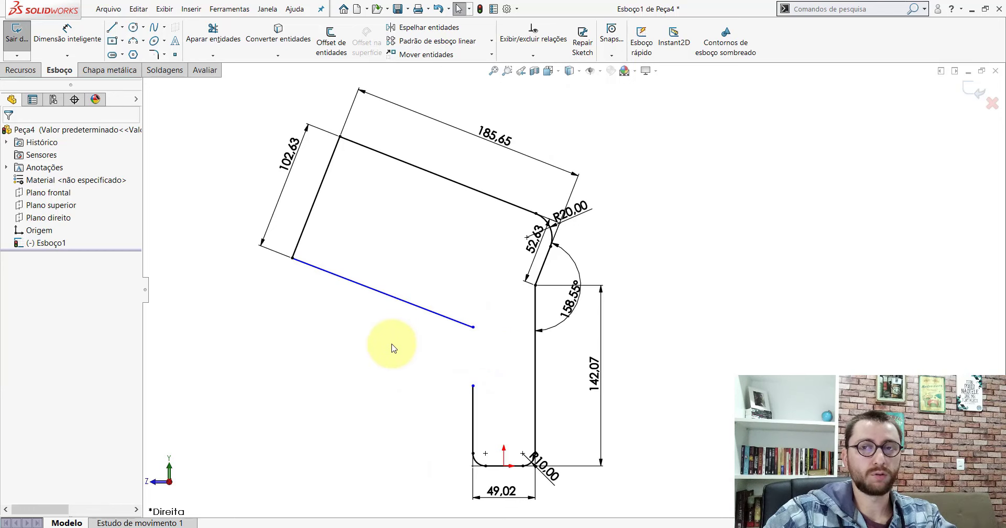
click(316, 271)
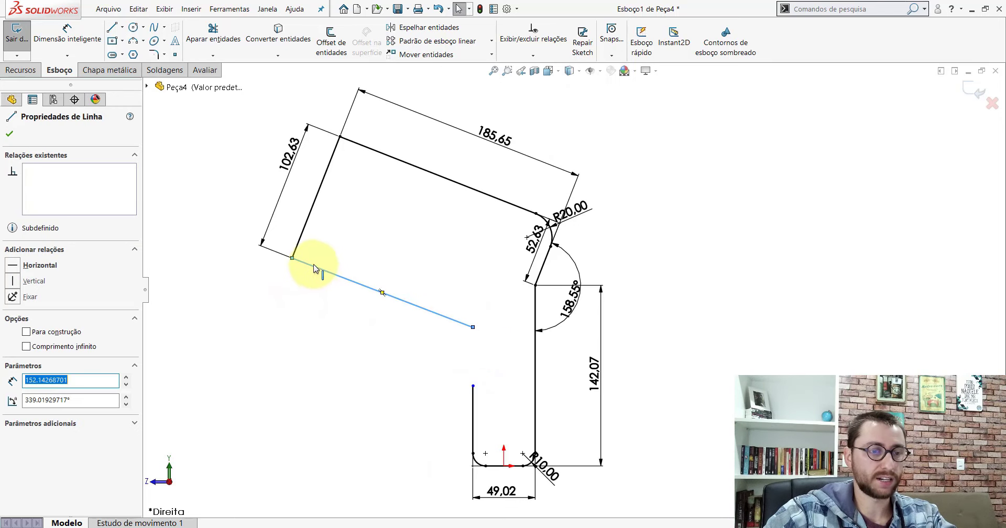
ctrl+click(300, 249)
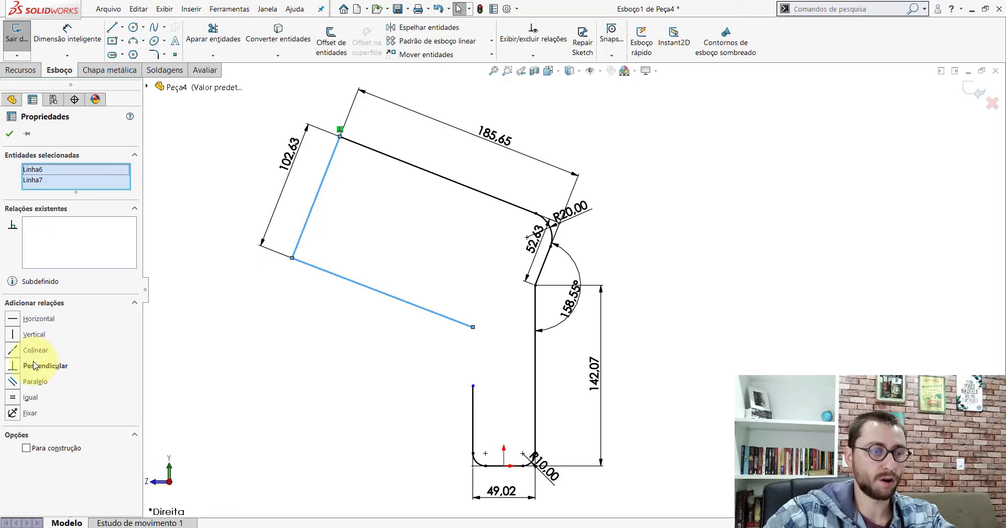
click(15, 367)
click(10, 135)
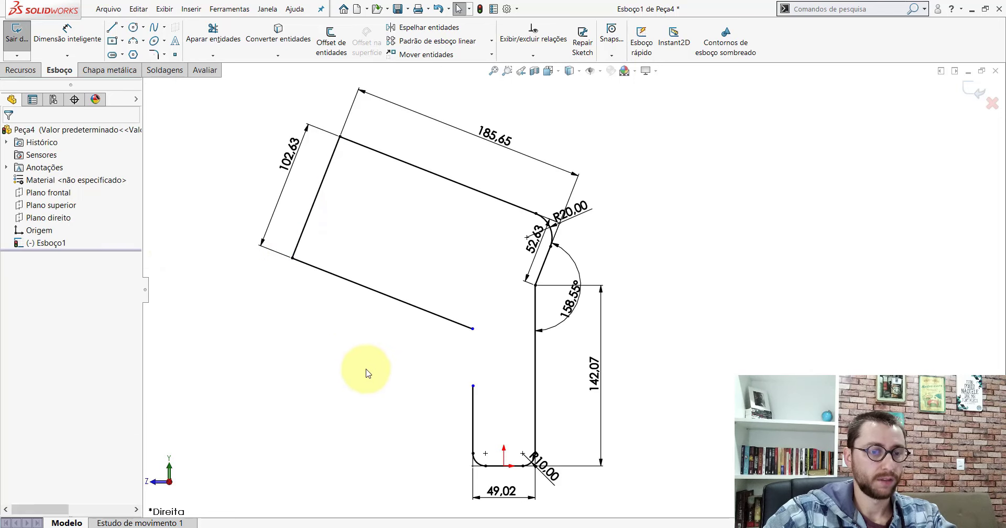
Step: Merge the closing line's end with the left vertical line's top endpoint
click(477, 386)
ctrl+click(473, 329)
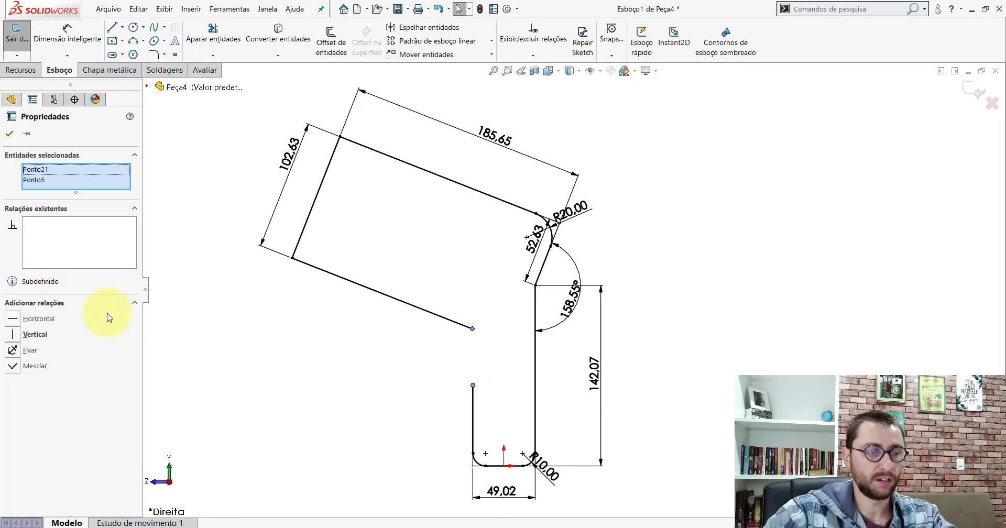
click(12, 365)
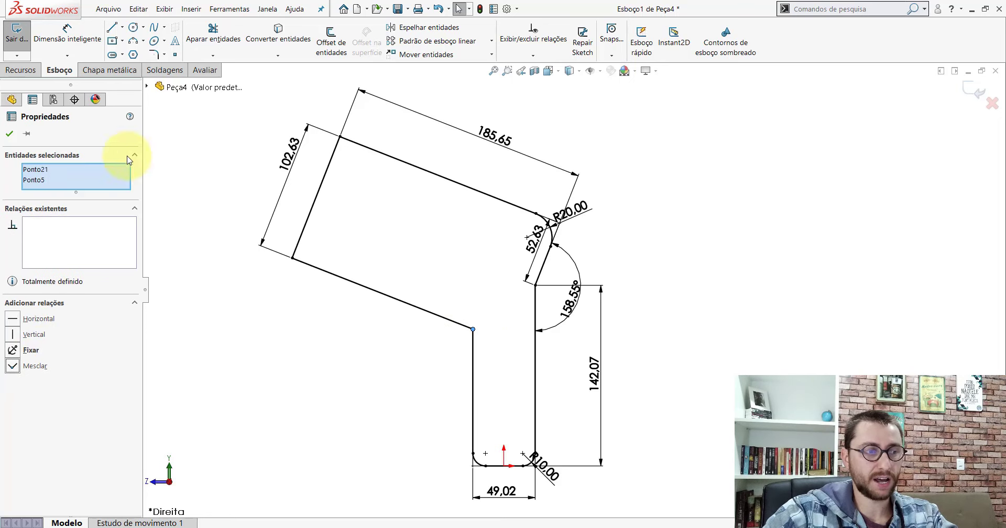
click(9, 135)
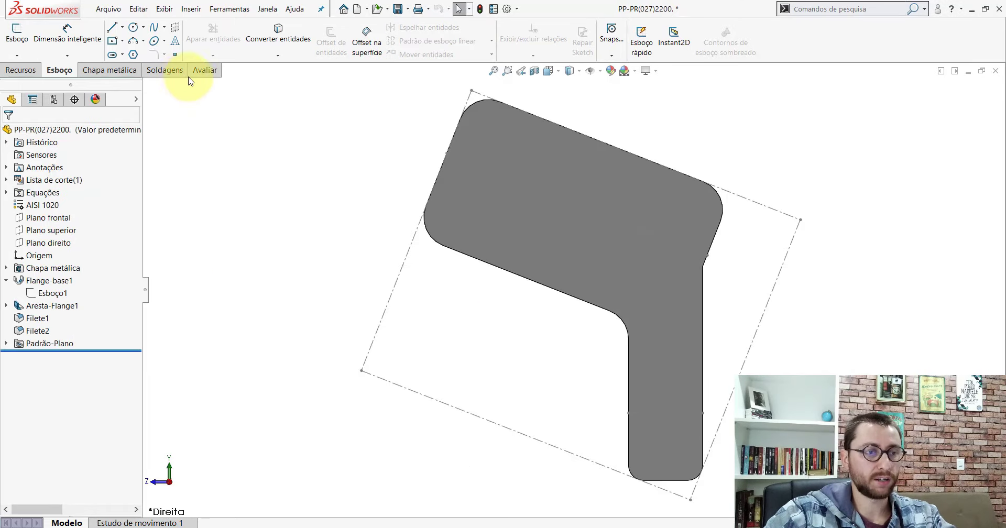
click(203, 70)
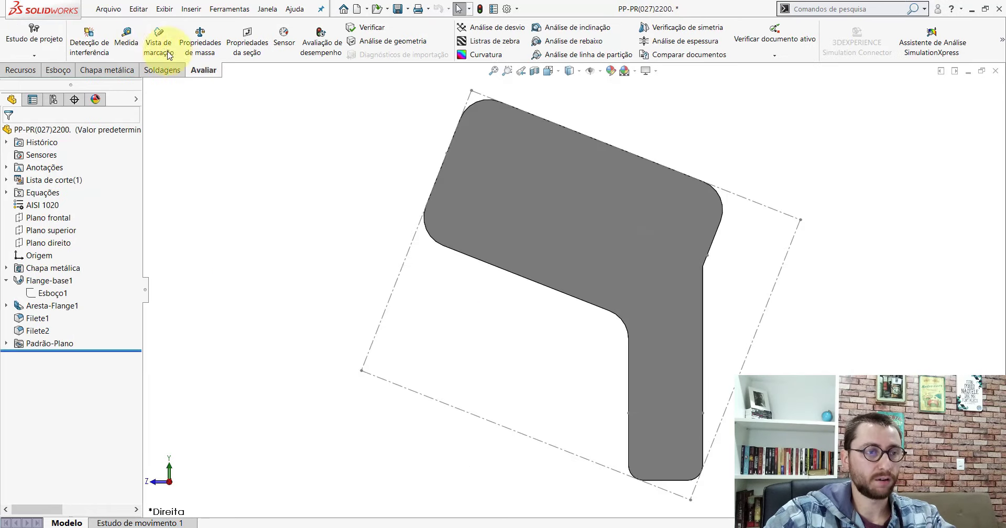
Step: Measure the reference part's inner bend 20 mm radius and its rounded left corner arc
click(134, 40)
click(619, 317)
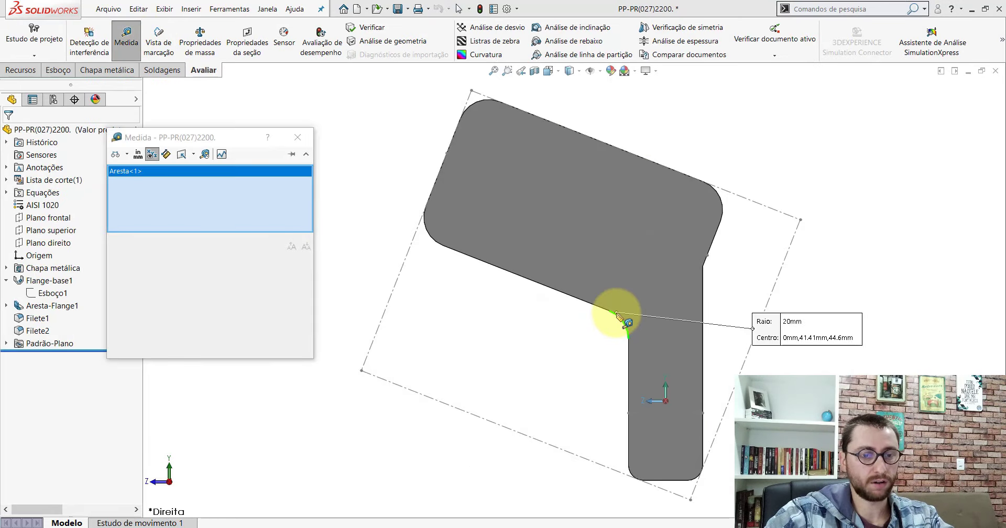
click(570, 337)
click(439, 241)
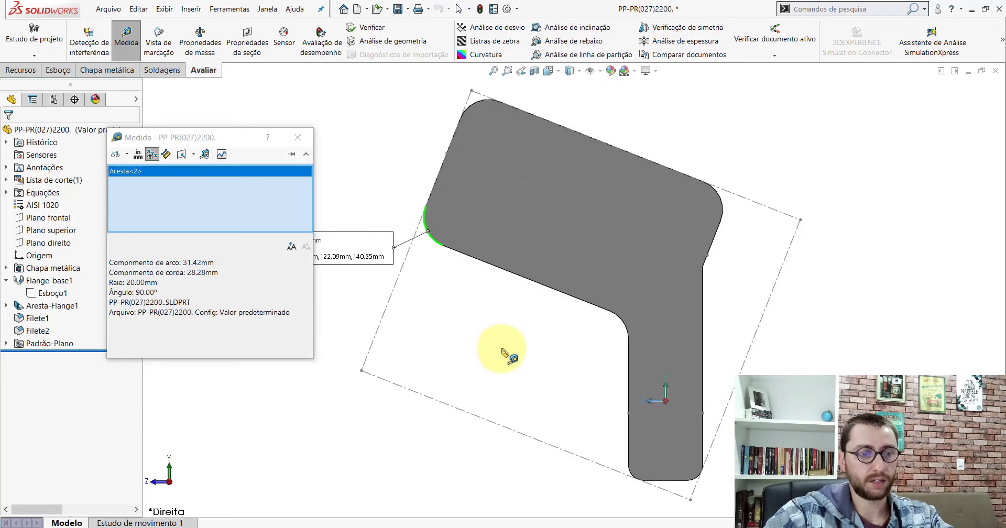
key(z)
click(450, 191)
Step: Check the top corner's coordinates, top edge length and corner arc, then return to Peça4
click(506, 158)
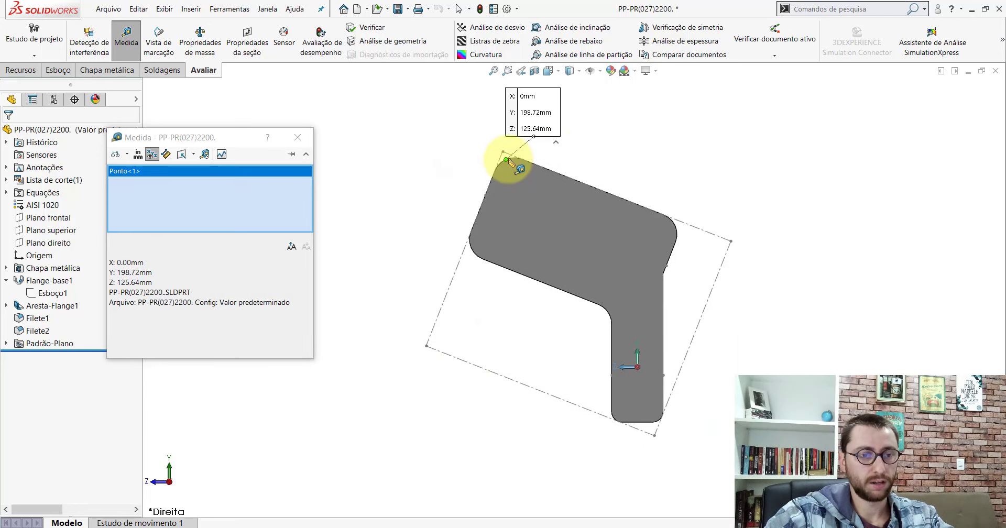
click(512, 157)
click(514, 158)
click(514, 162)
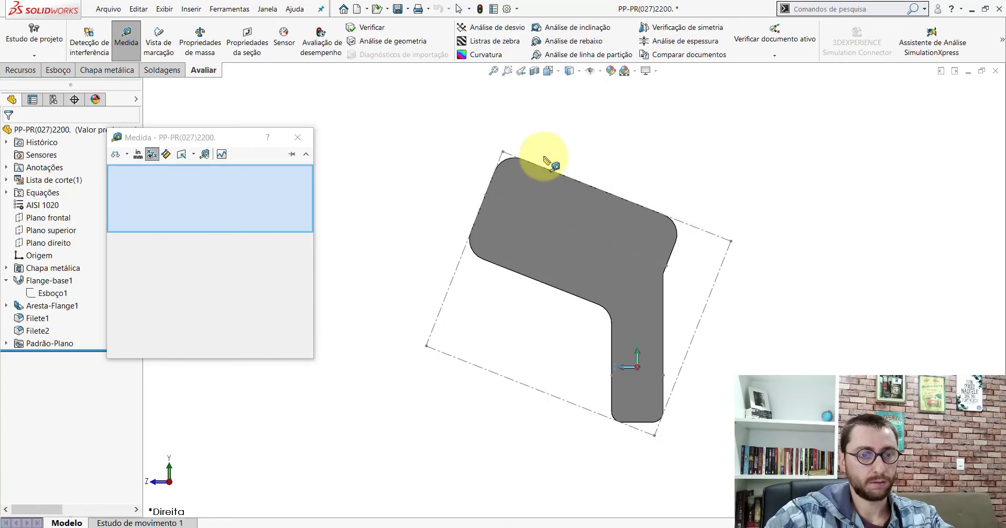
scroll(504, 178, down, 3)
click(487, 194)
key(z)
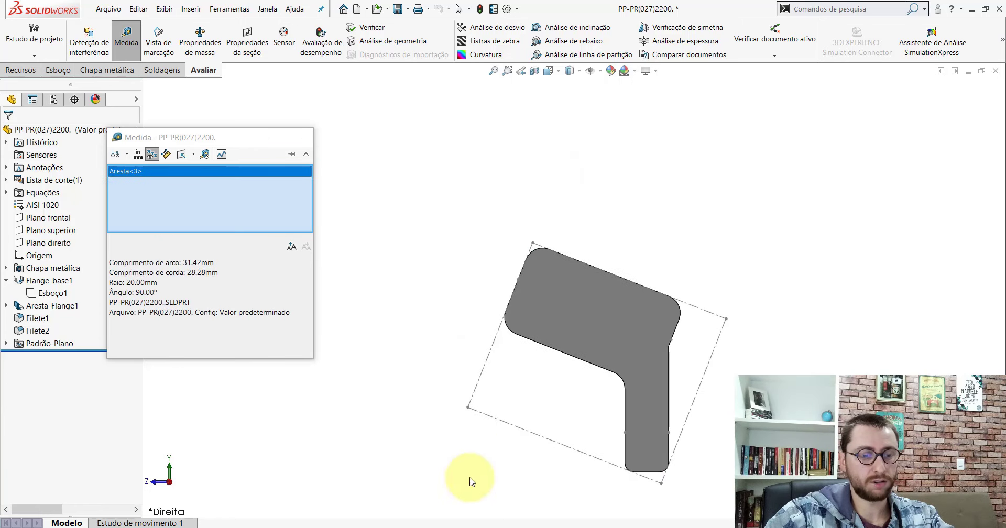
key(Escape)
key(ctrl+Tab)
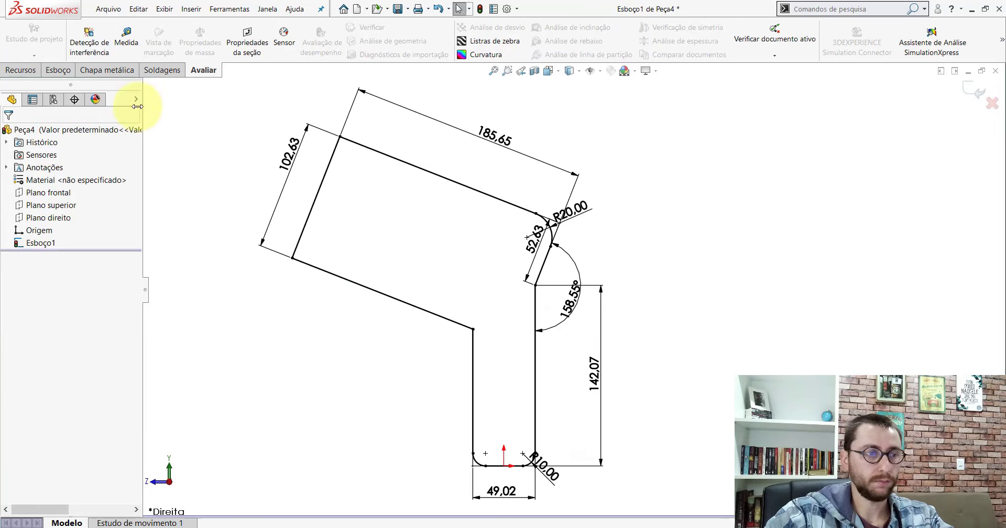
Step: Fillet the top-left, bottom-left and inner elbow corners of Esboço1 at 20 mm
click(59, 70)
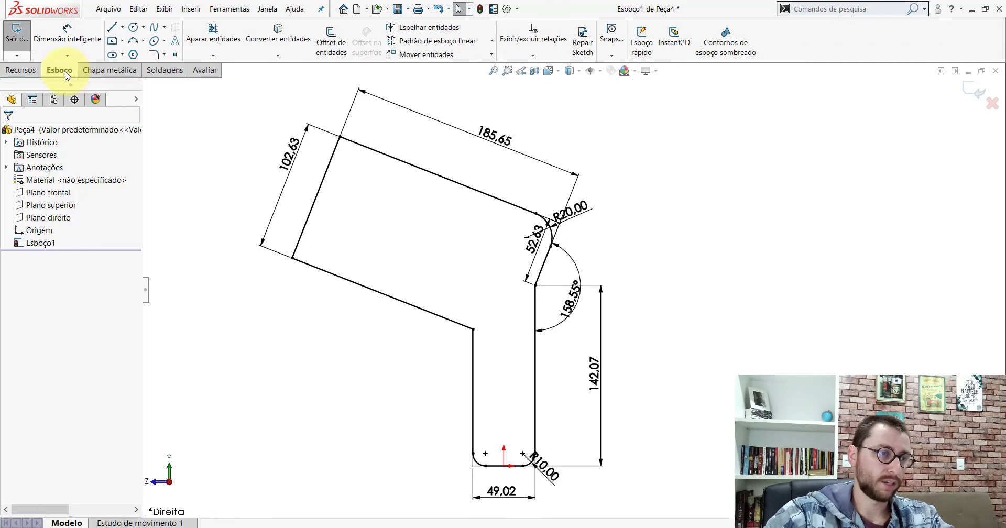
click(153, 54)
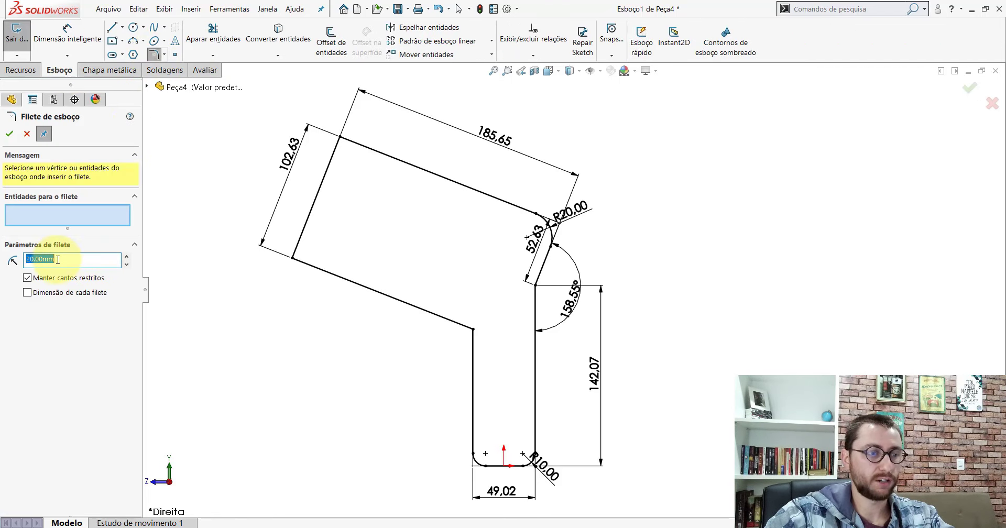
click(340, 138)
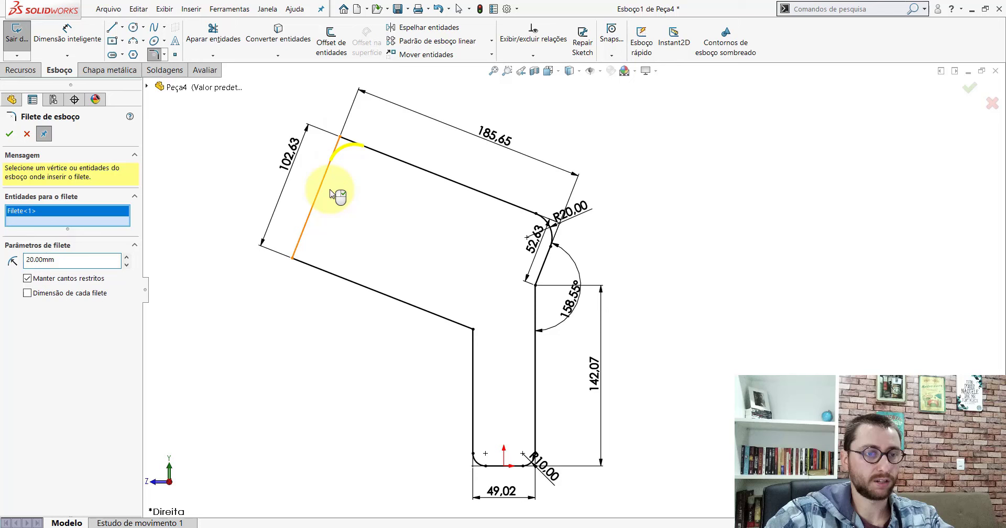
click(295, 259)
click(474, 330)
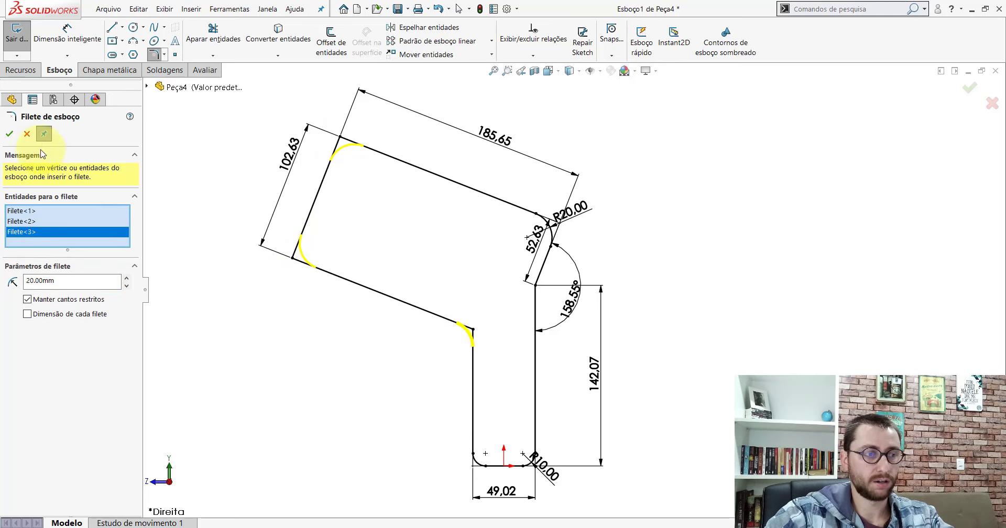
click(9, 135)
click(9, 134)
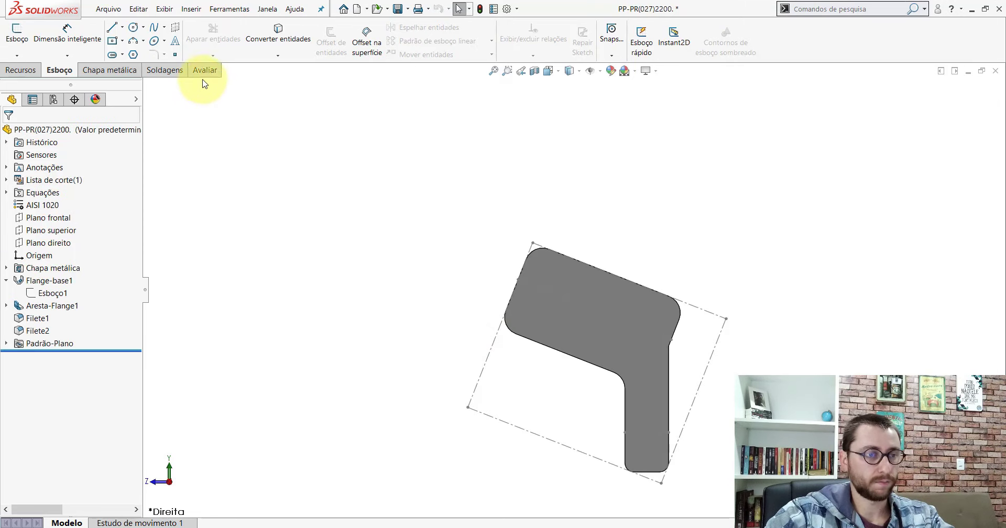
click(204, 70)
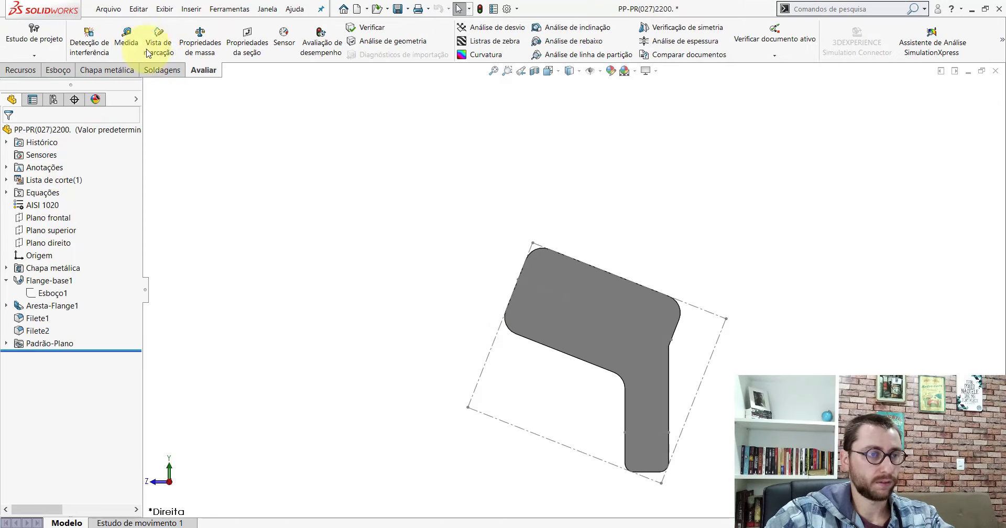
click(120, 47)
scroll(629, 398, up, 2)
scroll(550, 303, down, 3)
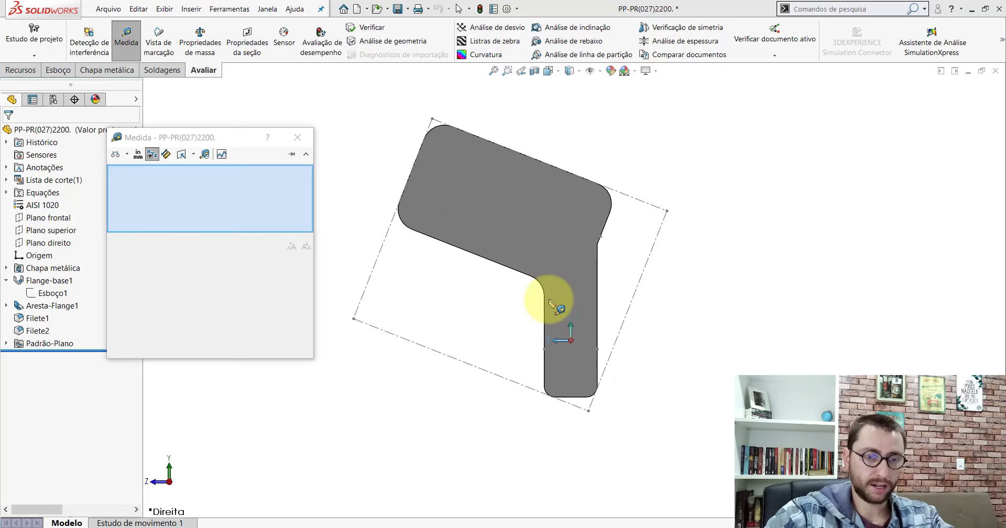
click(544, 297)
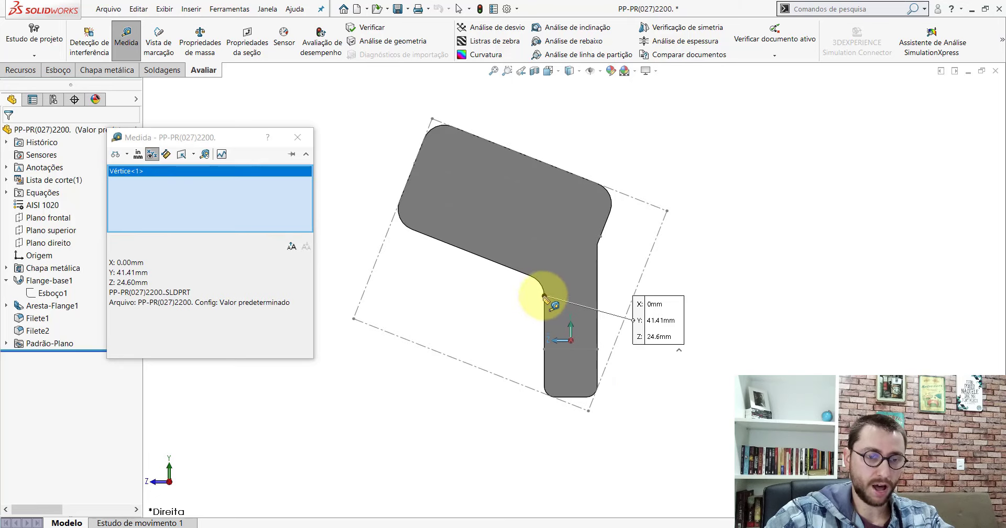
click(570, 397)
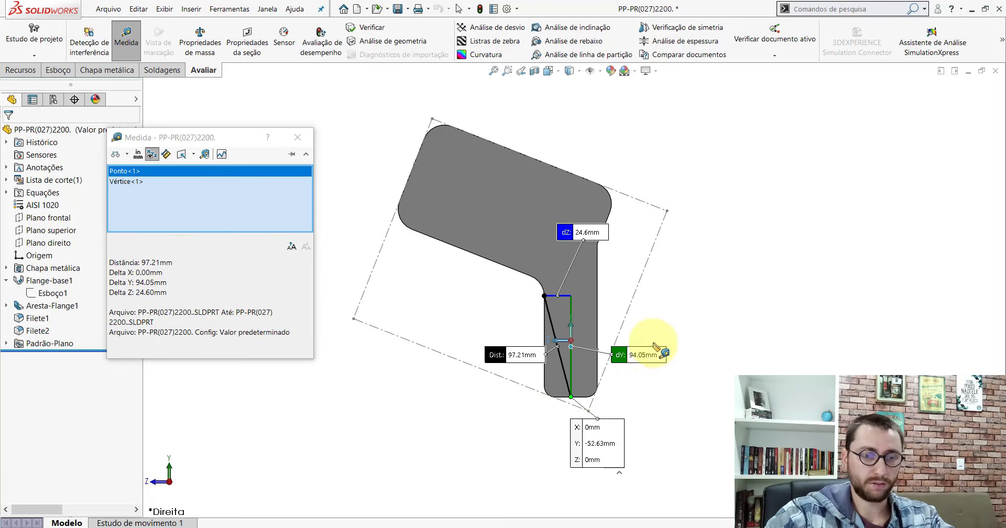
key(Escape)
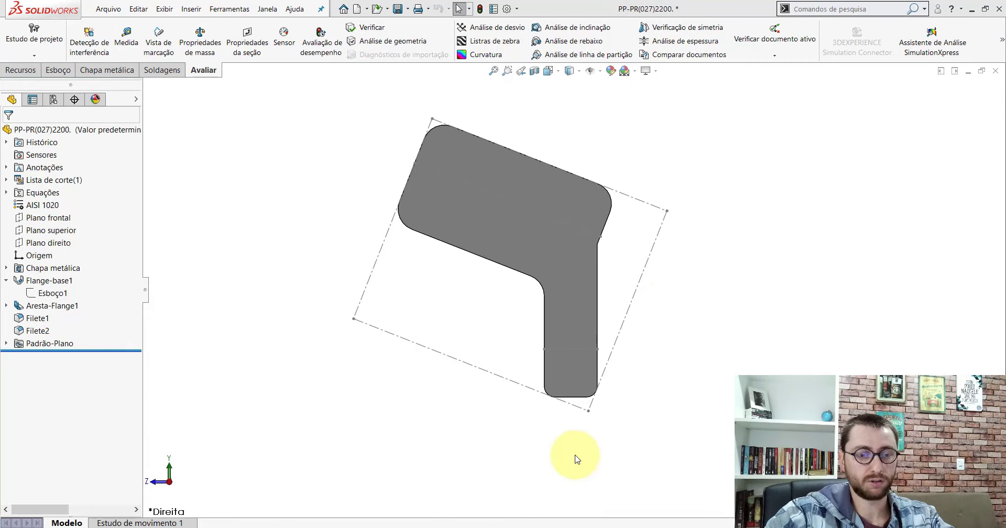
key(ctrl+Tab)
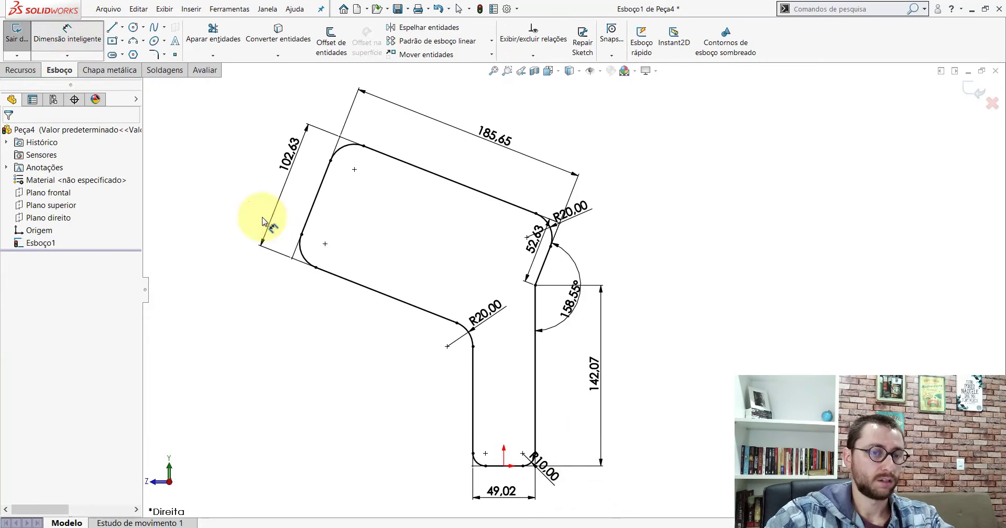
click(473, 346)
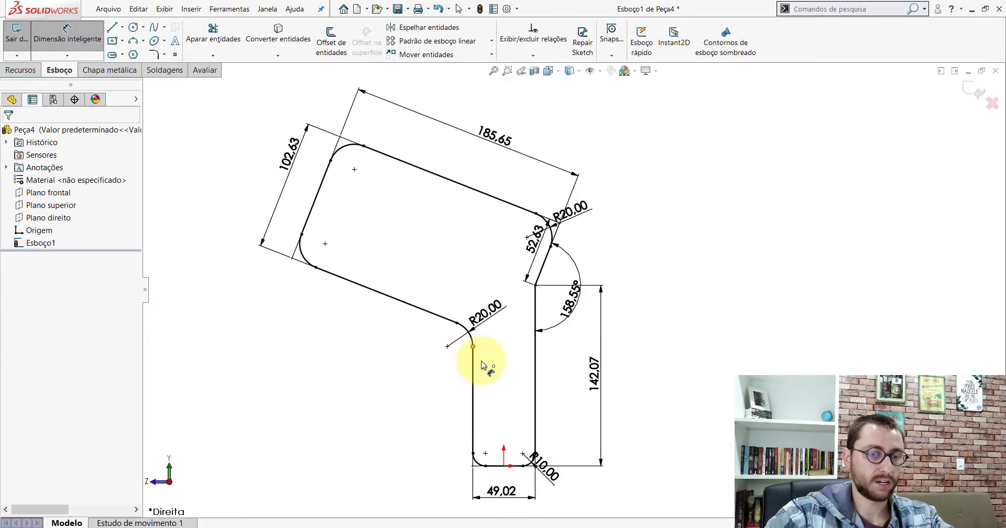
click(518, 468)
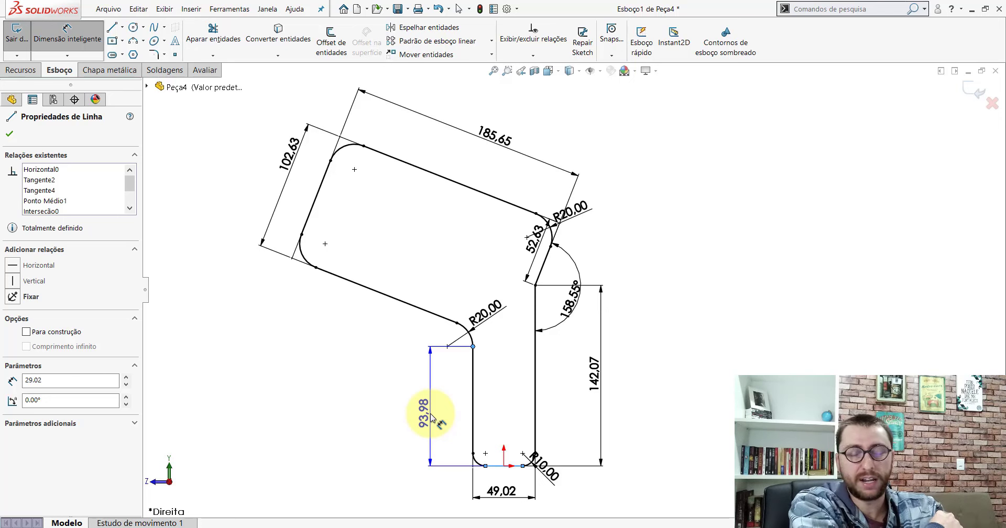
key(Escape)
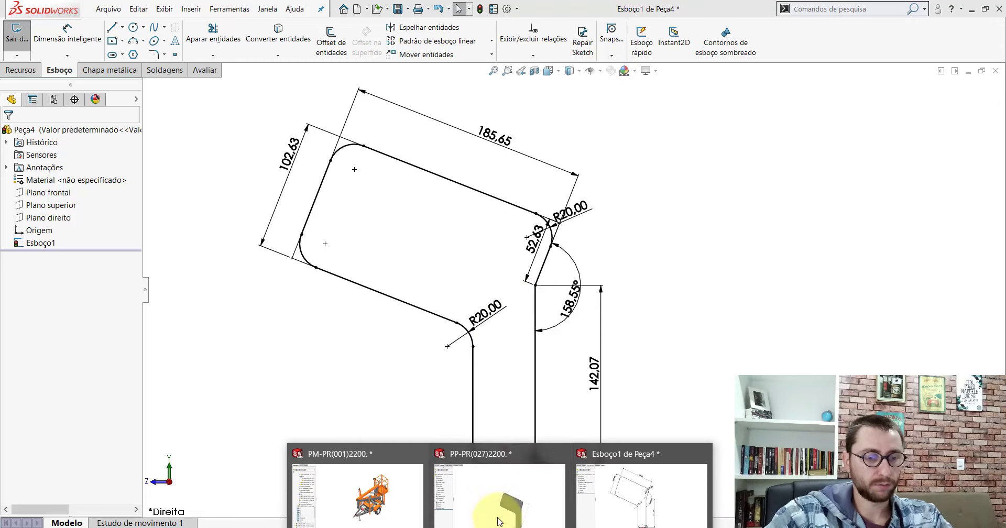
click(498, 490)
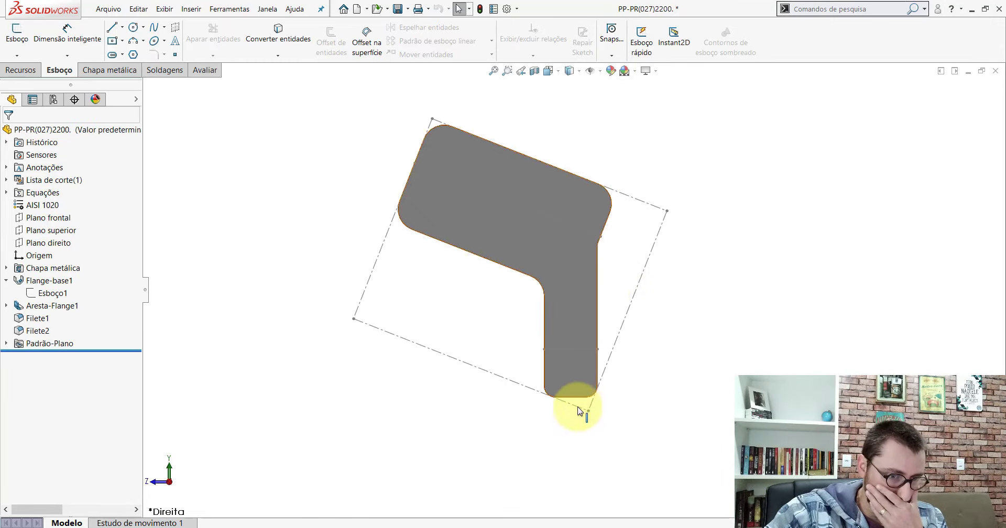
click(205, 72)
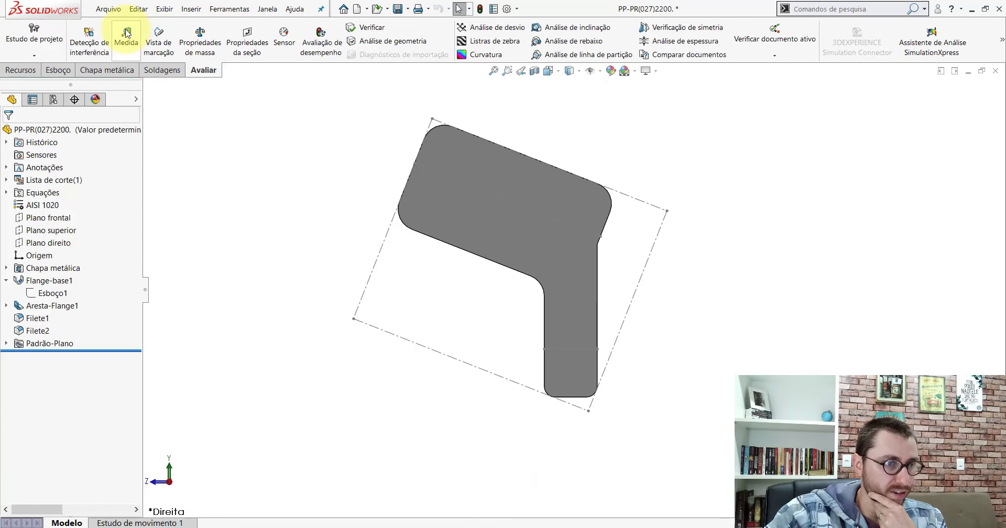
click(127, 38)
click(536, 215)
middle_drag(599, 254, 430, 159)
click(526, 172)
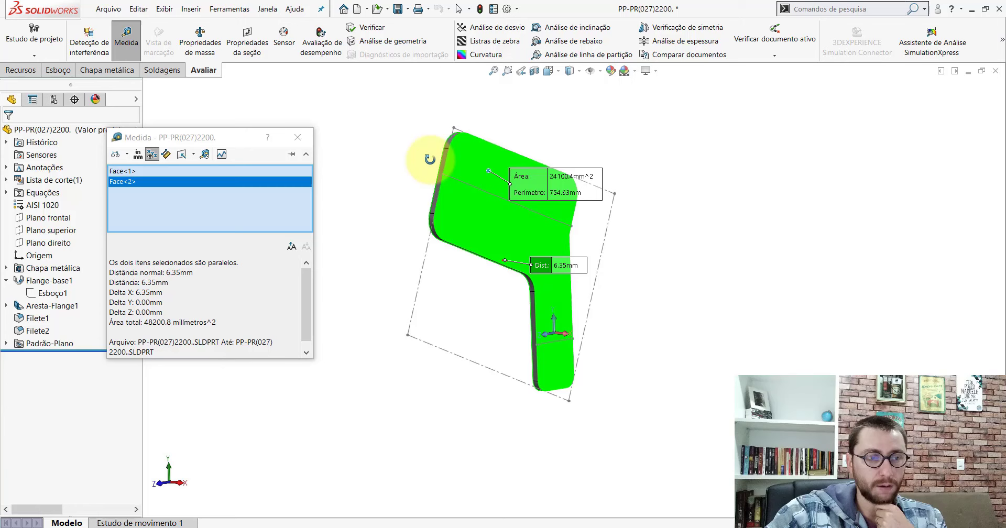
click(298, 137)
click(433, 442)
click(617, 521)
Step: Turn the Peça4 sketch into a 6.35 mm sheet-metal base flange
click(616, 520)
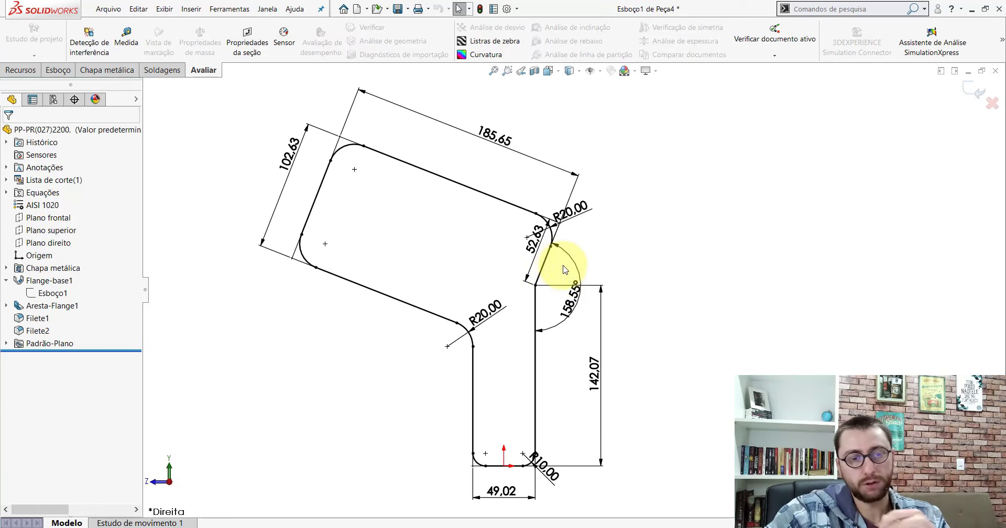
click(85, 71)
click(33, 36)
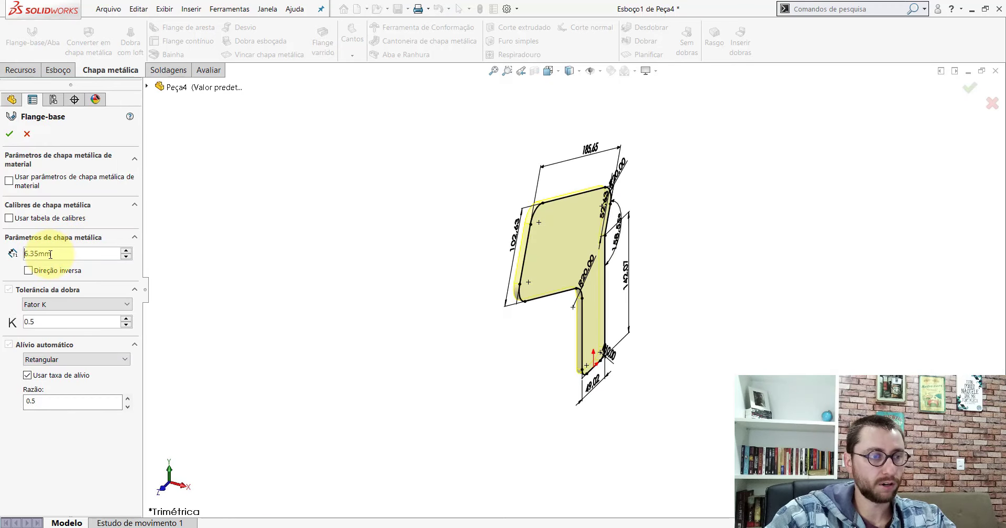
click(9, 138)
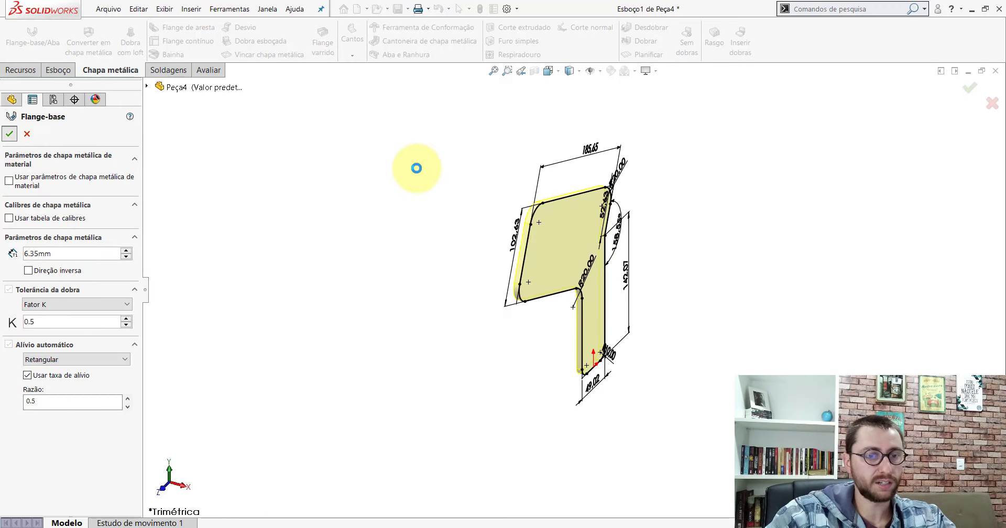
Step: Show Peça4 in isometric view and assign AISI 1020 as its material
click(548, 71)
click(608, 103)
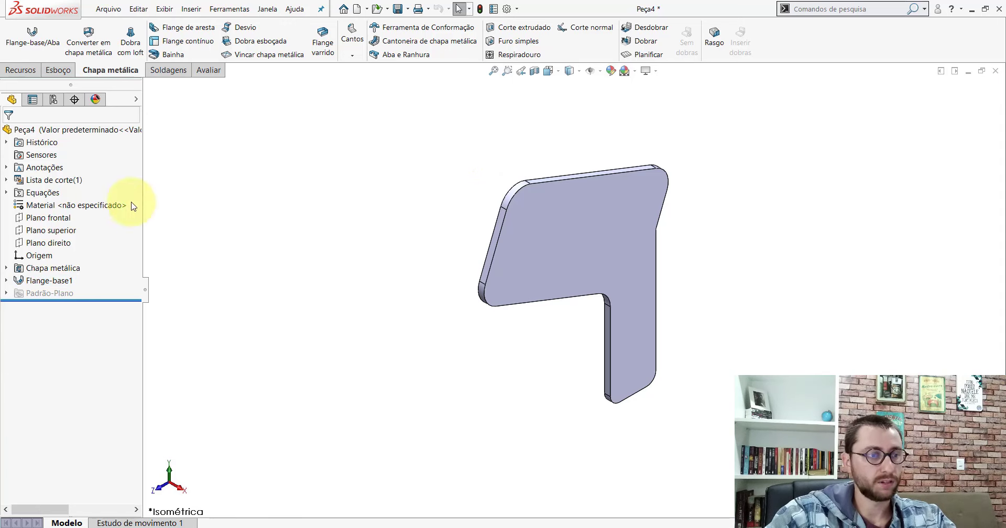
right_click(72, 207)
click(117, 253)
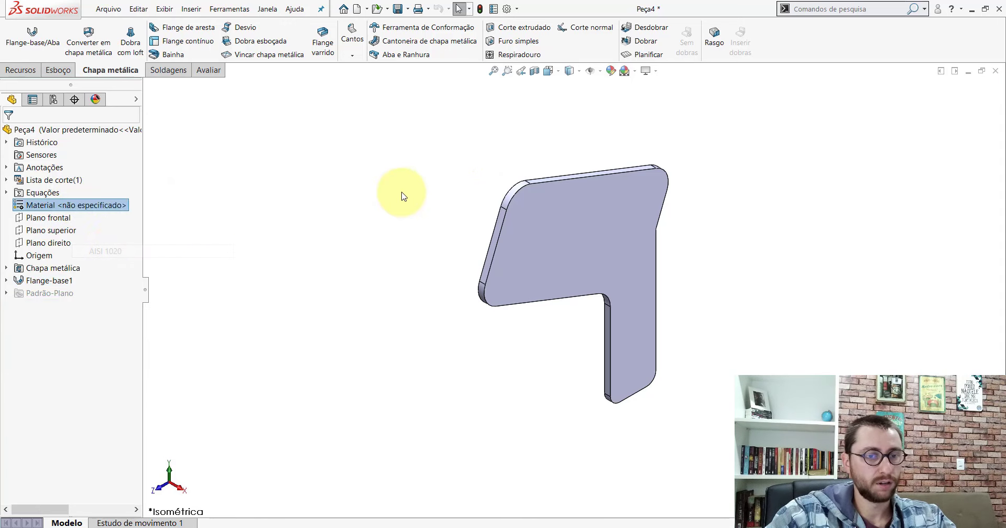
click(668, 314)
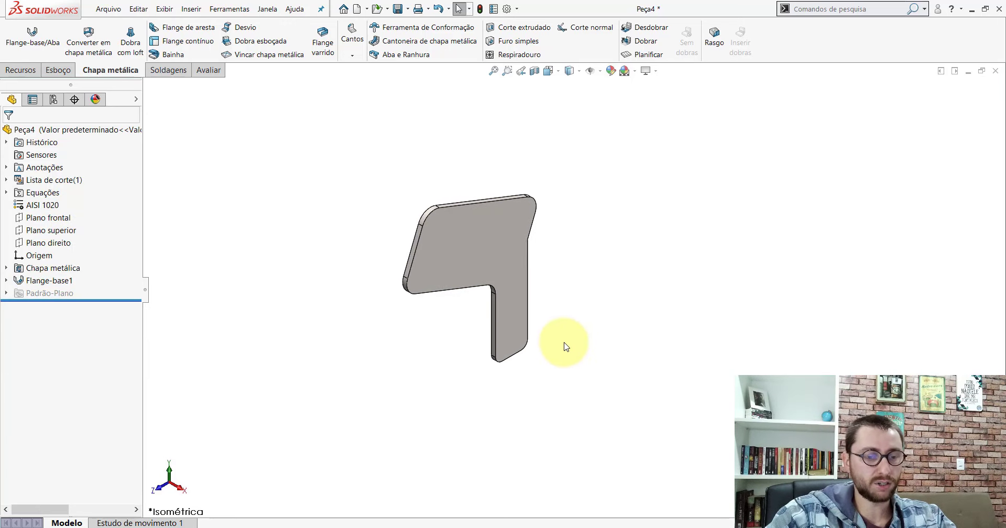
Step: Bring up PP-PR(027)2200 and orient the view onto its flat blank
click(474, 487)
mouse_move(510, 286)
middle_down()
mouse_move(555, 209)
mouse_move(523, 197)
middle_up()
scroll(545, 209, up, 5)
Step: Measure the upper bend line's length and its 44.64 mm offset from the blank's edge
scroll(523, 221, down, 3)
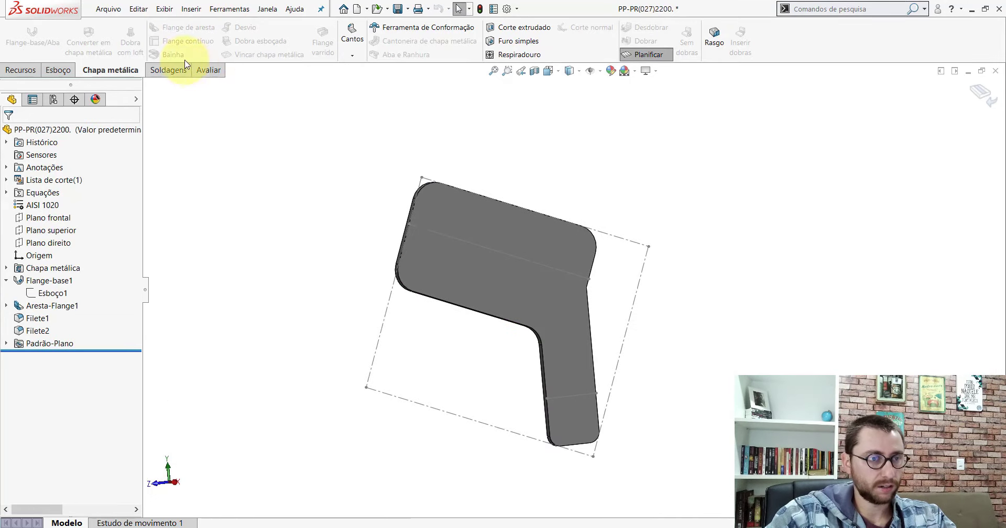
click(212, 72)
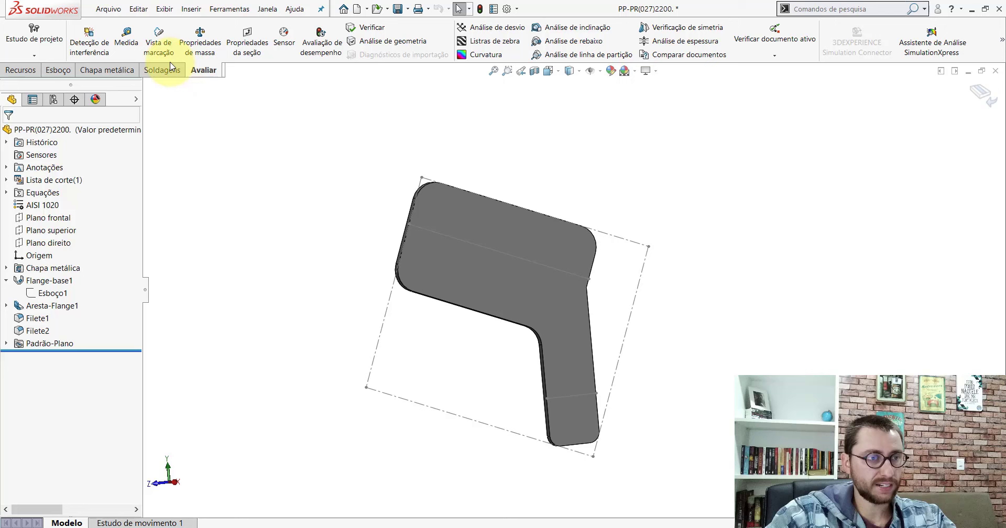
click(126, 44)
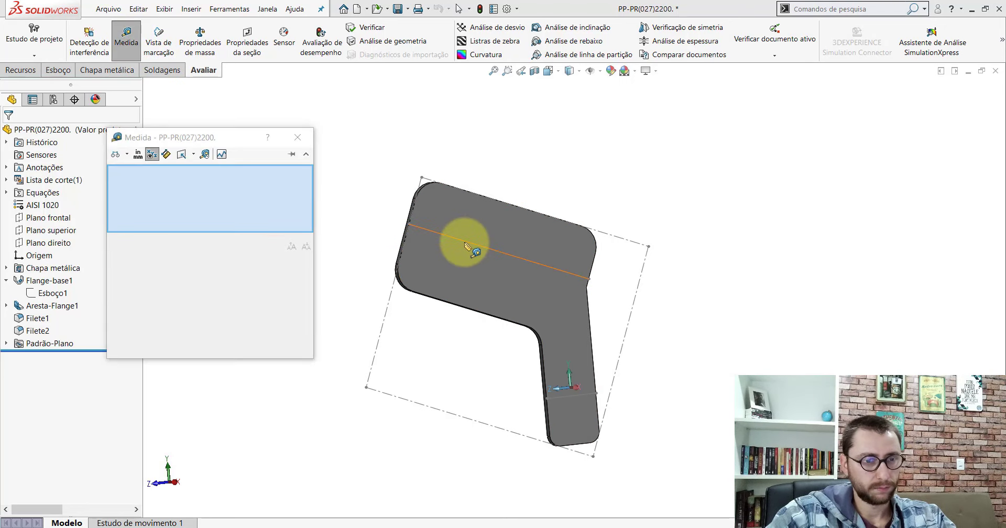
click(465, 245)
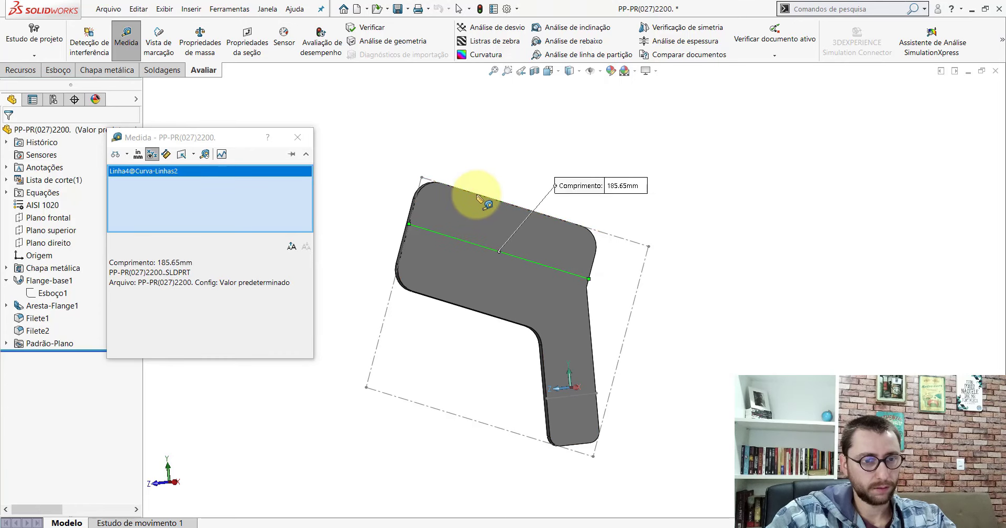
click(478, 195)
mouse_move(545, 225)
middle_down()
mouse_move(489, 209)
mouse_move(539, 231)
mouse_move(526, 236)
middle_up()
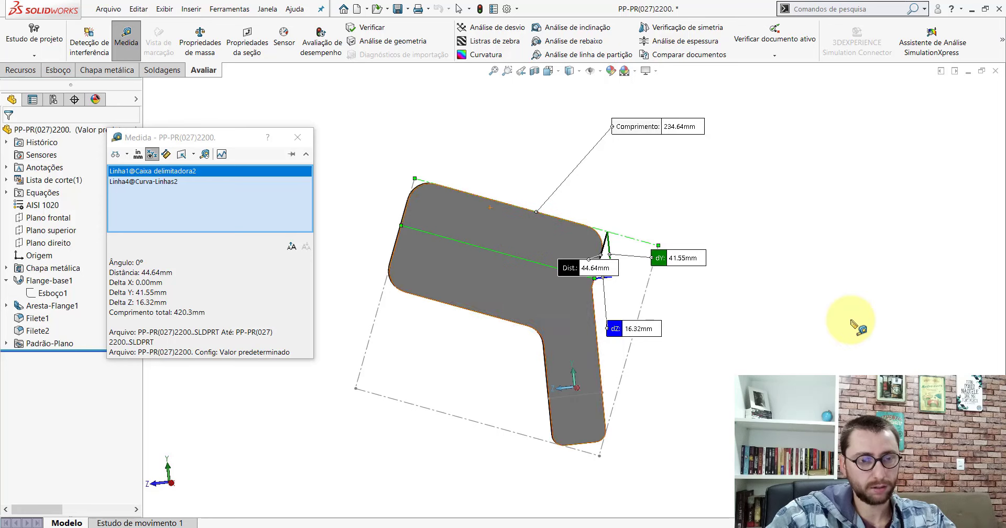
Step: Measure the lower bend line's 44.64 mm distance from the blank's end
click(802, 322)
click(583, 444)
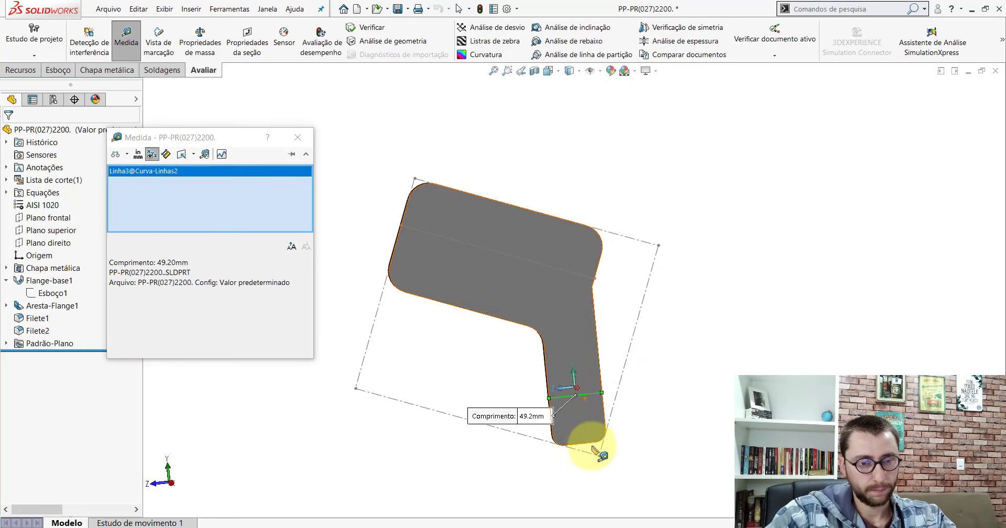
click(594, 438)
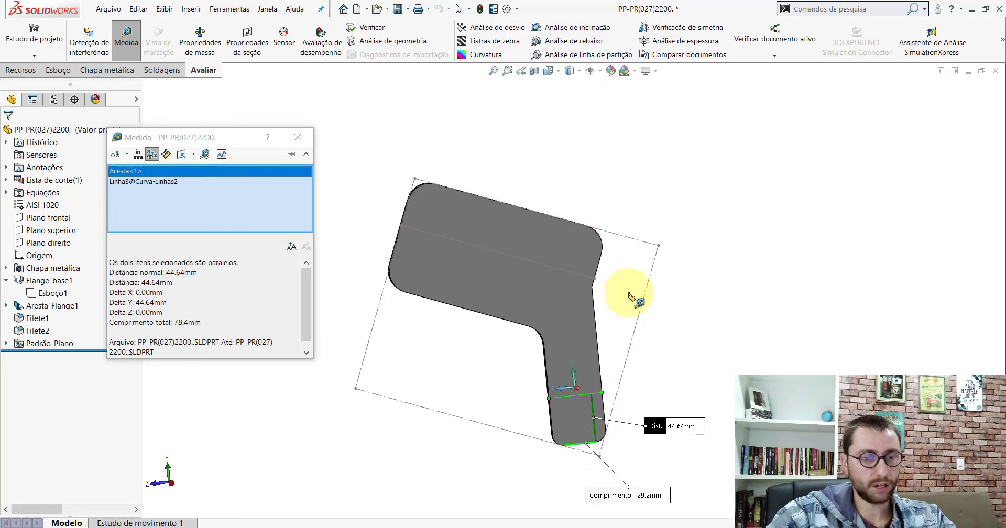
key(Escape)
Step: Back in Peça4, start a sketch on the flat face and draw a line across the upper arm
key(ctrl+Tab)
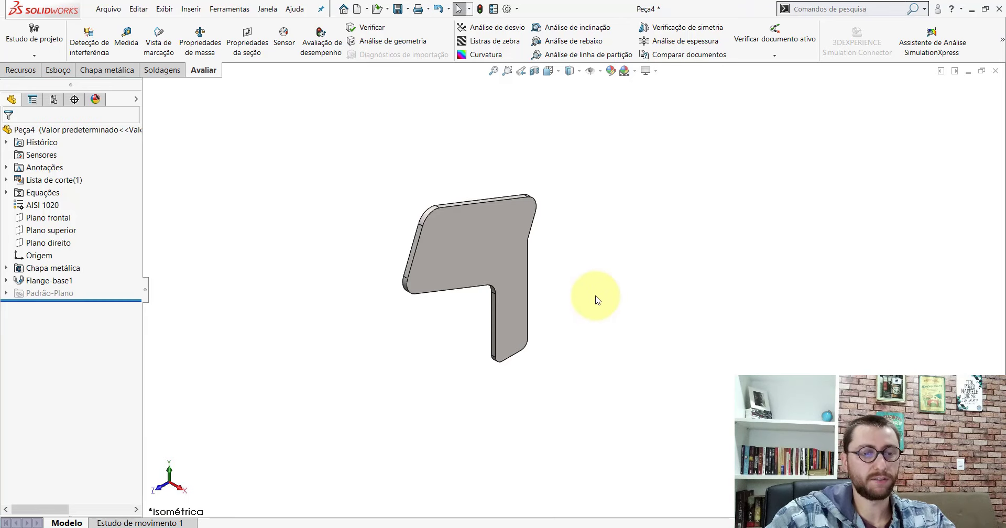
click(496, 243)
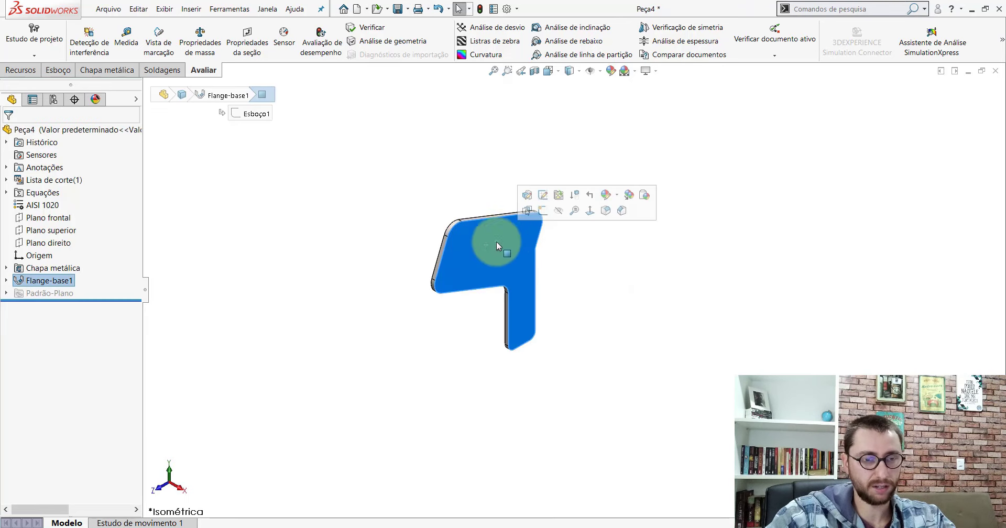
click(543, 211)
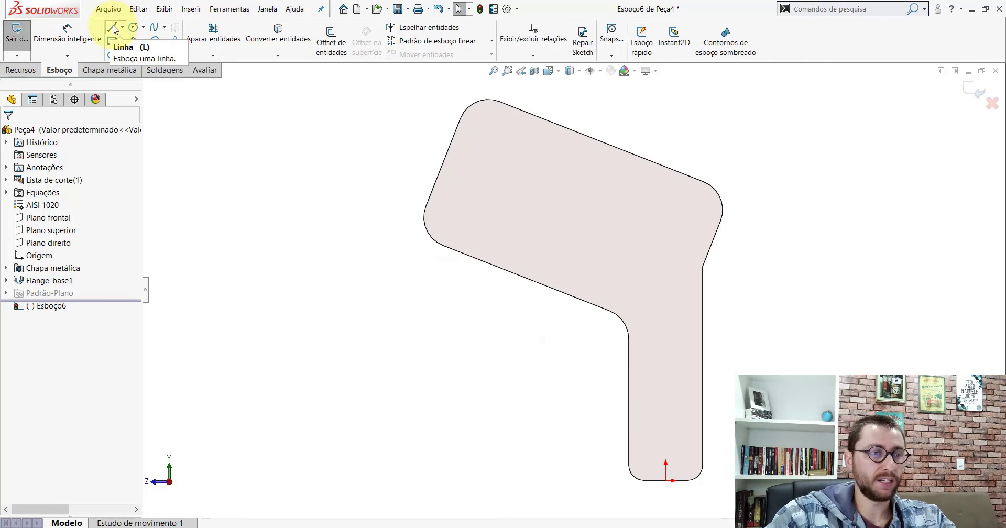
key(l)
scroll(720, 262, down, 1)
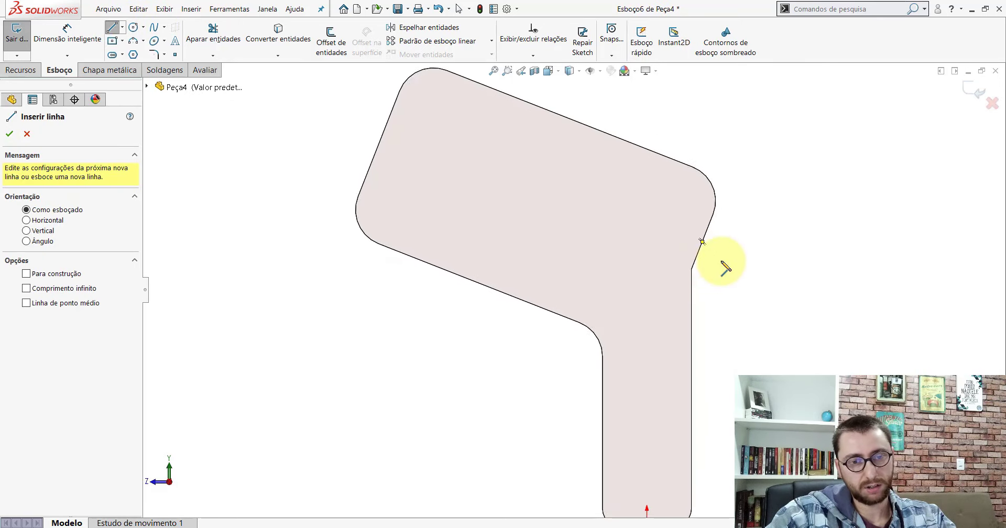
scroll(682, 267, down, 4)
click(655, 269)
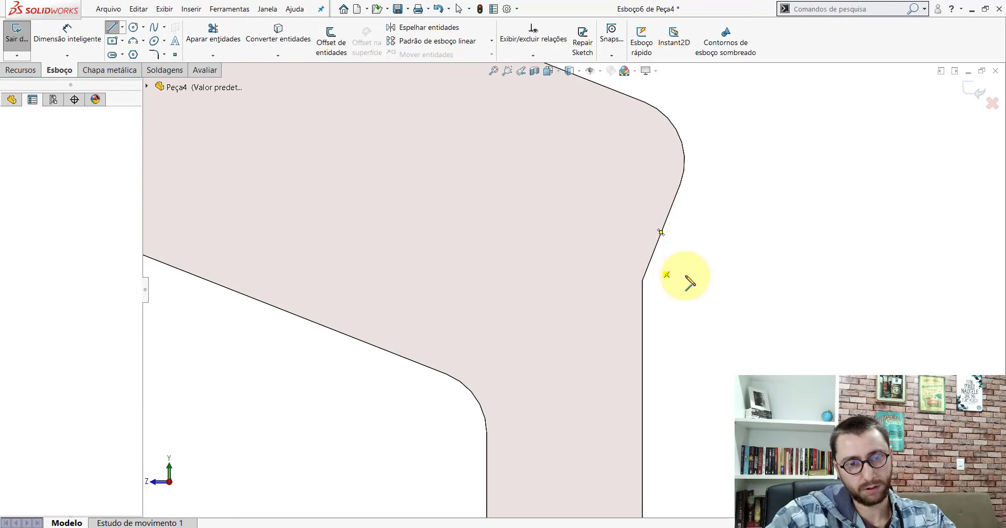
scroll(577, 262, up, 5)
scroll(474, 224, down, 3)
scroll(375, 214, down, 2)
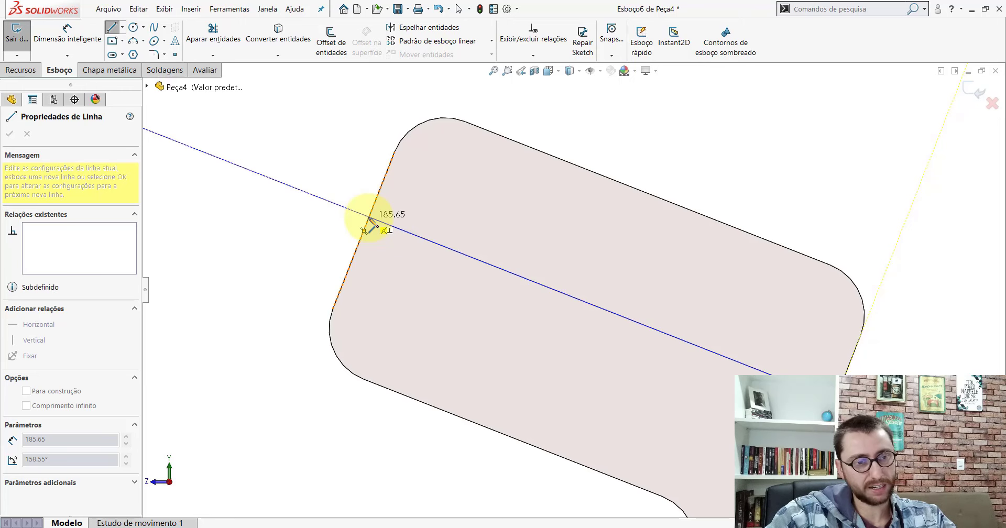
click(369, 217)
key(Escape)
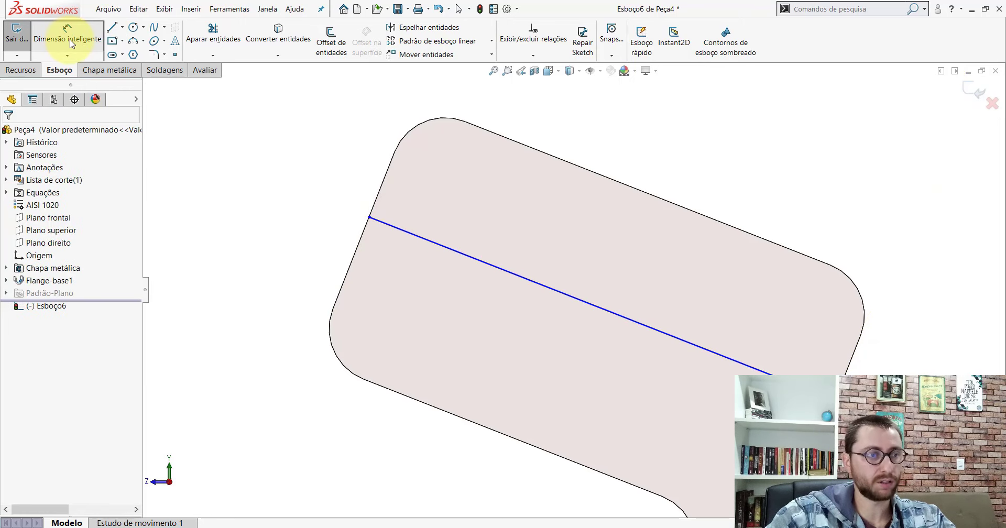
Step: Dimension the new line 44.64 mm from the upper arm's top edge
scroll(624, 273, up, 3)
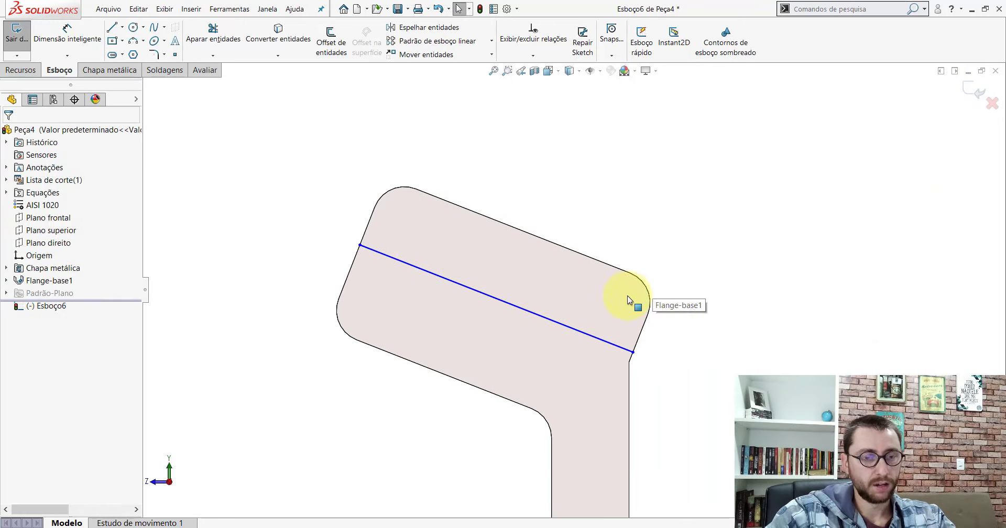
click(532, 313)
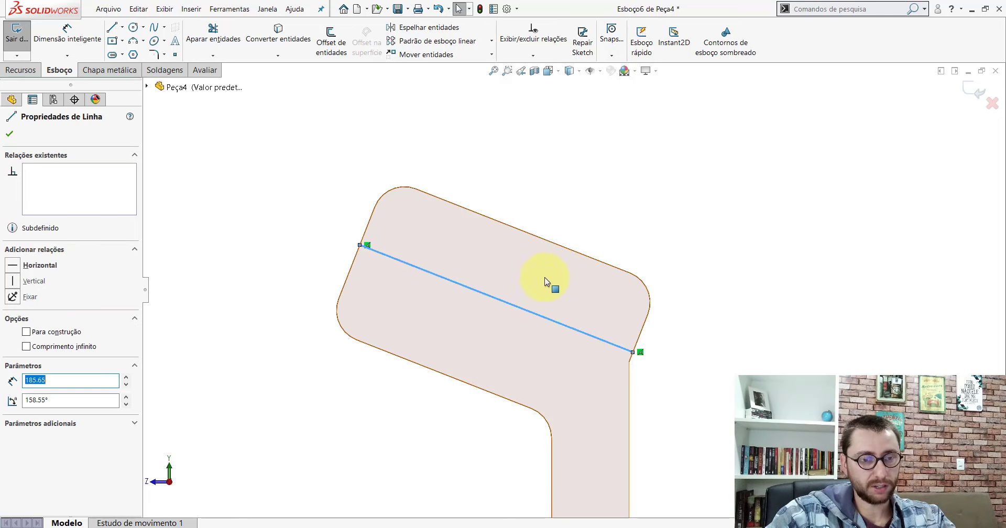
ctrl+click(554, 241)
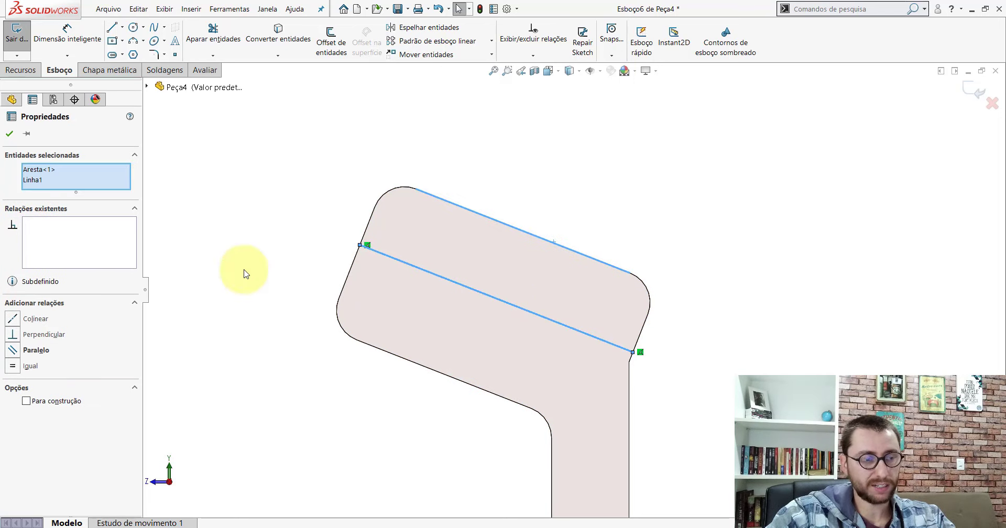
click(10, 135)
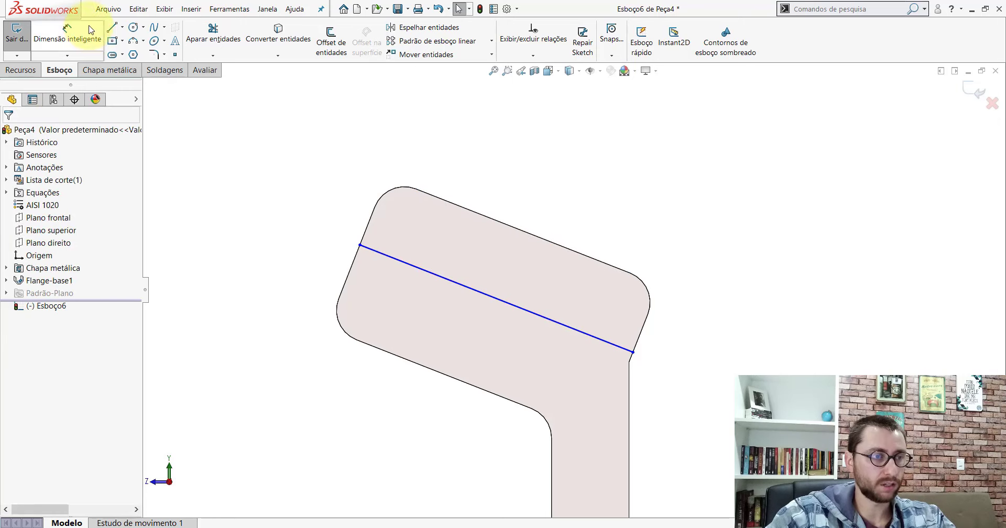
click(67, 32)
click(564, 326)
click(598, 262)
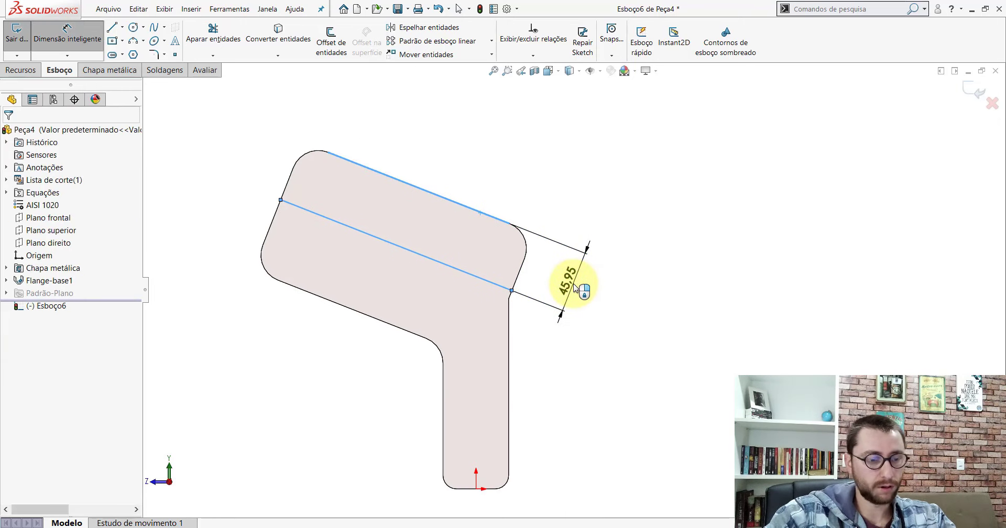
click(575, 287)
text(44,64)
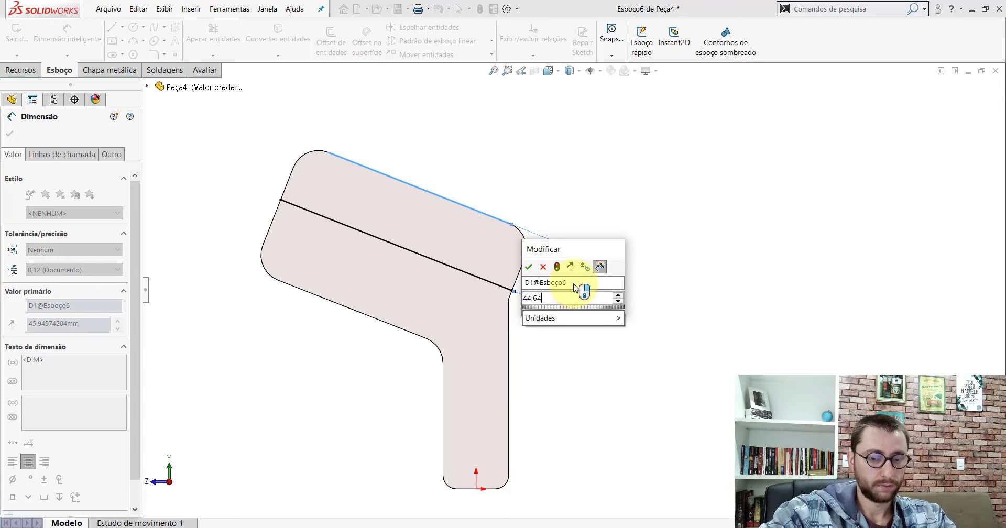
key(Return)
key(Escape)
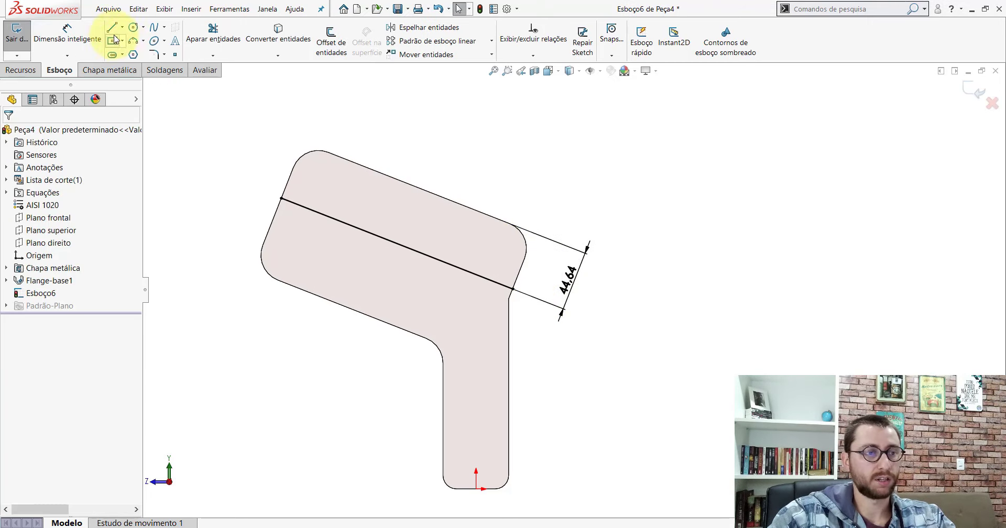
Step: Draw a horizontal line across the lower arm from edge to edge
click(116, 35)
scroll(435, 348, down, 3)
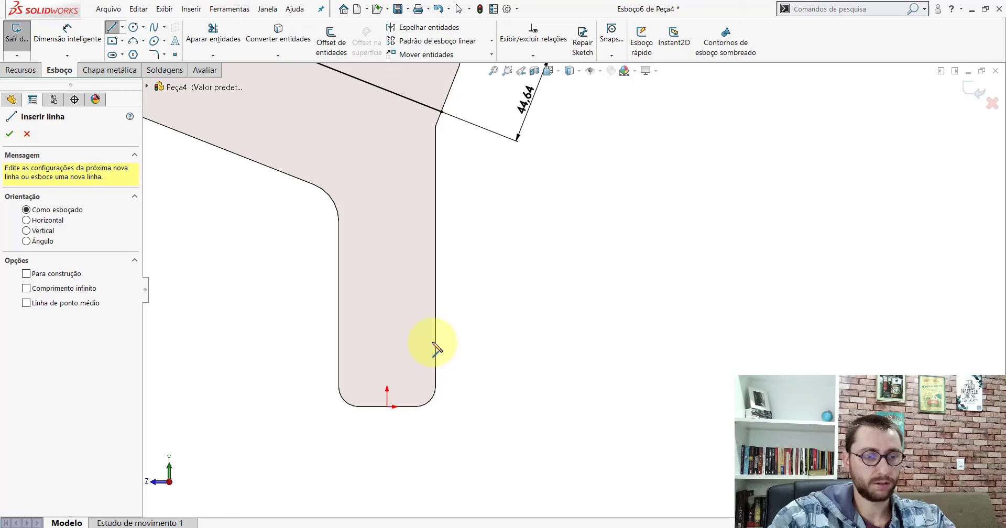
click(339, 323)
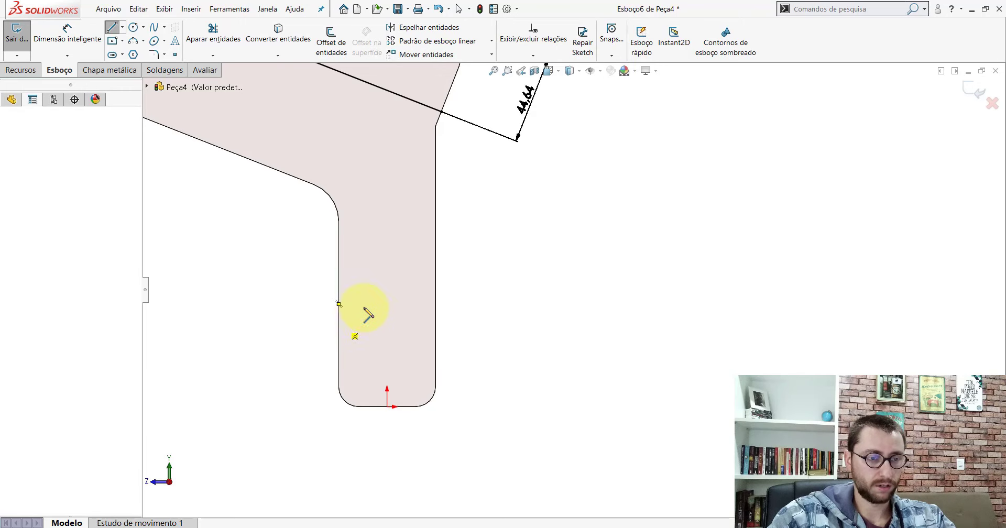
double_click(436, 323)
key(Escape)
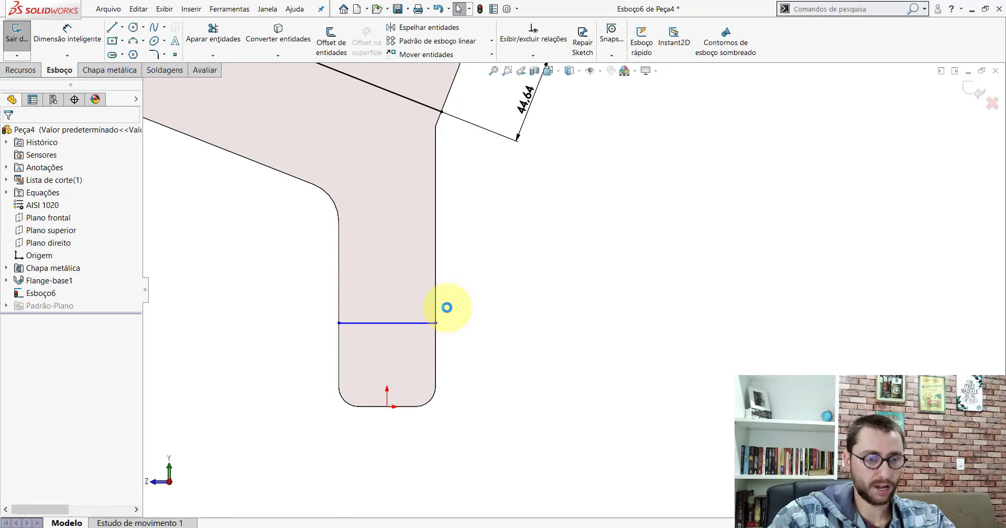
Step: Dimension the lower line 44.64 mm from the lower arm's bottom edge
click(69, 34)
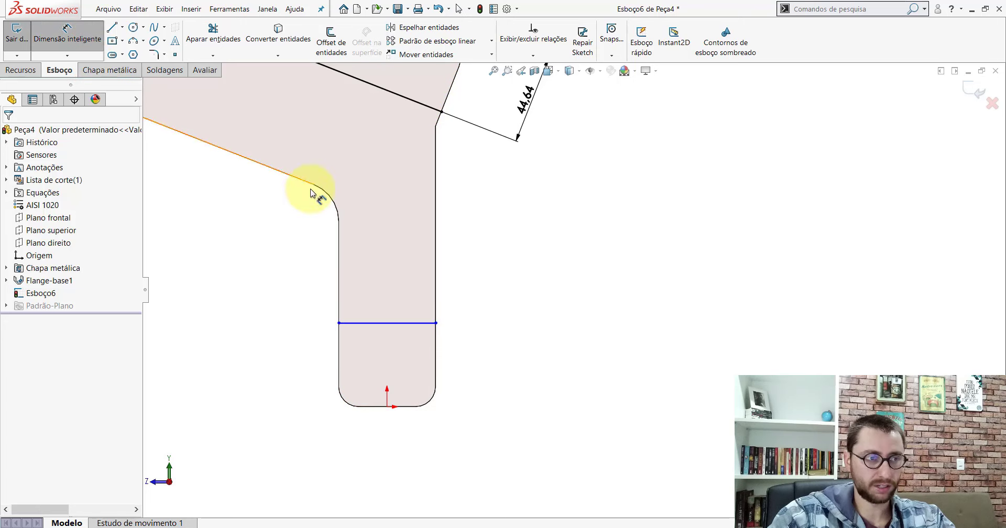
click(427, 324)
click(413, 406)
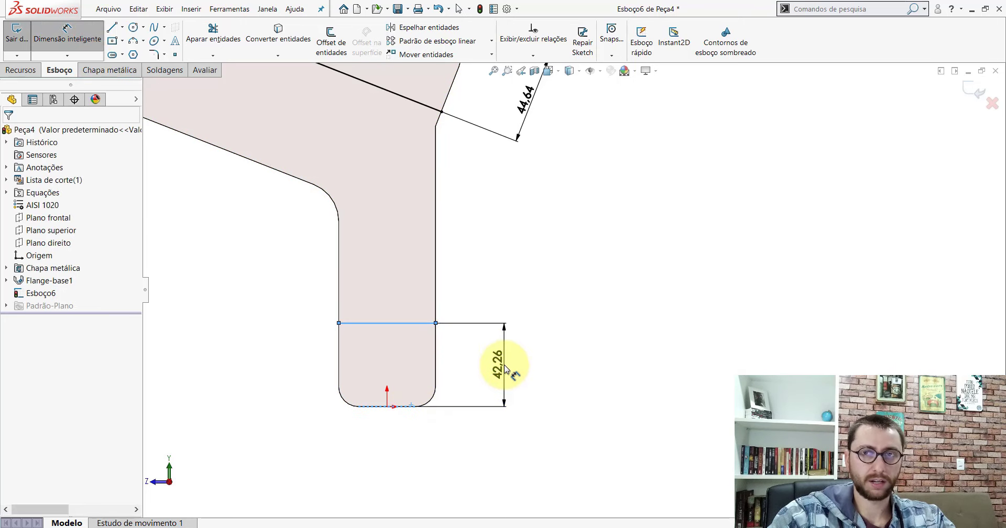
click(504, 368)
text(44,)
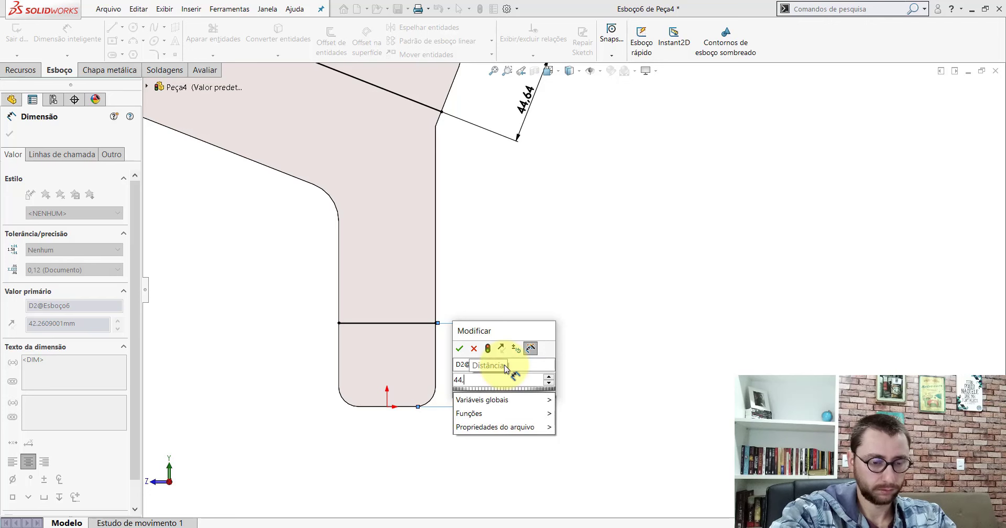
text(64)
key(Return)
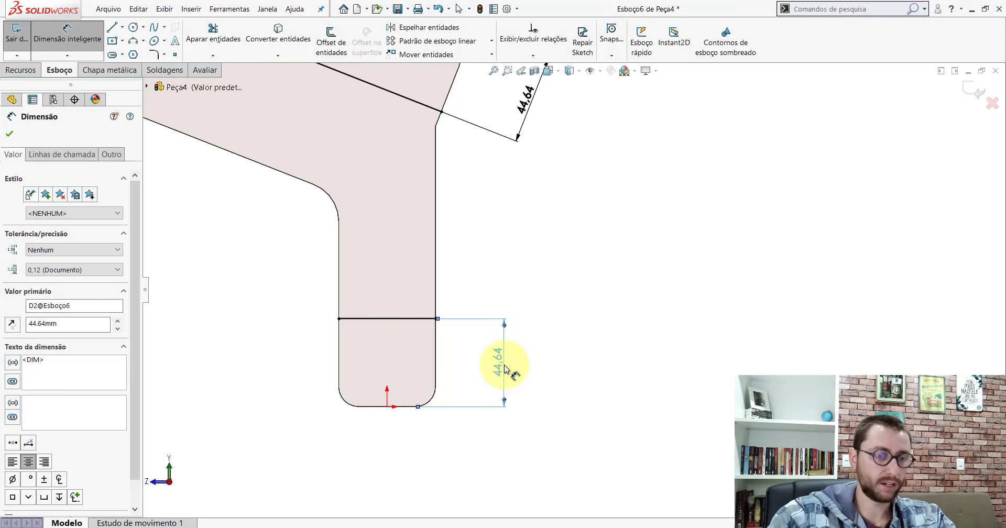
key(Escape)
key(f)
scroll(492, 232, down, 2)
scroll(490, 232, down, 2)
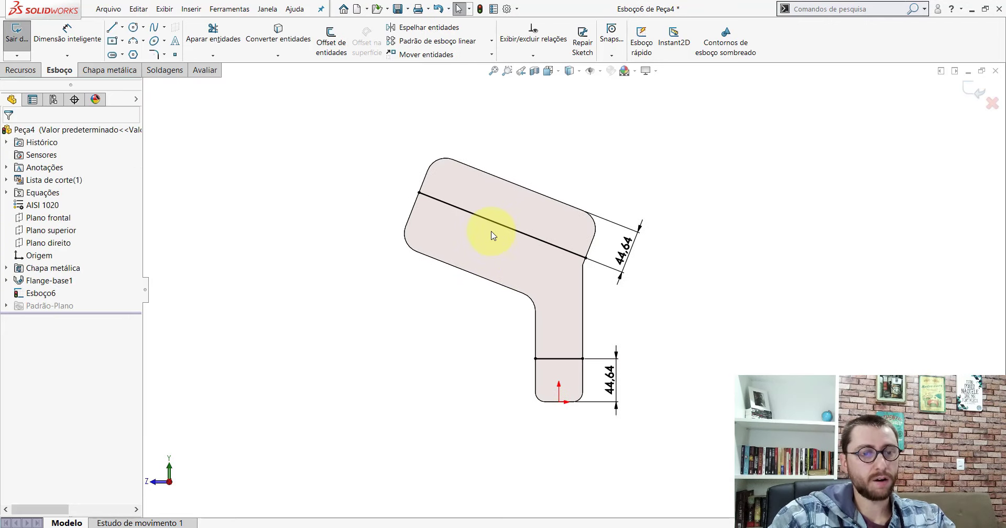
scroll(587, 325, down, 1)
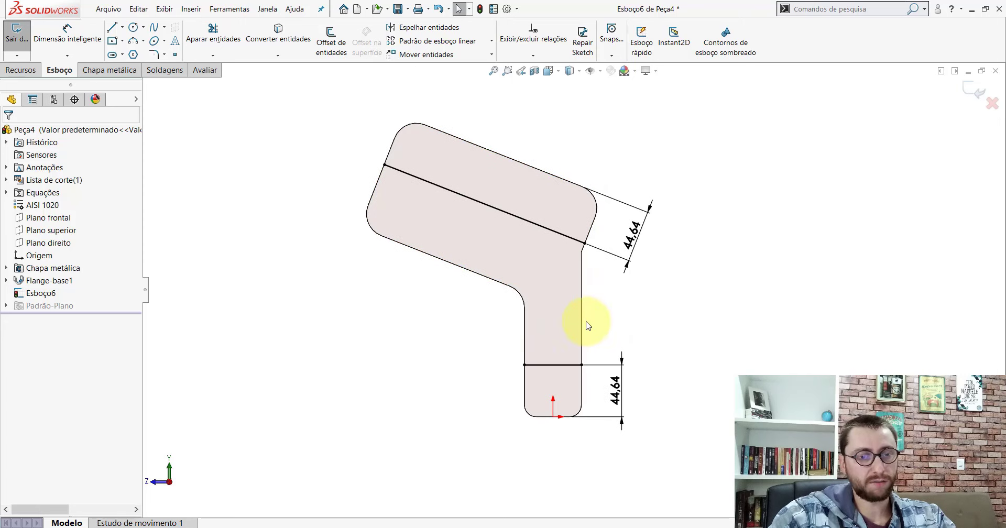
click(125, 65)
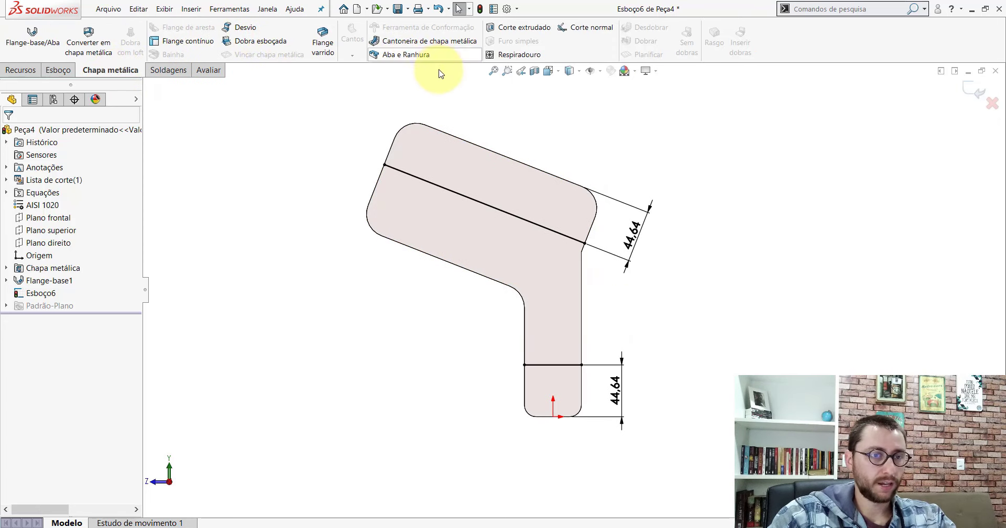
Step: Create Dobra esboçada1, bending 90° outward along both lines with a 7 mm radius
click(253, 47)
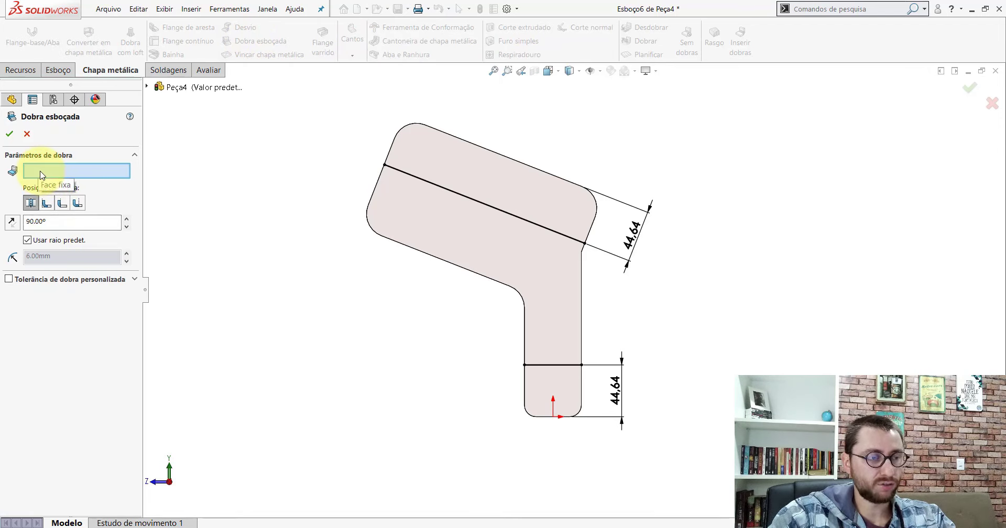
click(523, 259)
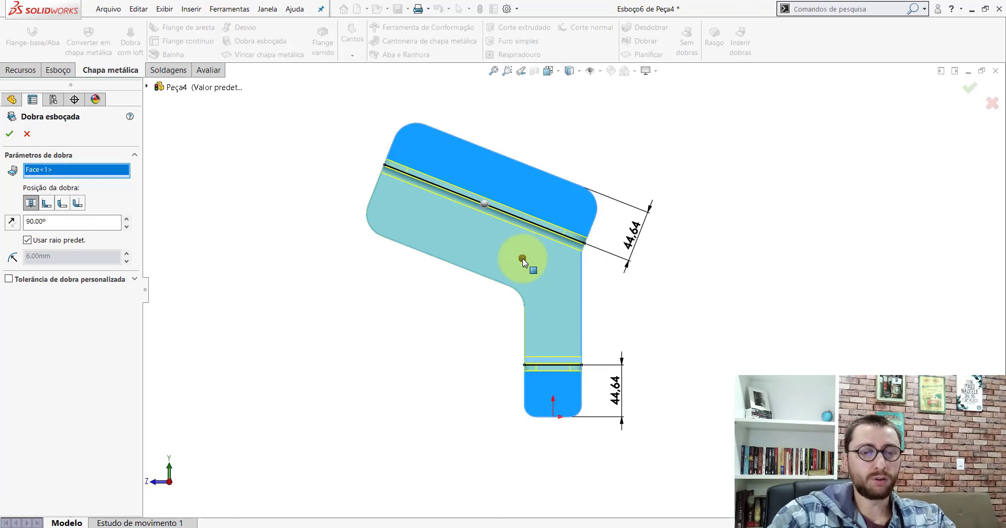
middle_drag(519, 257, 573, 284)
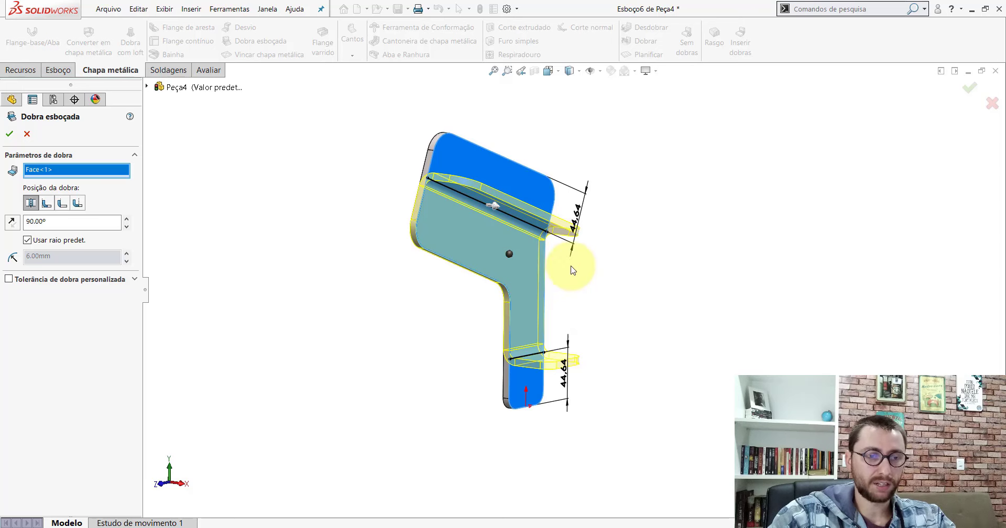
scroll(573, 270, down, 2)
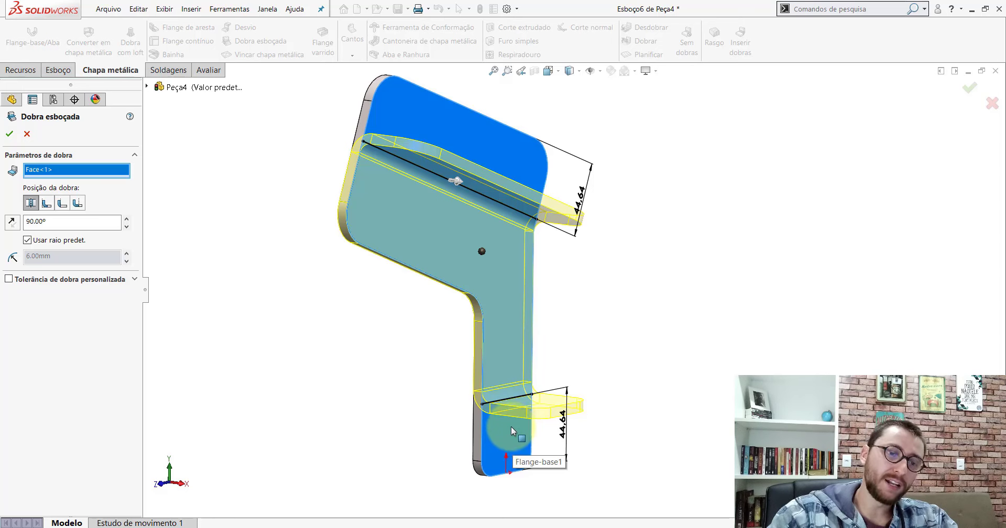
mouse_move(512, 431)
middle_down()
mouse_move(556, 326)
mouse_move(512, 337)
mouse_move(529, 364)
mouse_move(489, 355)
middle_up()
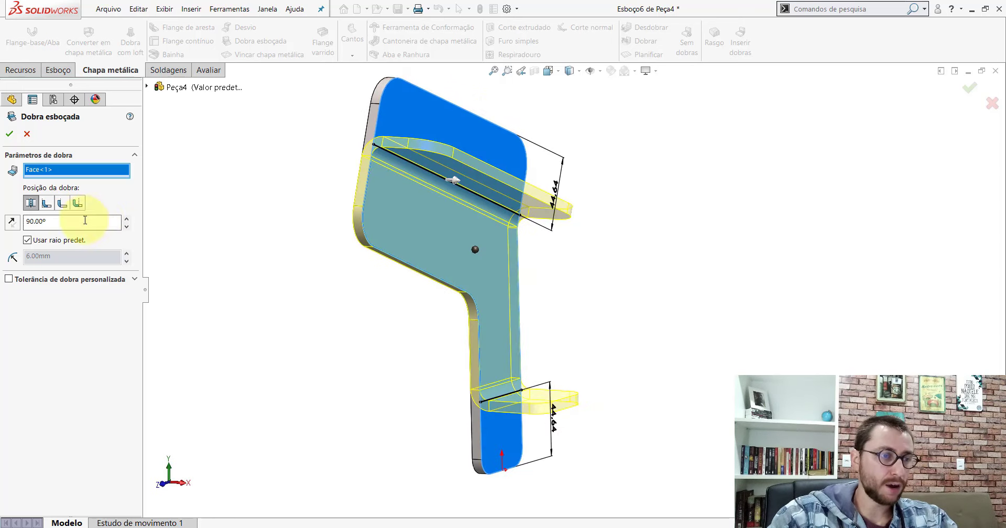
click(77, 202)
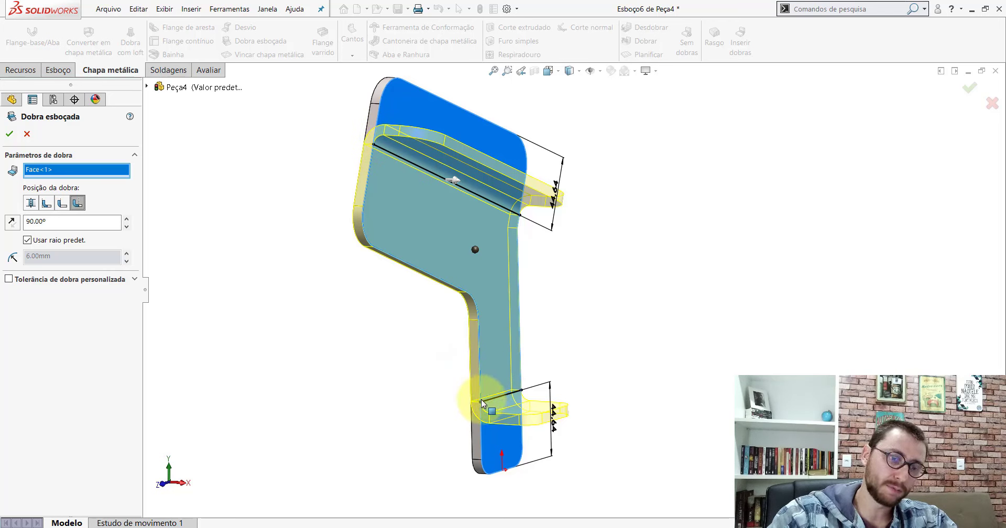
click(47, 203)
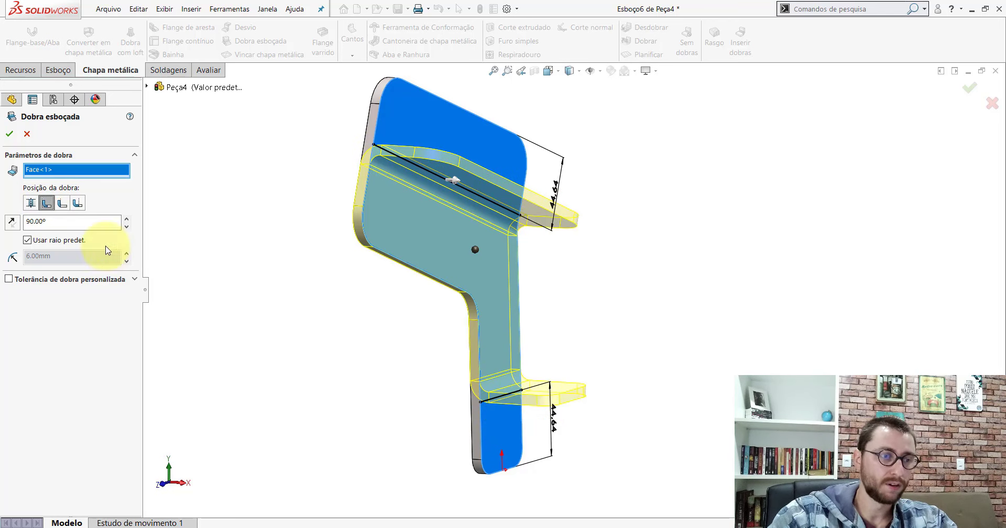
click(78, 205)
text(7)
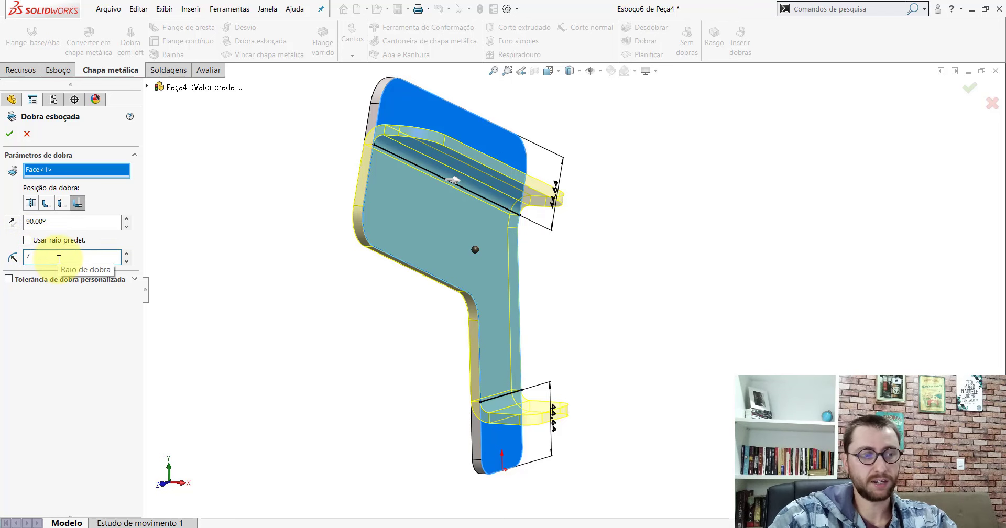
click(9, 134)
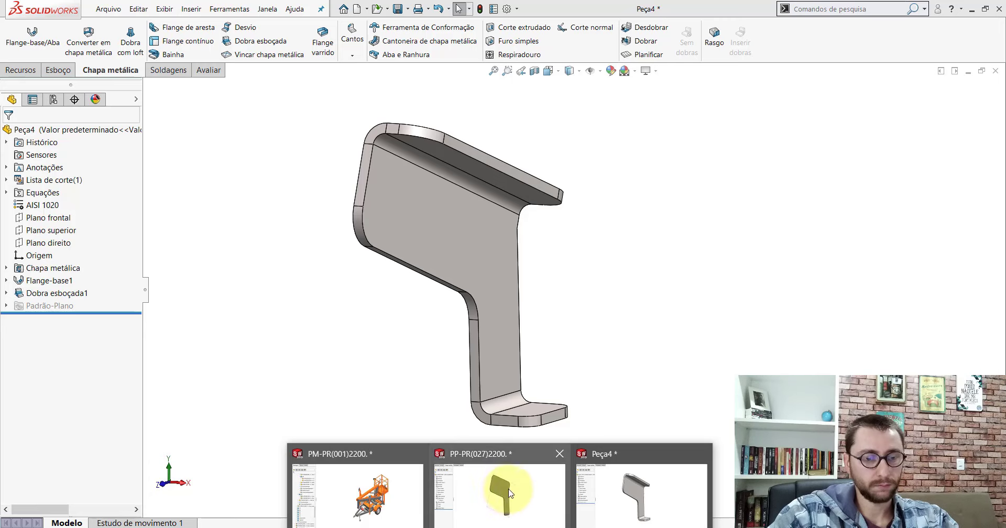
click(527, 482)
Step: Fold PP-PR(027)2200 back and measure its top flange to side face: 50 mm
click(647, 56)
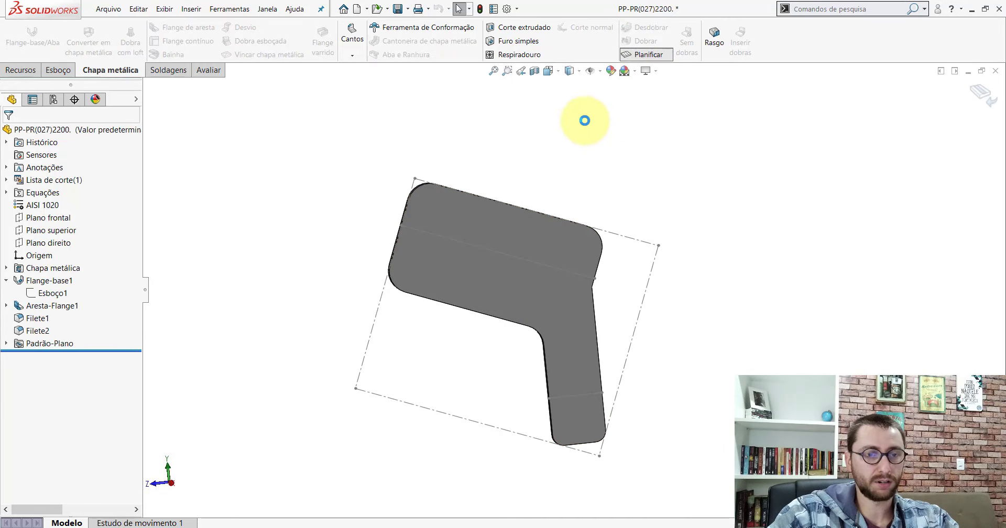
click(209, 70)
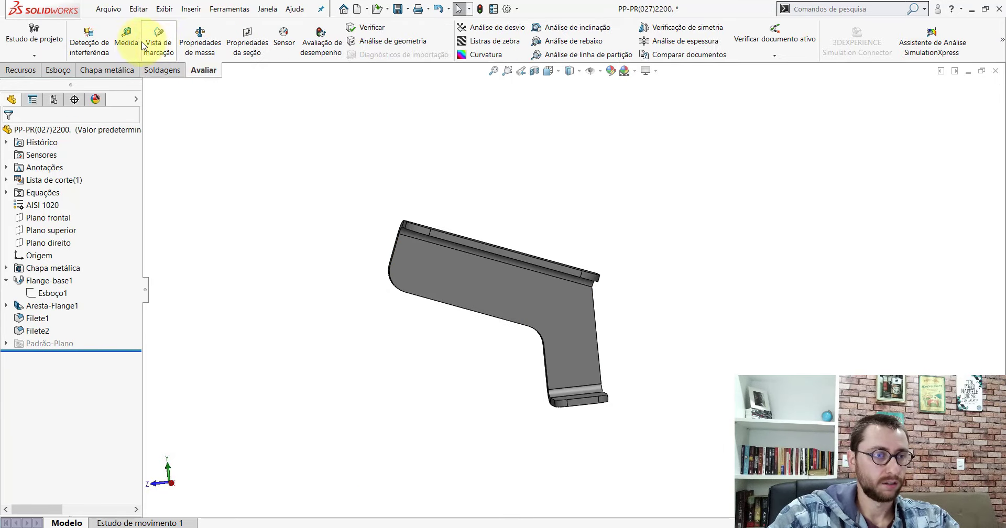
click(126, 41)
scroll(529, 273, down, 3)
scroll(550, 247, down, 3)
click(561, 231)
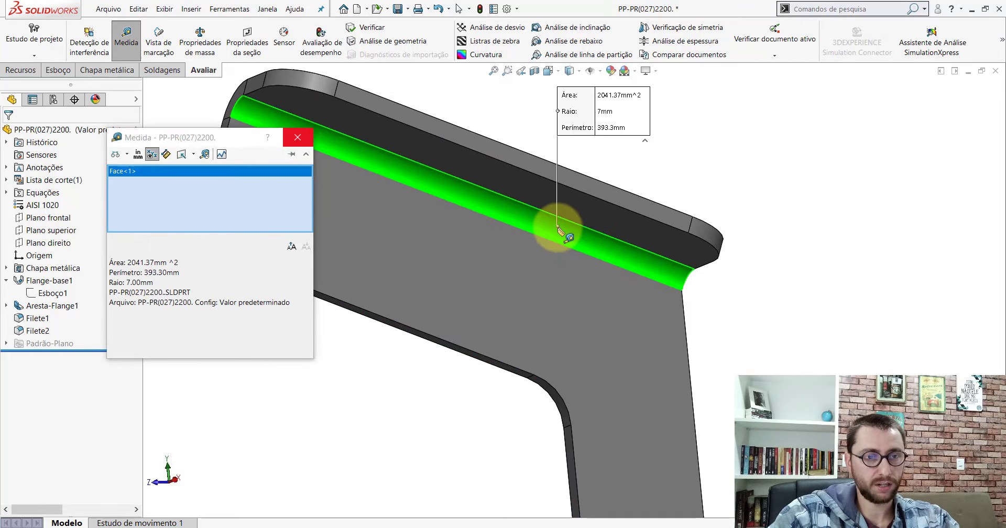
scroll(569, 234, up, 3)
click(575, 234)
scroll(551, 241, up, 2)
click(544, 229)
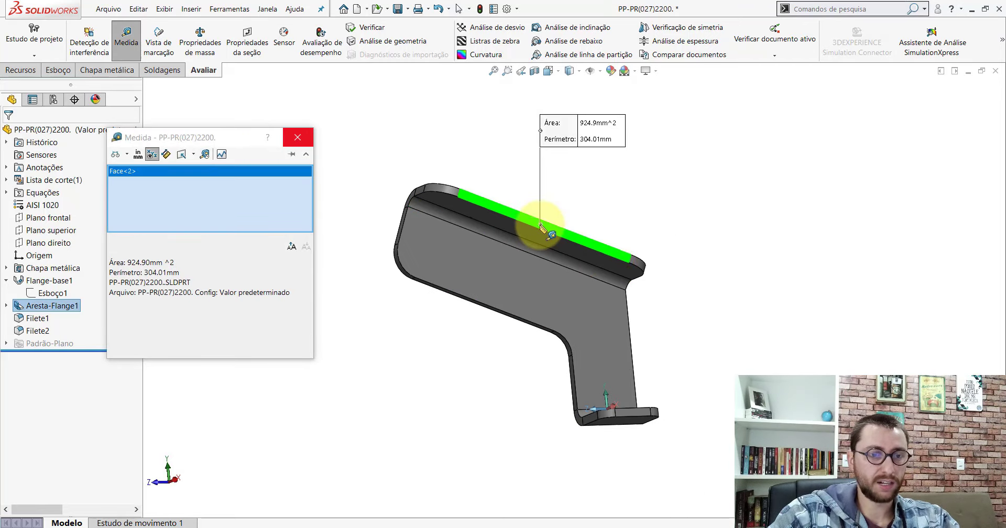
middle_drag(535, 226, 689, 303)
click(530, 265)
middle_drag(530, 265, 356, 381)
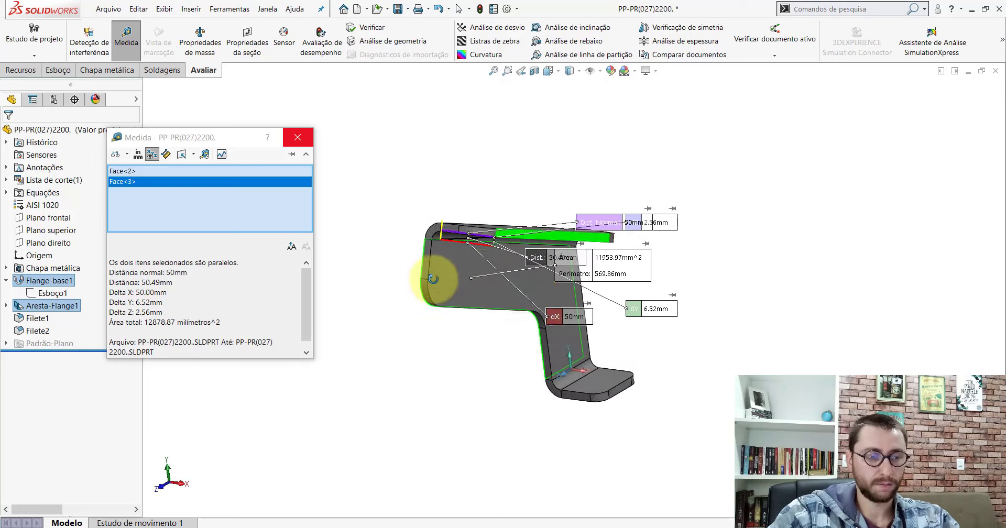
scroll(440, 329, down, 3)
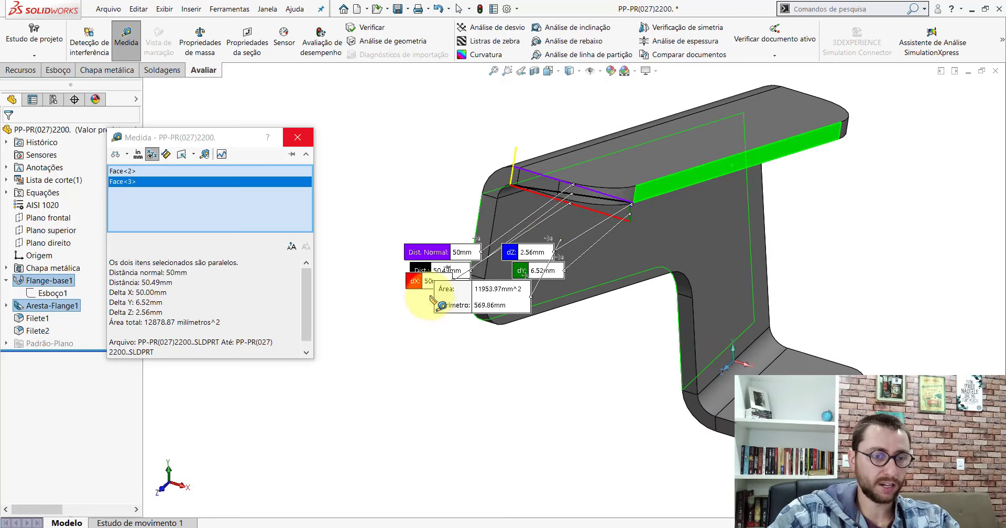
key(Escape)
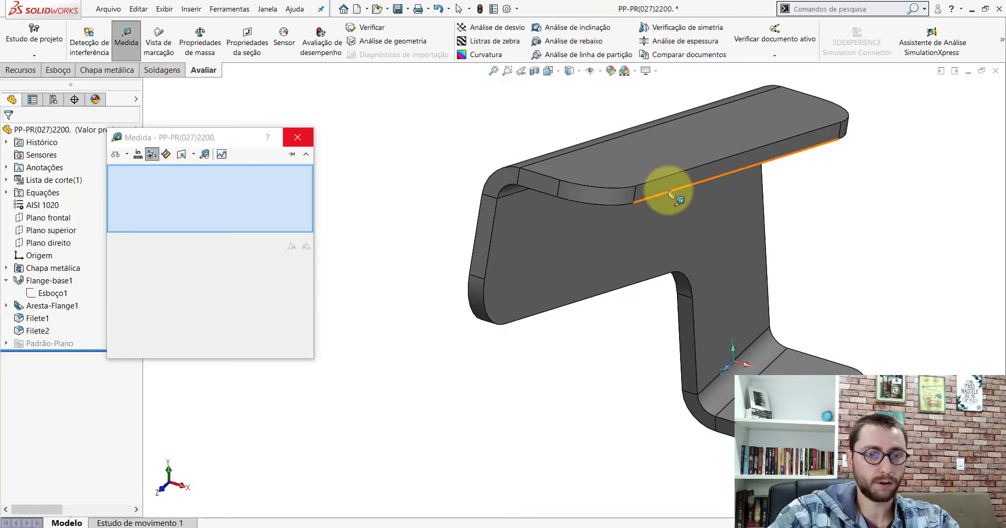
click(665, 194)
mouse_move(611, 227)
middle_down()
mouse_move(611, 189)
mouse_move(524, 162)
mouse_move(566, 253)
middle_up()
click(597, 176)
key(Escape)
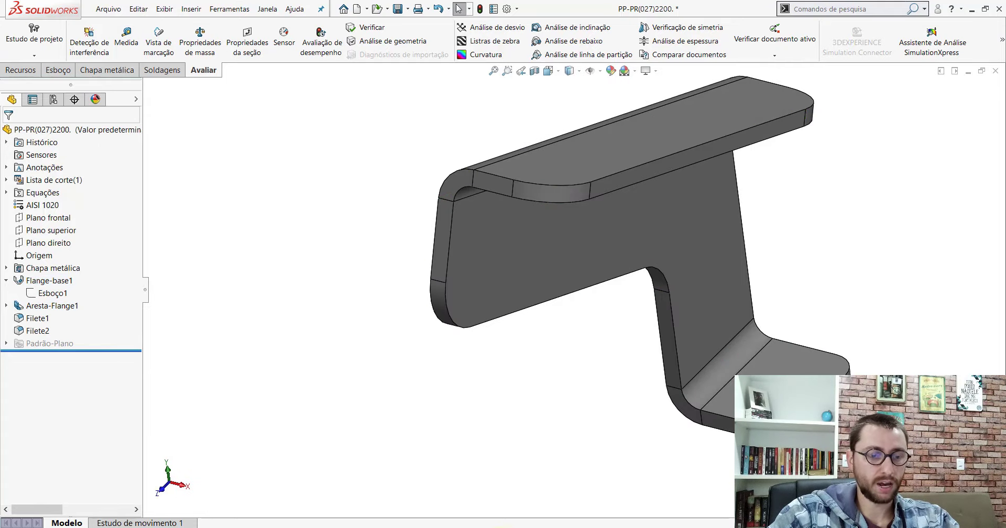
Step: Measure the same flange faces on Peça4, reading 42.01 mm
click(606, 483)
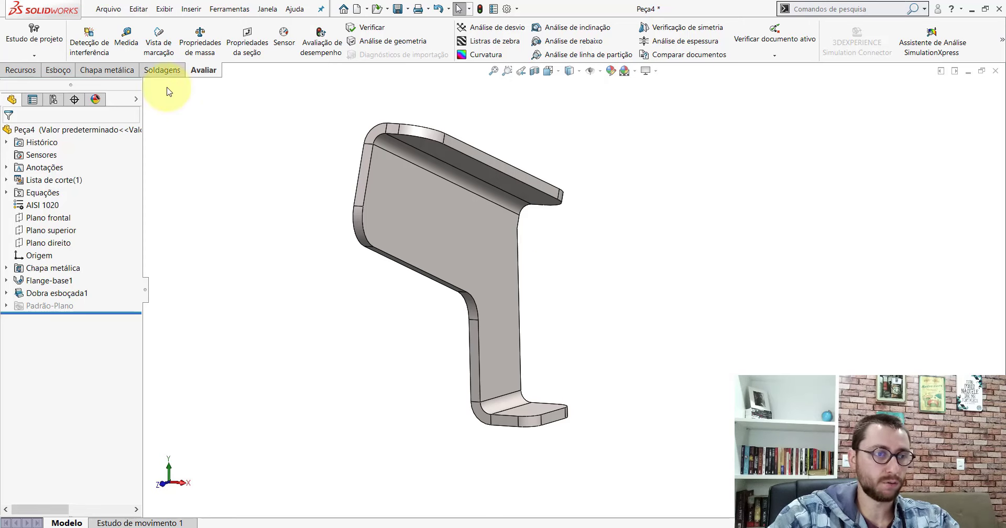
click(126, 38)
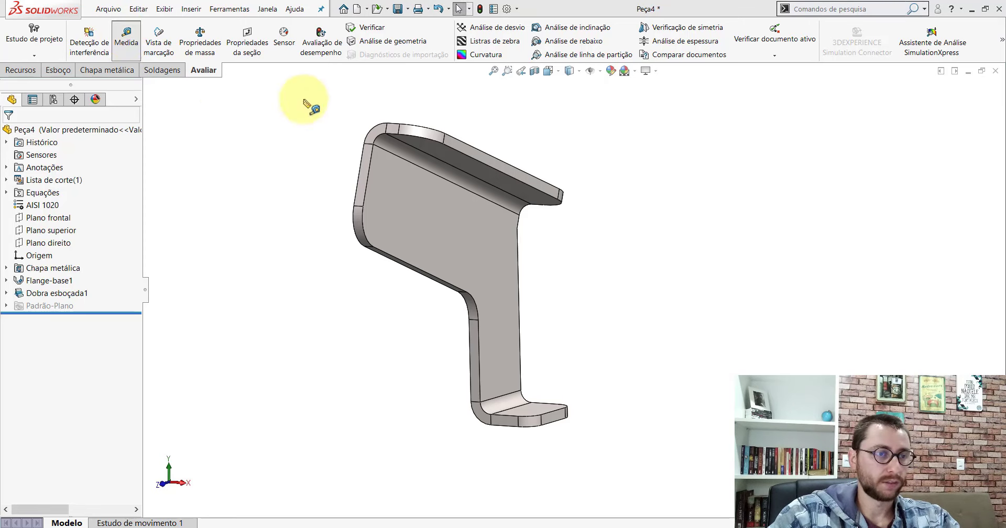
click(467, 148)
mouse_move(467, 148)
middle_down()
mouse_move(512, 162)
mouse_move(465, 191)
middle_up()
click(457, 196)
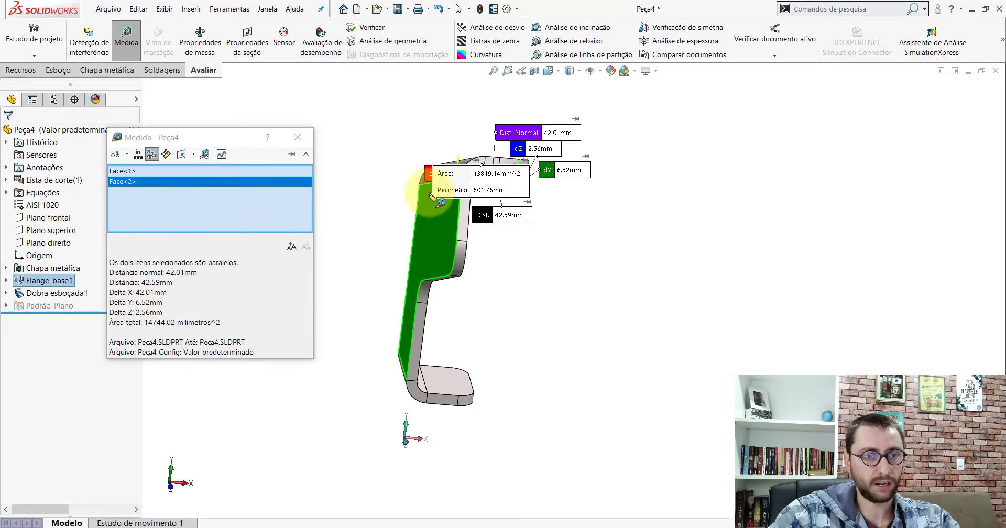
drag(429, 178, 365, 111)
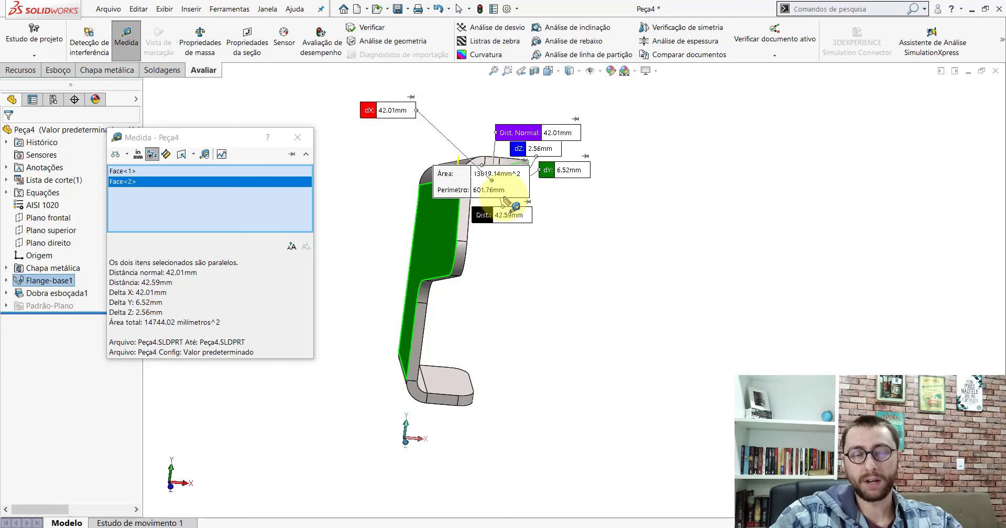
key(Escape)
key(Left)
key(Left)
key(Left)
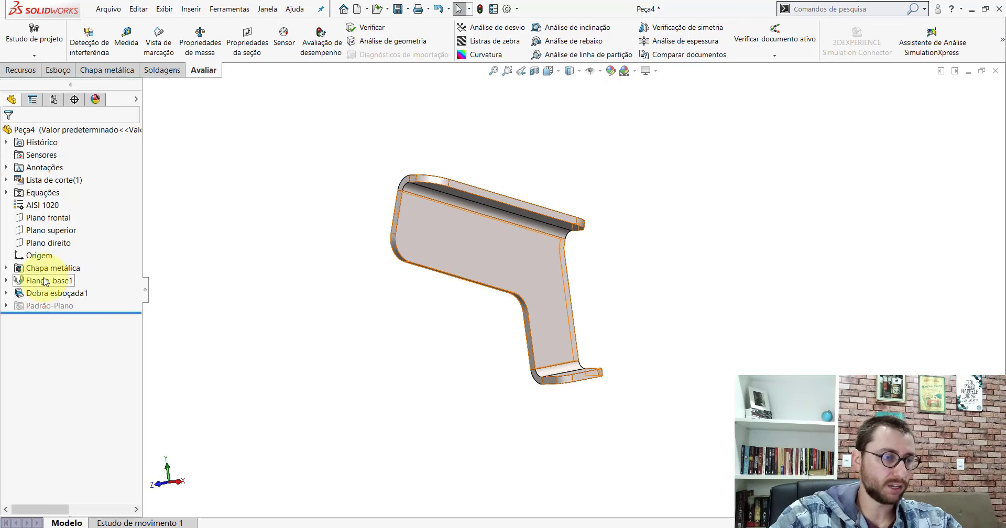
Step: Change both Esboço6 bend-line offsets from 44.64 to 52.64 mm and exit the sketch
click(45, 296)
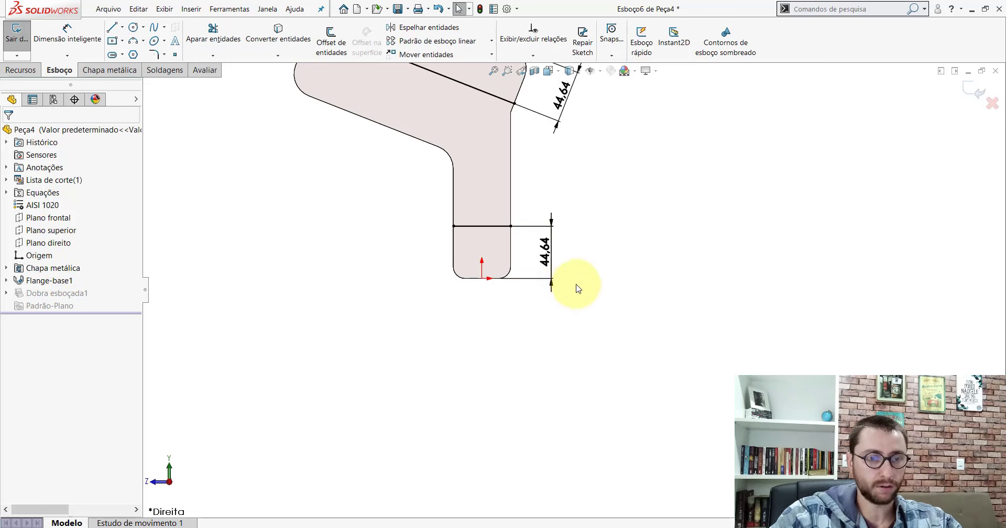
scroll(611, 180, up, 3)
scroll(564, 220, down, 5)
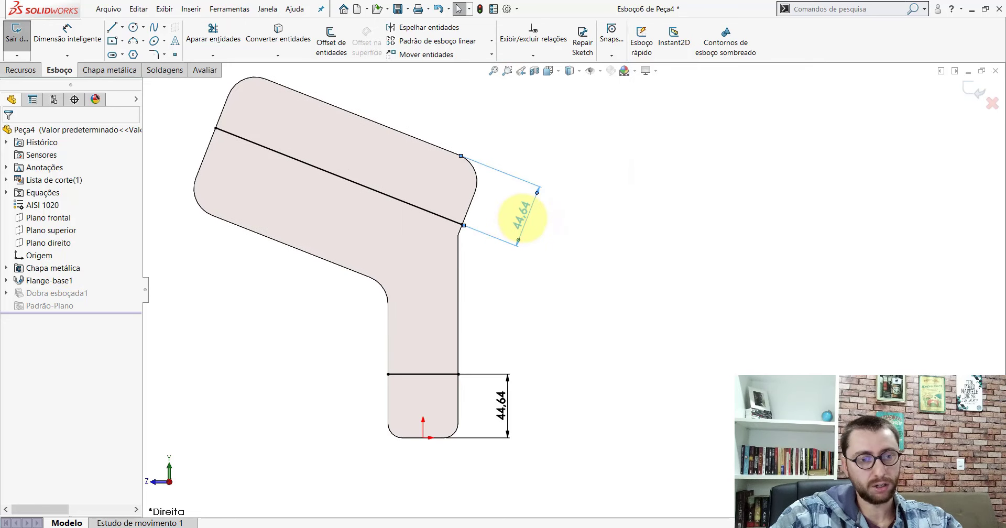
double_click(523, 218)
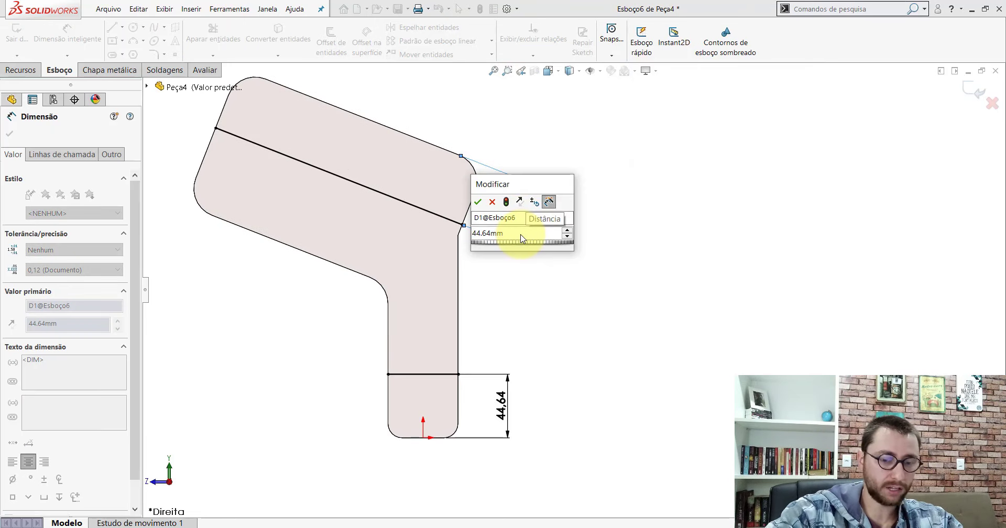
text(8)
key(Return)
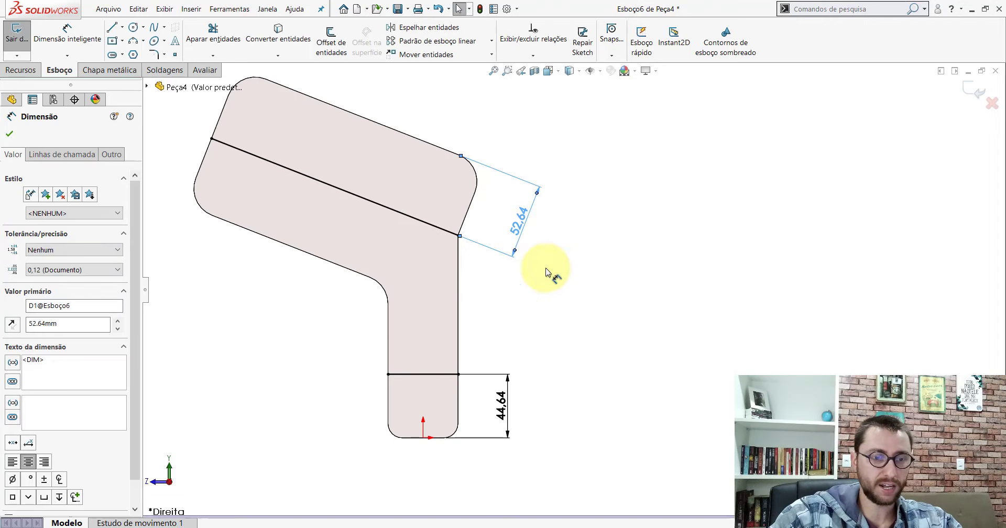
double_click(507, 407)
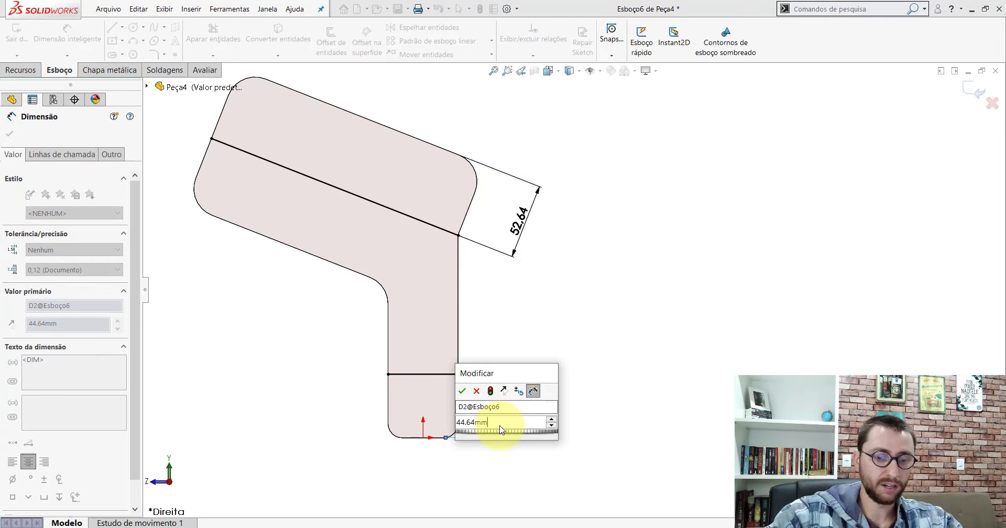
text(8)
key(Return)
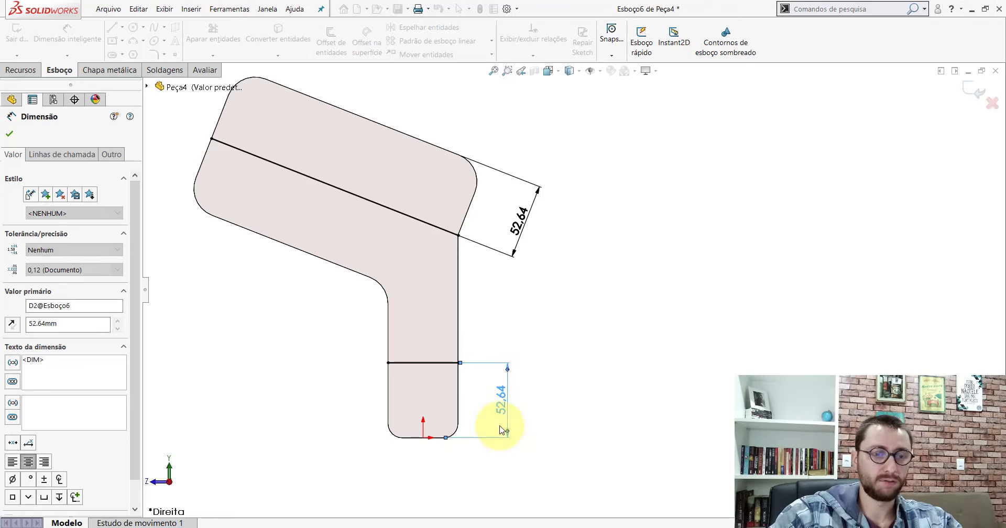
click(972, 93)
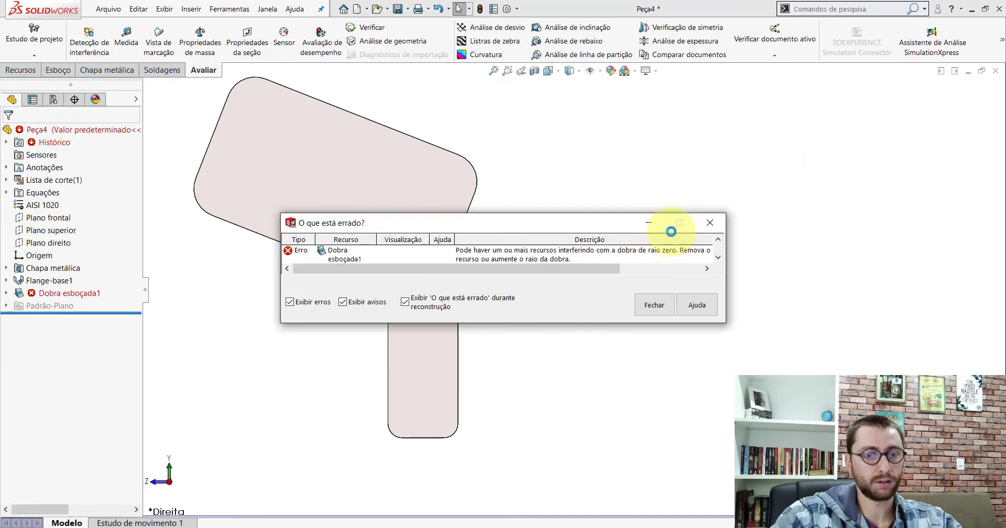
Step: Dismiss the rebuild error and reopen the Dobra esboçada1 sketch for editing
click(656, 304)
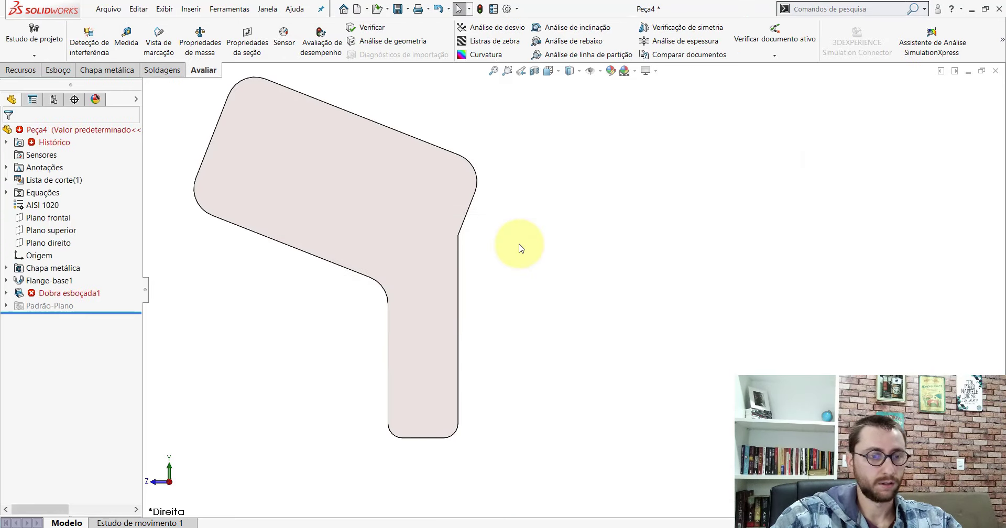
click(40, 294)
click(62, 260)
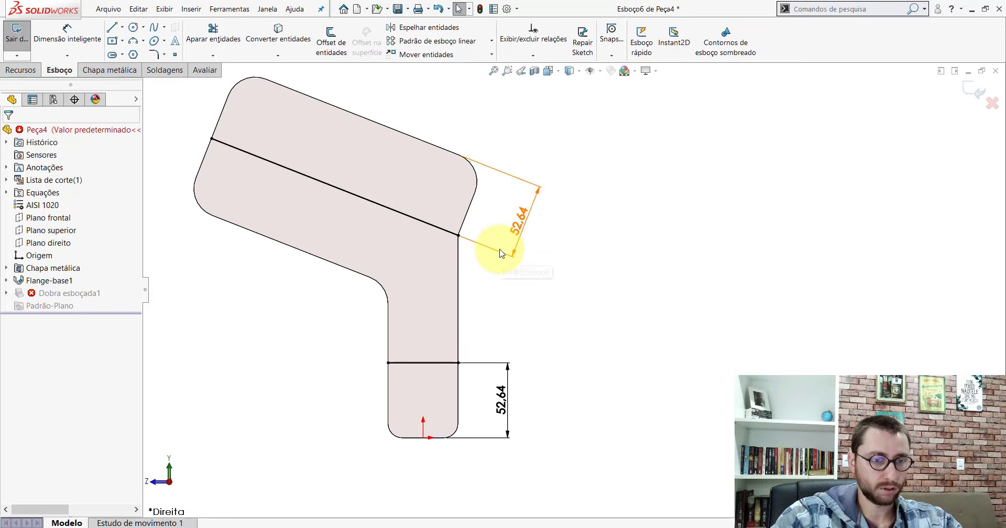
scroll(479, 252, down, 3)
scroll(485, 244, down, 3)
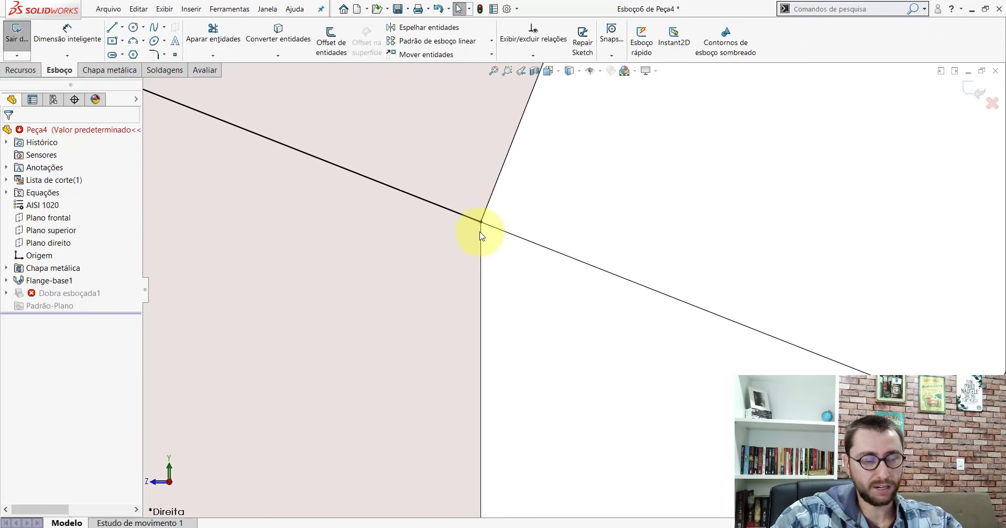
scroll(516, 252, up, 2)
scroll(576, 278, up, 2)
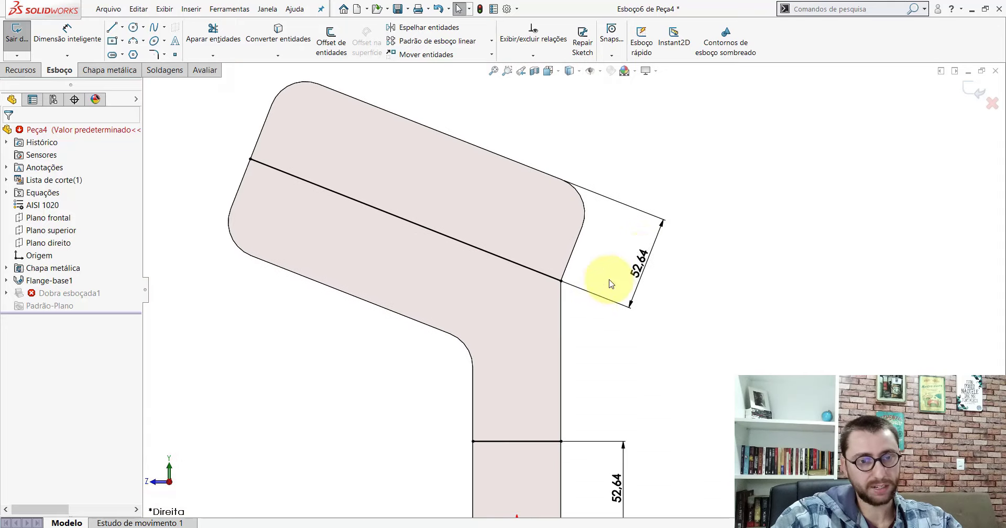
scroll(665, 271, down, 1)
Step: Change the upper bend line's offset from 52.64 to 52.54 mm and exit the sketch
double_click(632, 276)
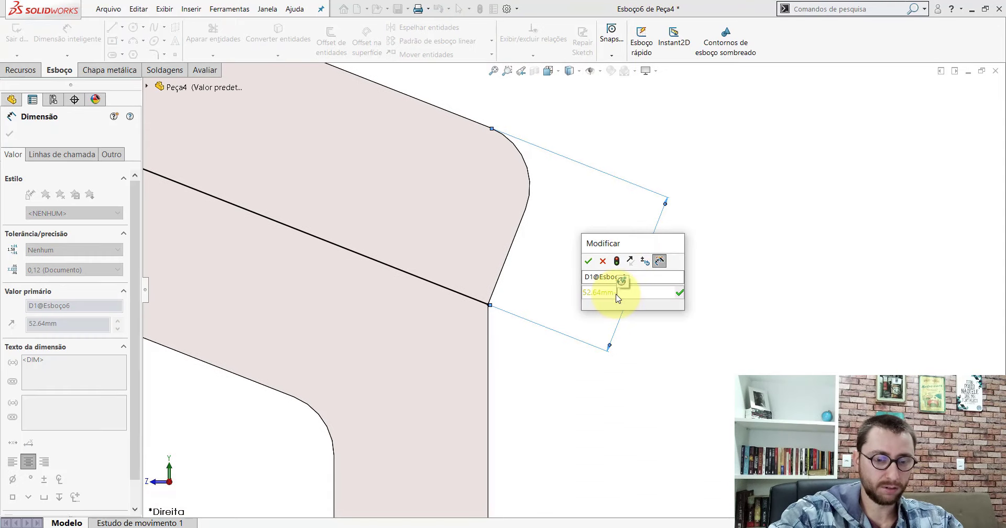
text(0,)
key(Return)
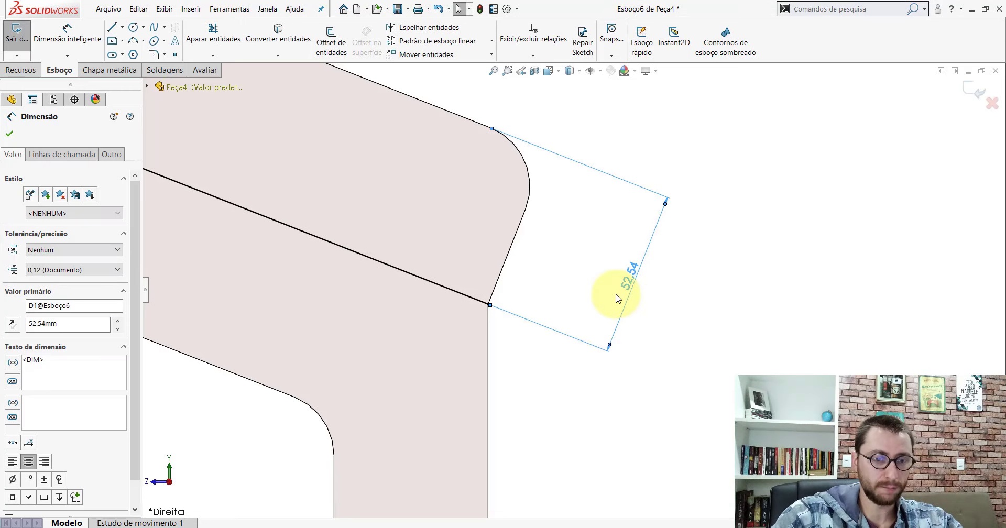
key(Escape)
click(971, 93)
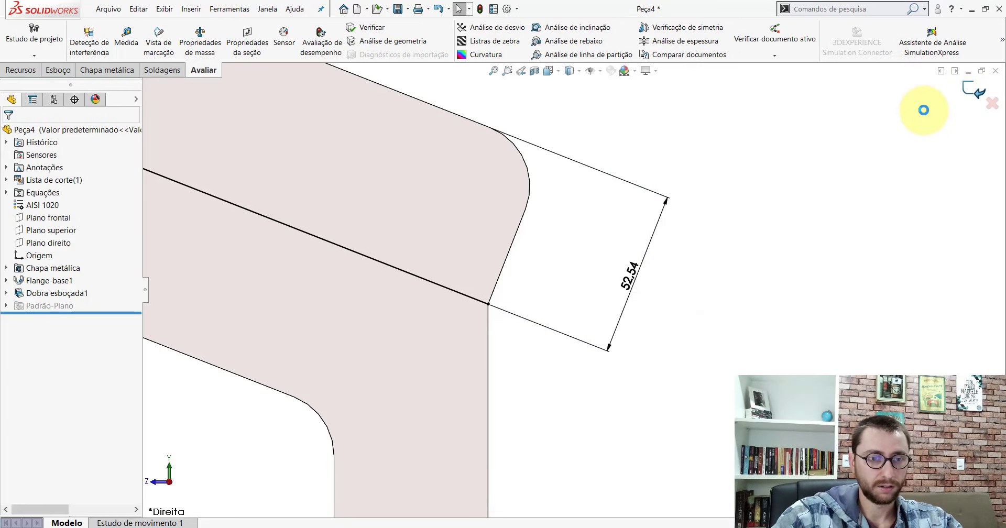
Step: Review Dobra esboçada1's 90° angle and 7 mm radius and keep them unchanged
key(f)
mouse_move(533, 292)
middle_down()
mouse_move(577, 311)
mouse_move(595, 333)
middle_up()
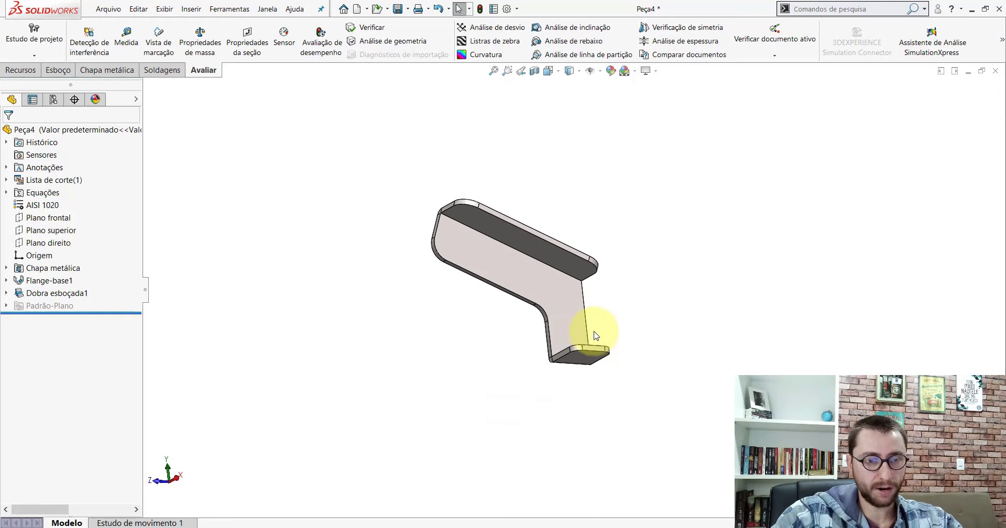
scroll(533, 330, down, 3)
middle_drag(532, 330, 553, 381)
click(67, 297)
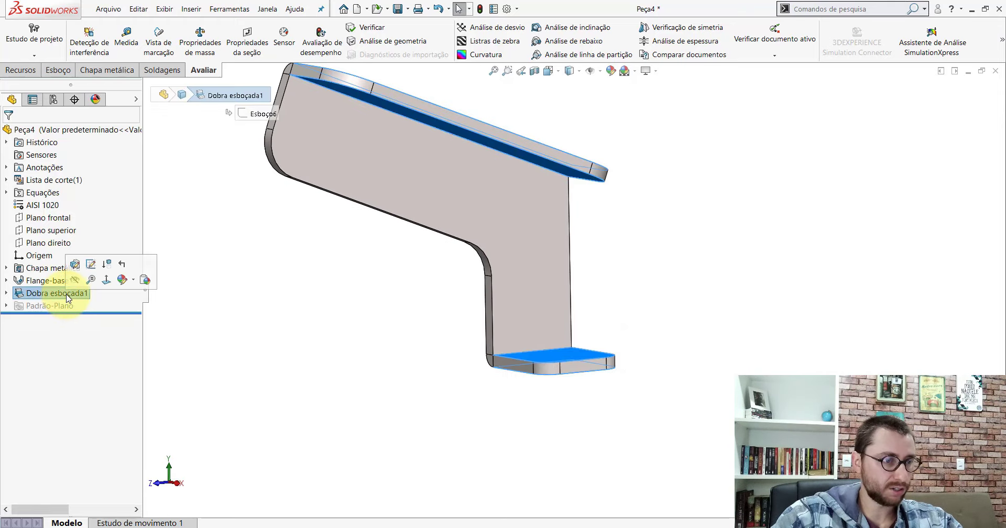
click(76, 266)
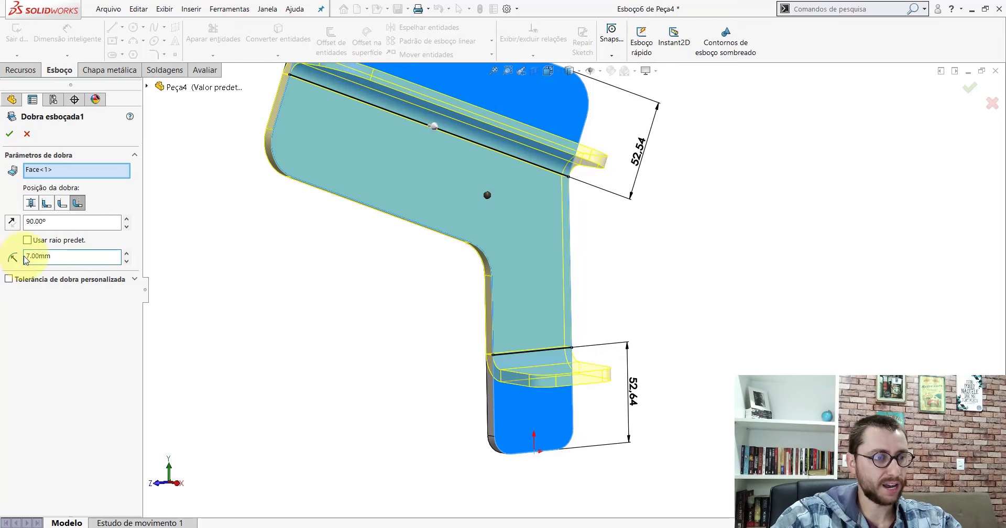
click(9, 133)
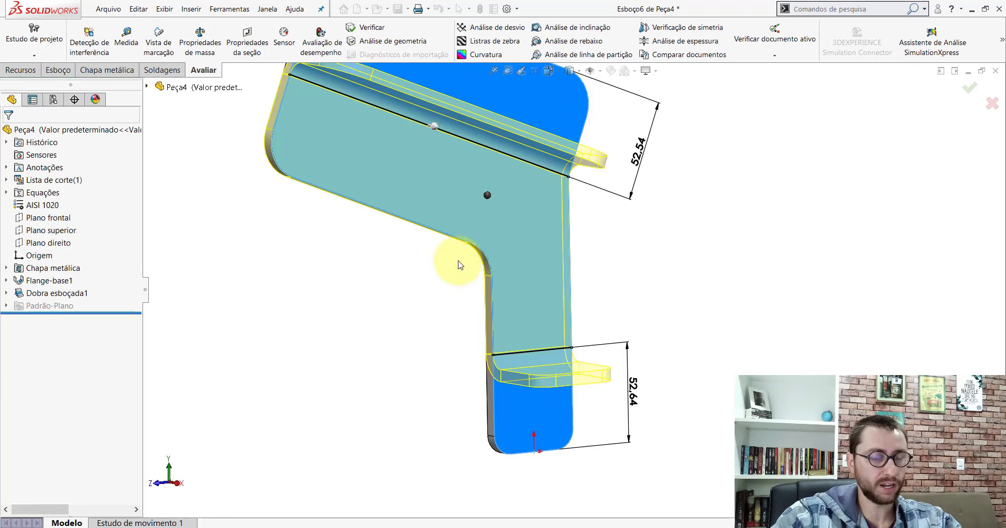
Step: Open Dobra esboçada1's sketch, Esboço6, for editing again
scroll(564, 266, up, 3)
scroll(555, 270, down, 3)
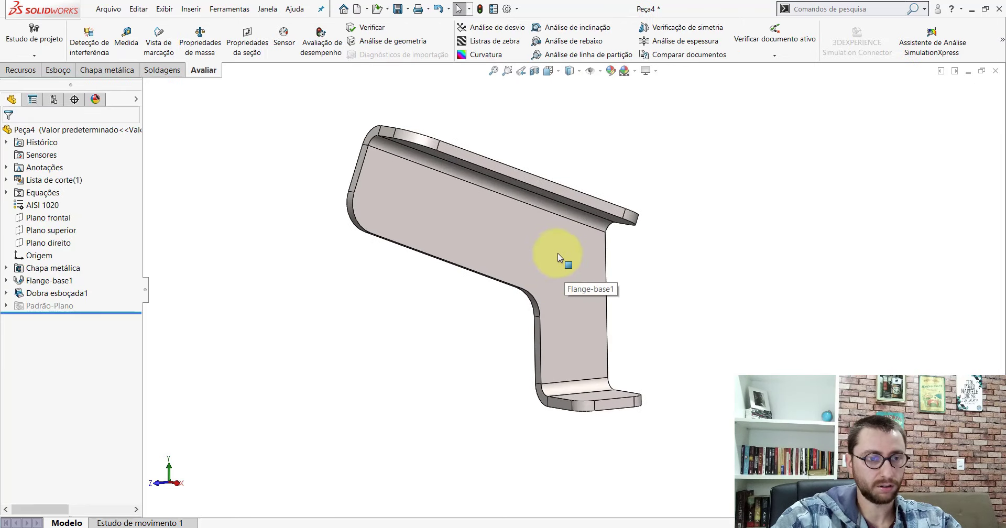
scroll(559, 255, up, 2)
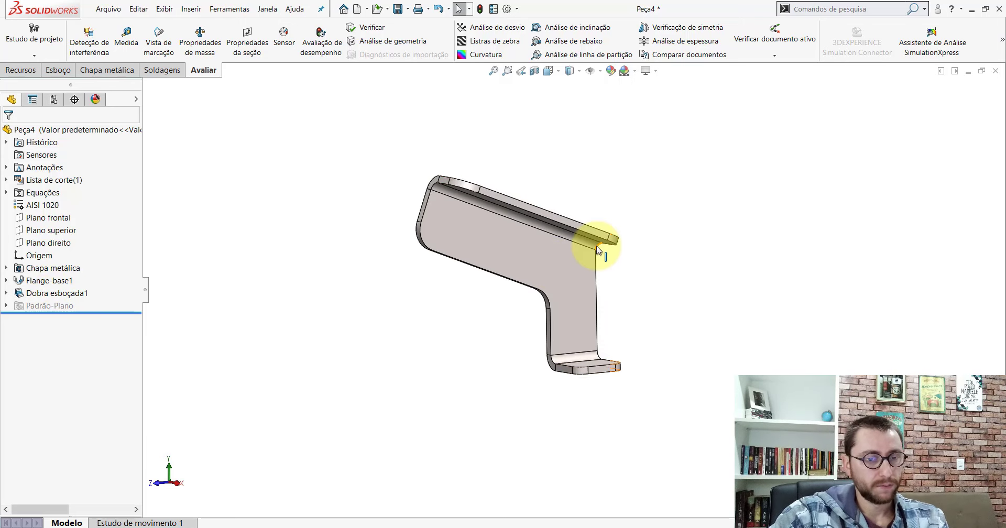
scroll(590, 255, down, 5)
click(100, 292)
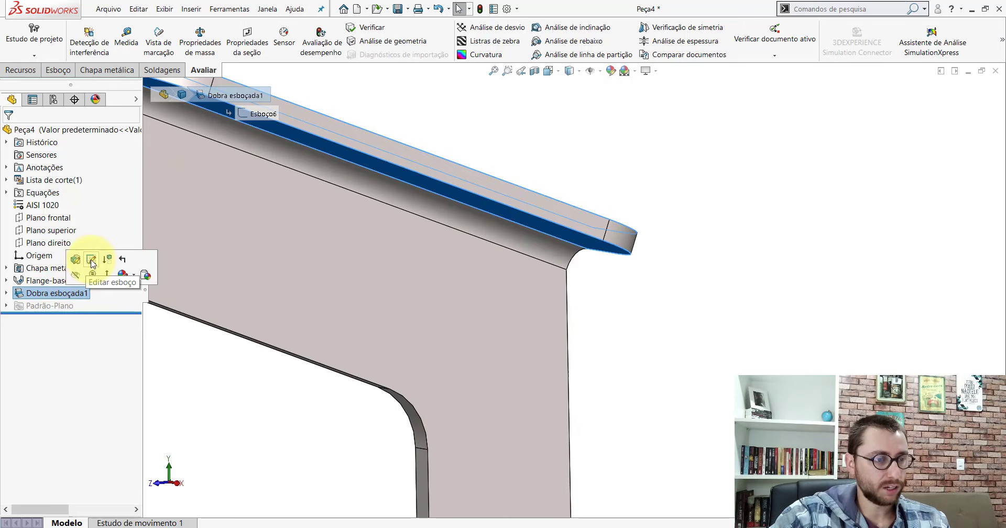
click(95, 264)
Step: Exit Esboço6 unchanged, zoom to the bracket's corner, and launch the Medida tool
key(z)
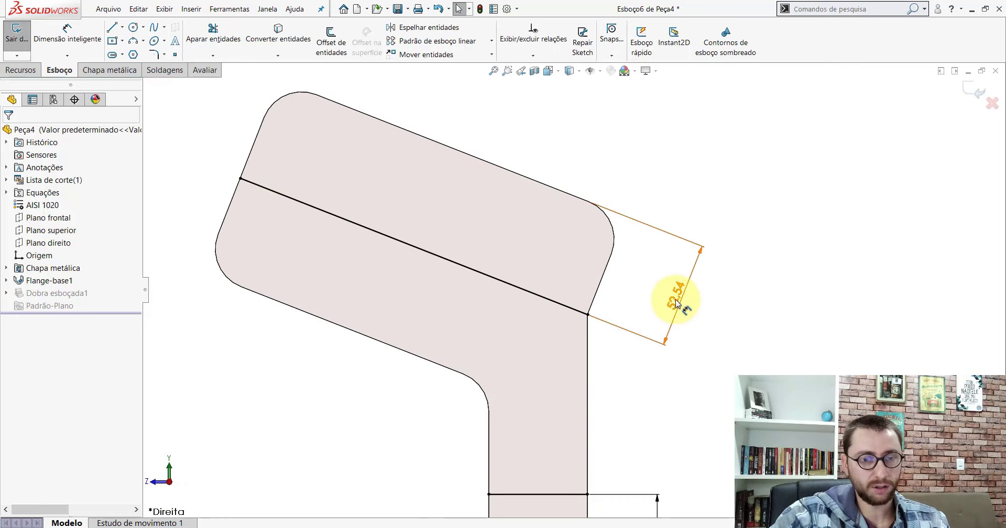
click(975, 91)
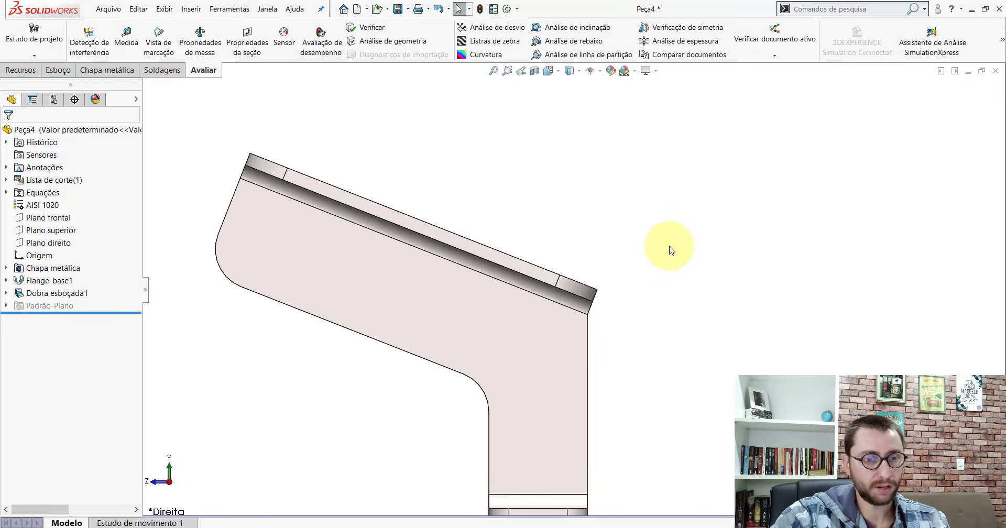
scroll(595, 322, down, 2)
scroll(539, 279, down, 2)
scroll(506, 254, down, 2)
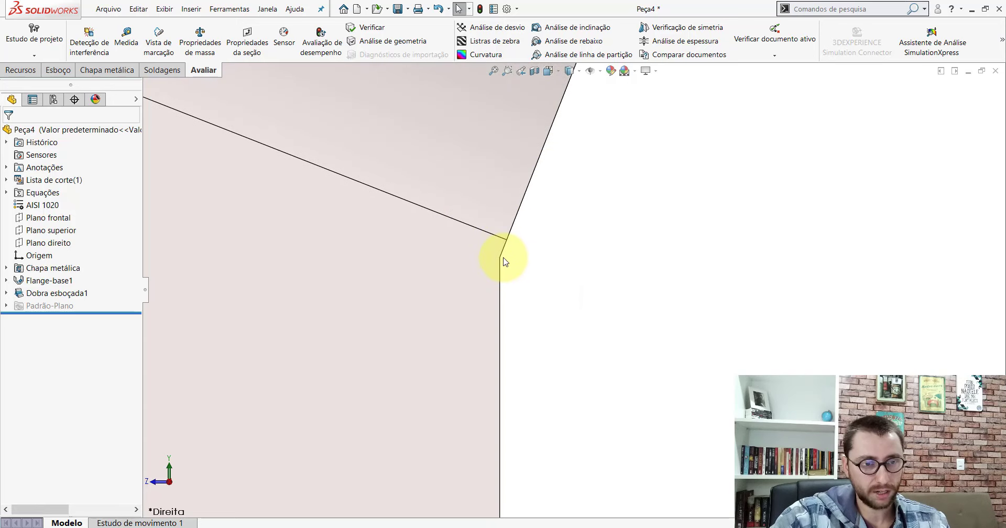
click(499, 257)
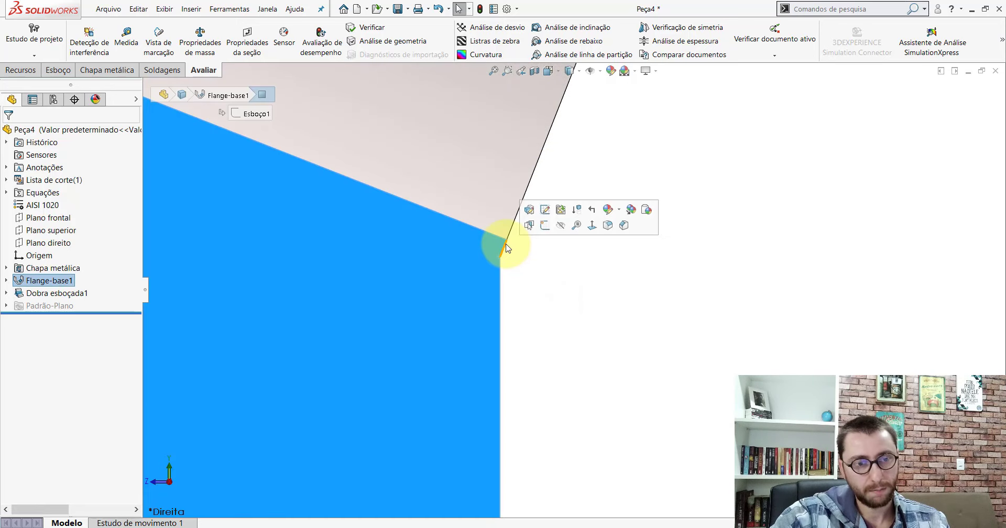
click(571, 283)
scroll(681, 288, up, 2)
scroll(652, 297, up, 3)
scroll(651, 304, up, 3)
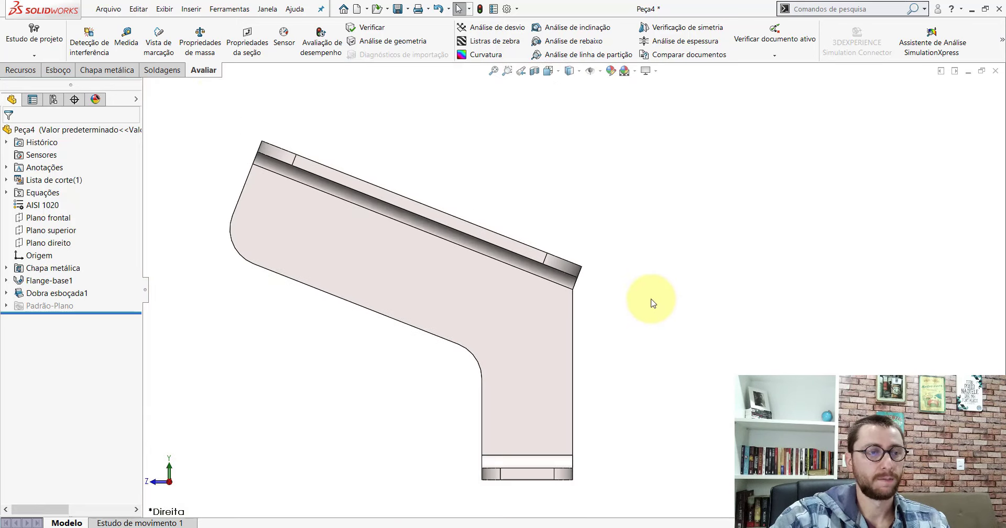
click(138, 50)
scroll(477, 240, up, 3)
Step: Measure from the top flange edge to the large face: 49.91 mm
scroll(585, 303, down, 5)
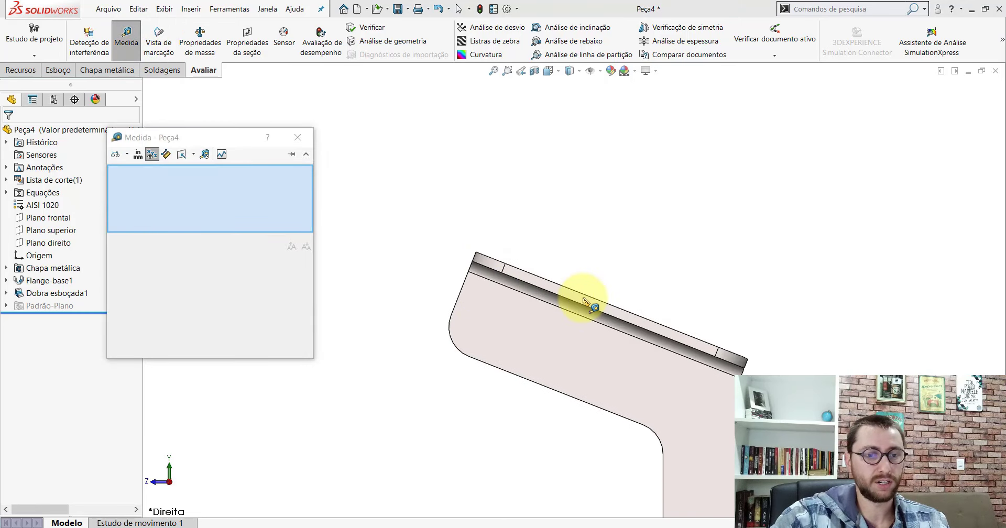
click(586, 303)
mouse_move(586, 303)
middle_down()
mouse_move(665, 333)
mouse_move(606, 341)
middle_up()
click(610, 343)
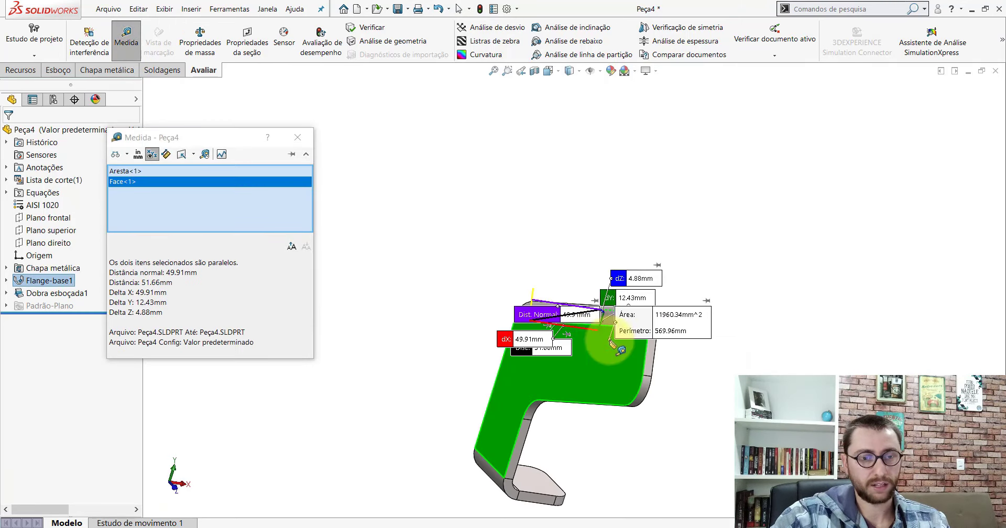
drag(535, 339, 460, 259)
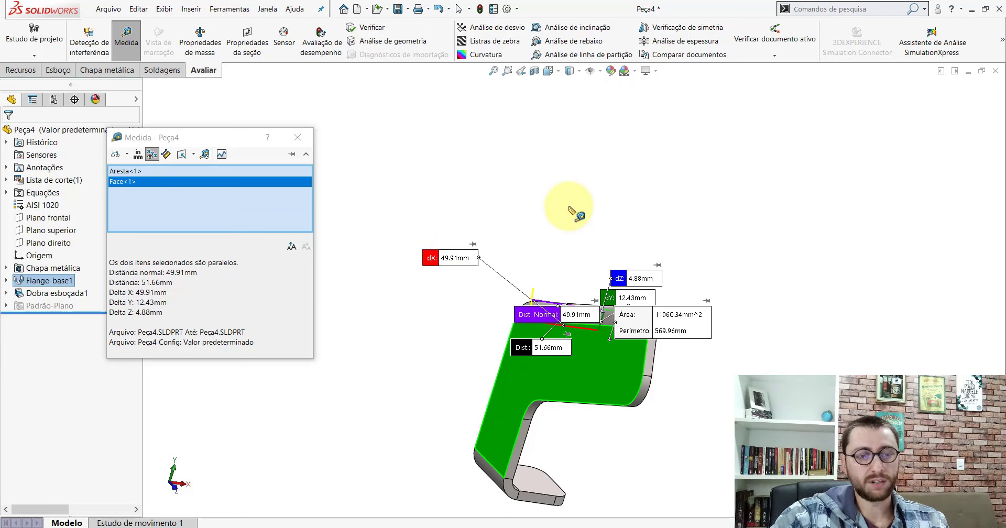
Step: Measure the large face to the small end face, 50.01 mm, then close Measure
click(598, 215)
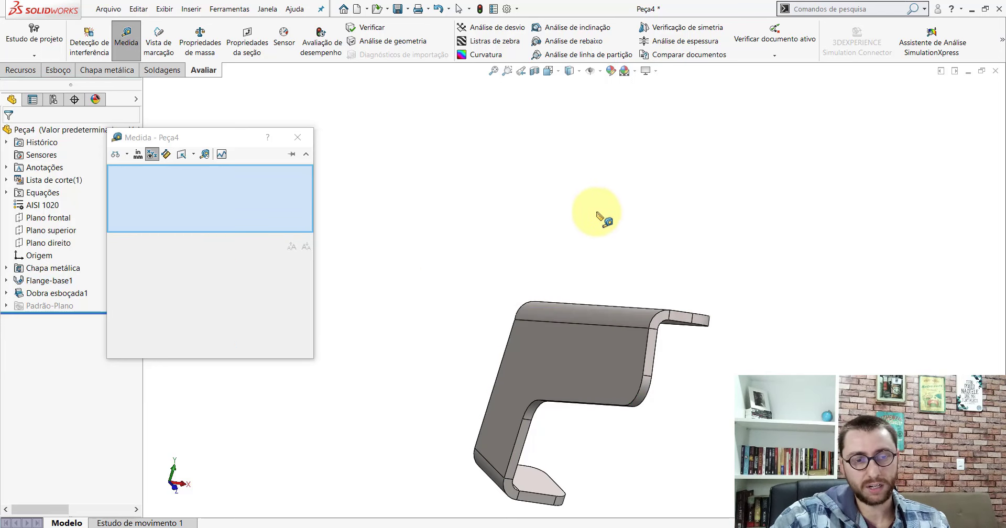
middle_drag(597, 215, 579, 355)
scroll(449, 299, down, 2)
click(434, 285)
scroll(472, 307, down, 2)
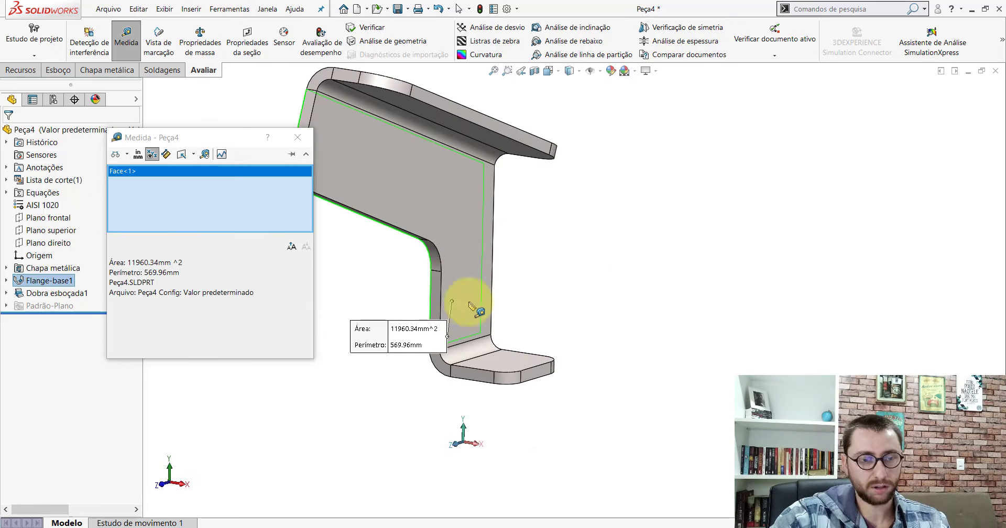
click(538, 377)
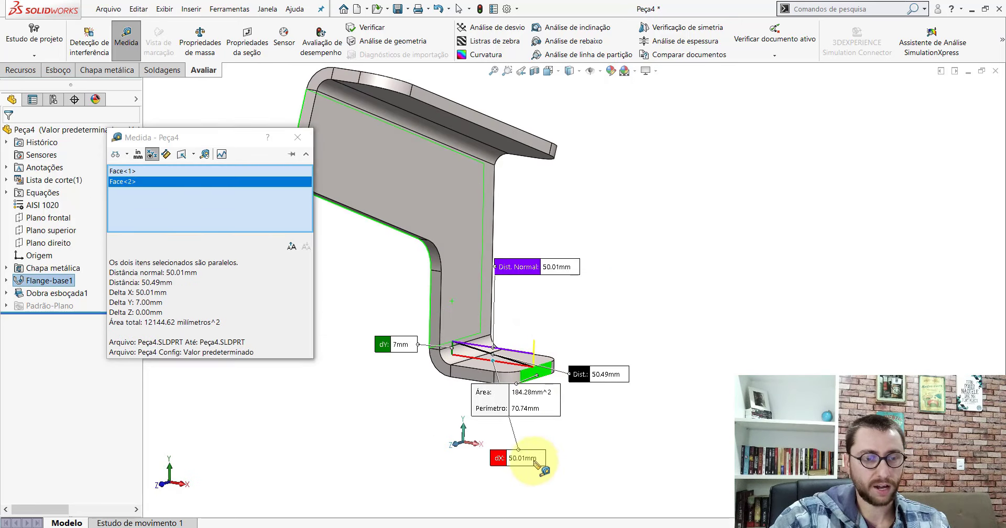
click(297, 139)
Step: Open the sketch of Dobra esboçada1 for editing and zoom in on it
key(f)
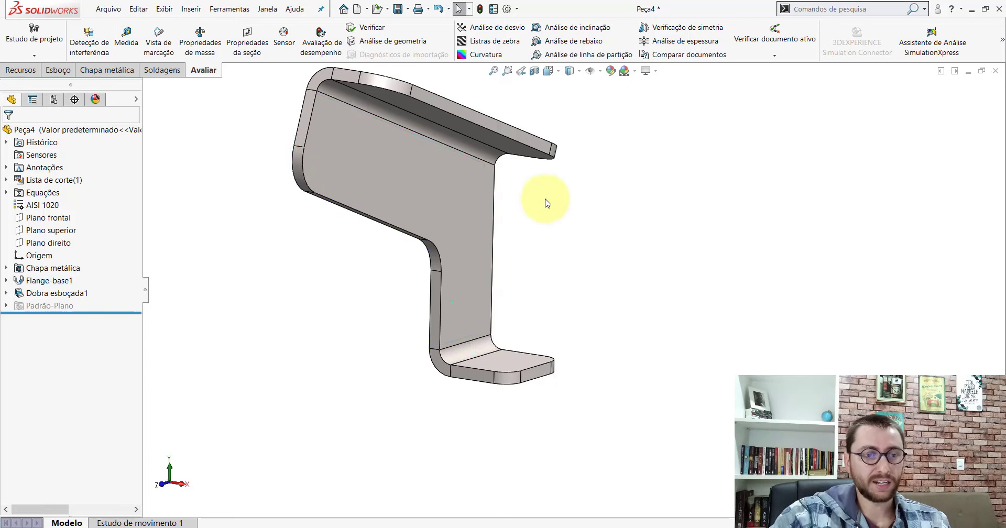
click(67, 294)
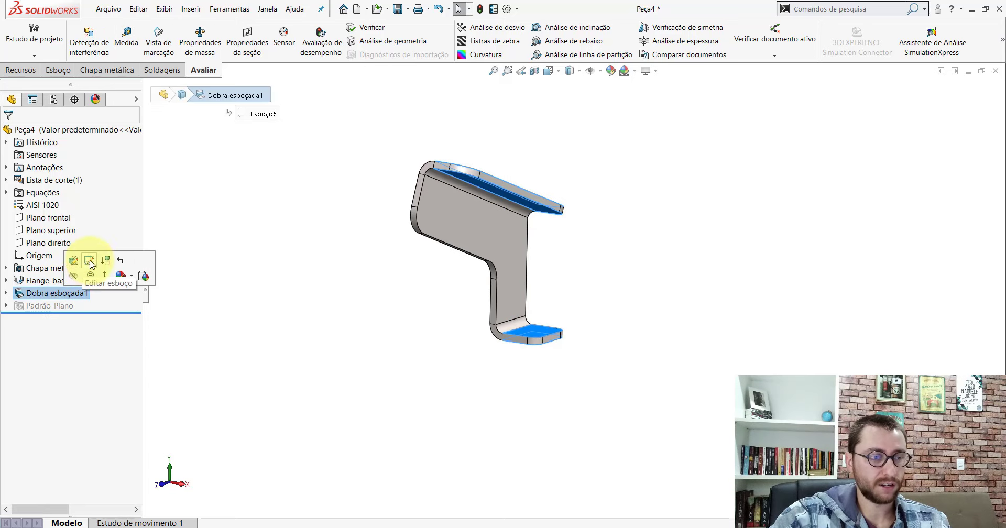
click(89, 261)
scroll(662, 263, down, 3)
scroll(567, 247, down, 2)
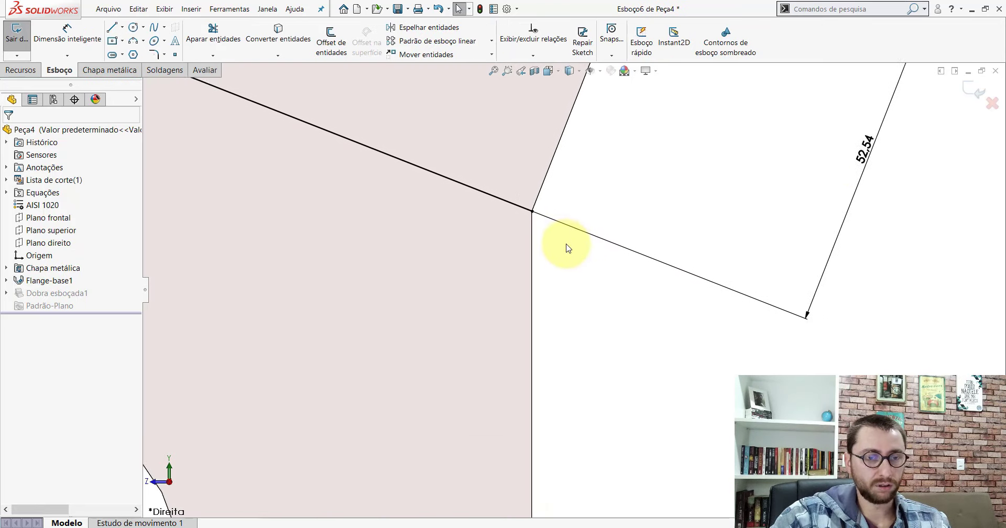
scroll(533, 207, down, 2)
scroll(539, 227, down, 1)
scroll(523, 264, down, 2)
scroll(535, 265, down, 1)
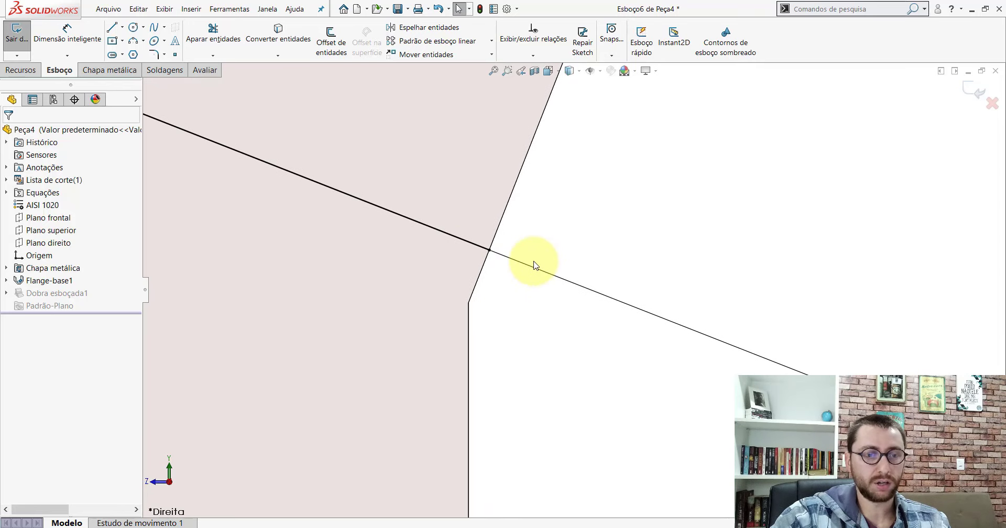
Step: Drag the stray corner point onto the upper bend line and exit the sketch to rebuild the bend
click(490, 250)
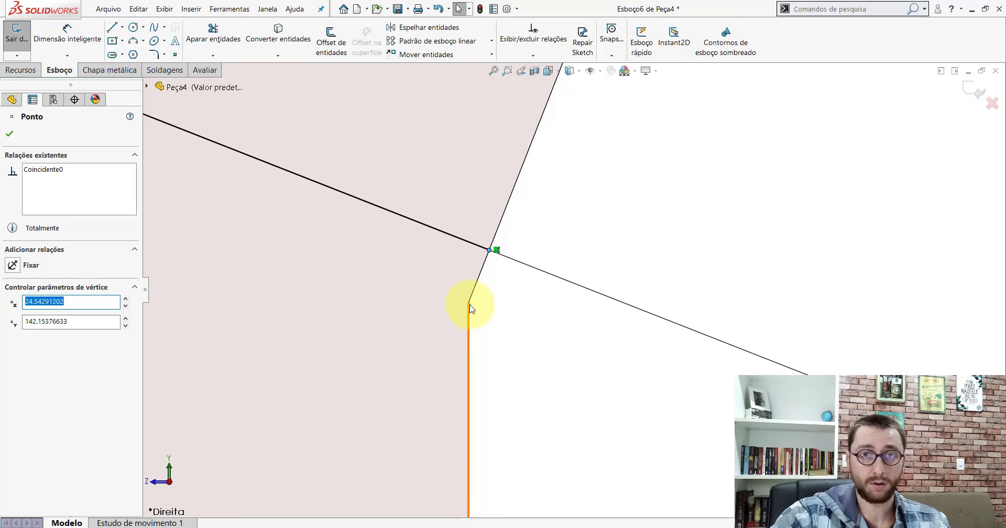
drag(526, 281, 579, 291)
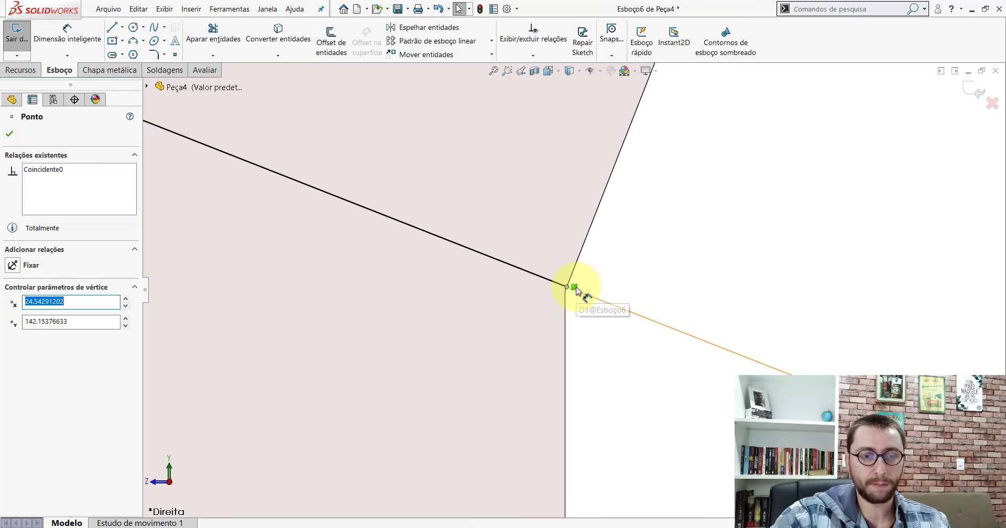
scroll(578, 291, up, 3)
scroll(578, 292, up, 3)
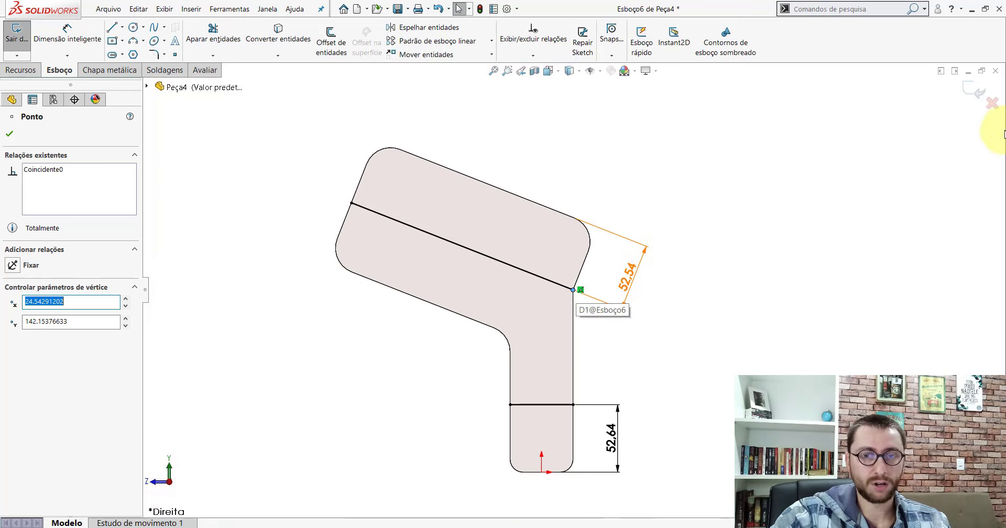
click(973, 89)
Step: Show the Peça4 bracket in the Isometric view orientation
scroll(583, 262, up, 3)
scroll(582, 272, down, 4)
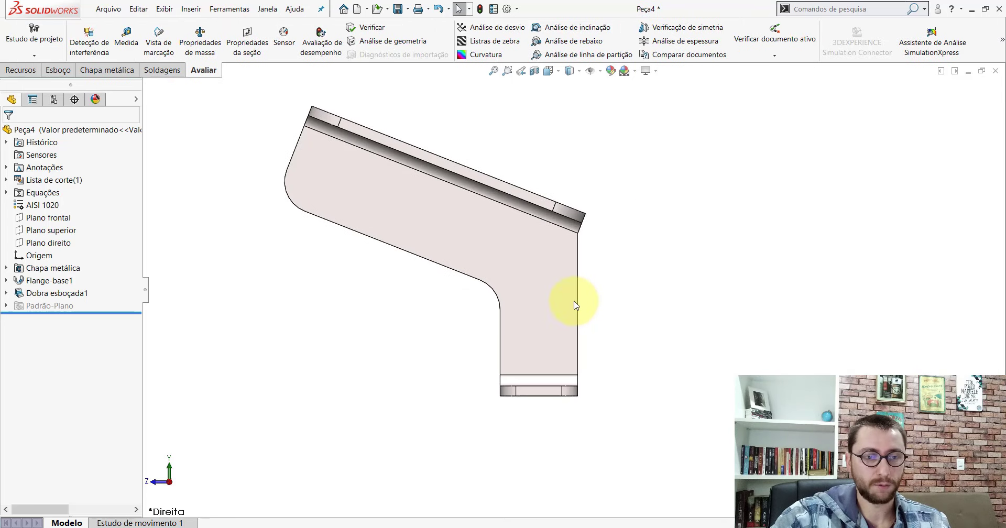
click(553, 75)
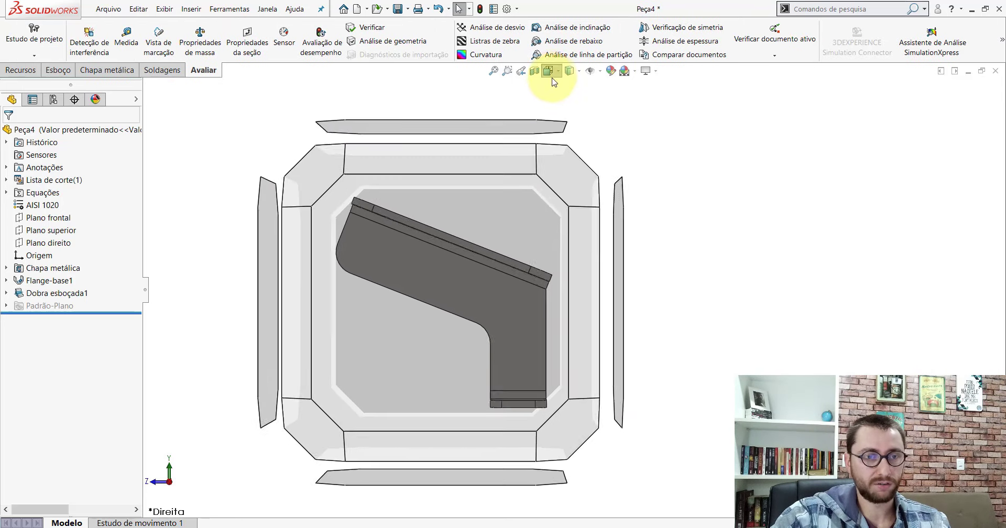
click(602, 105)
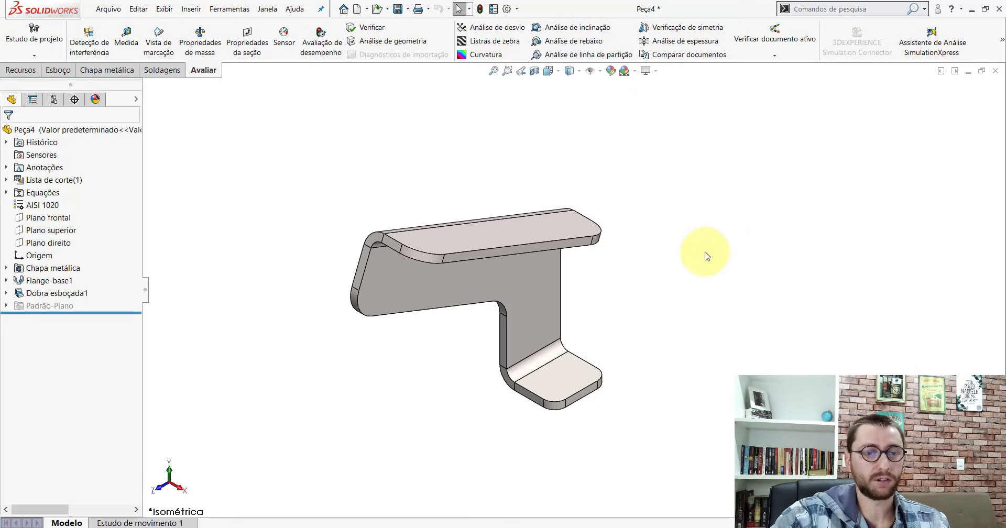